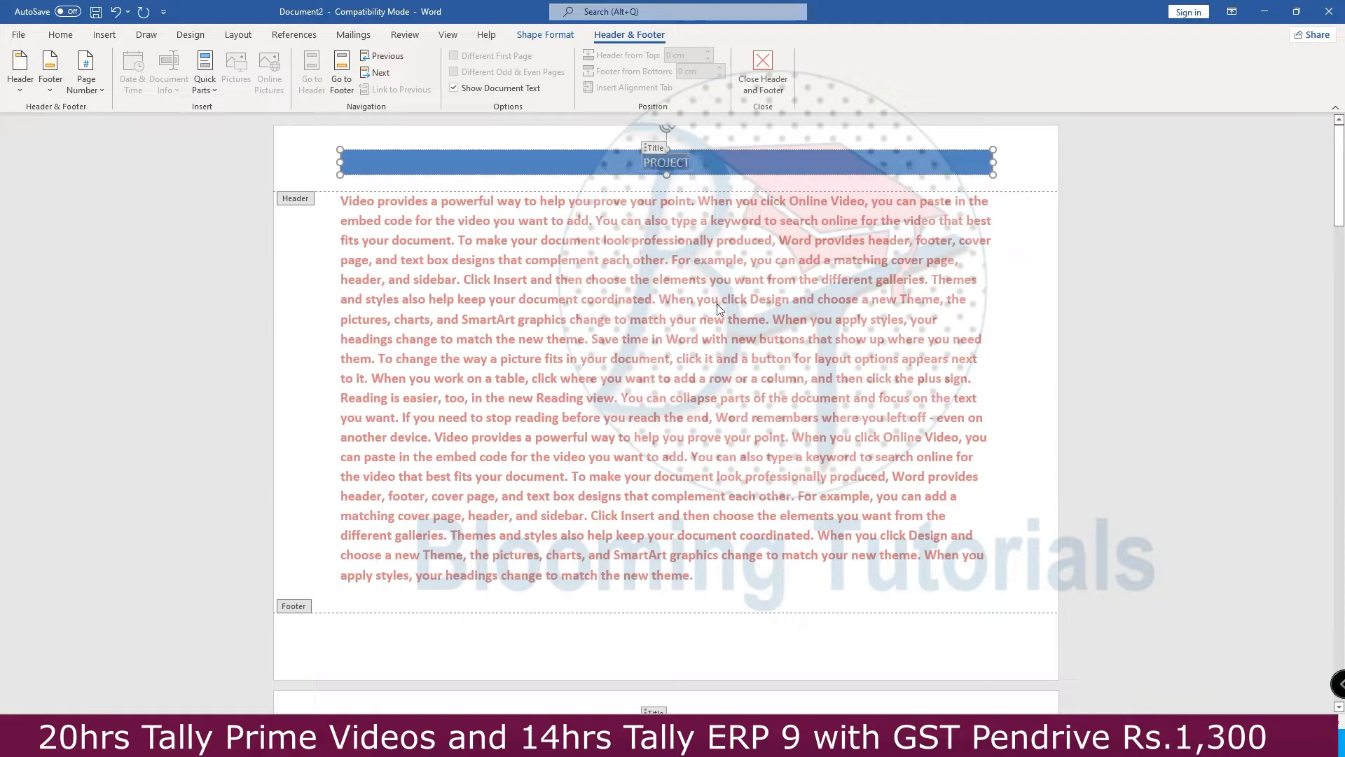
- Format the header title PROJECT as bold, 24 pt and yellow
{"action": "key", "text": "ctrl+bracketright"}
{"action": "key", "text": "ctrl+bracketright"}
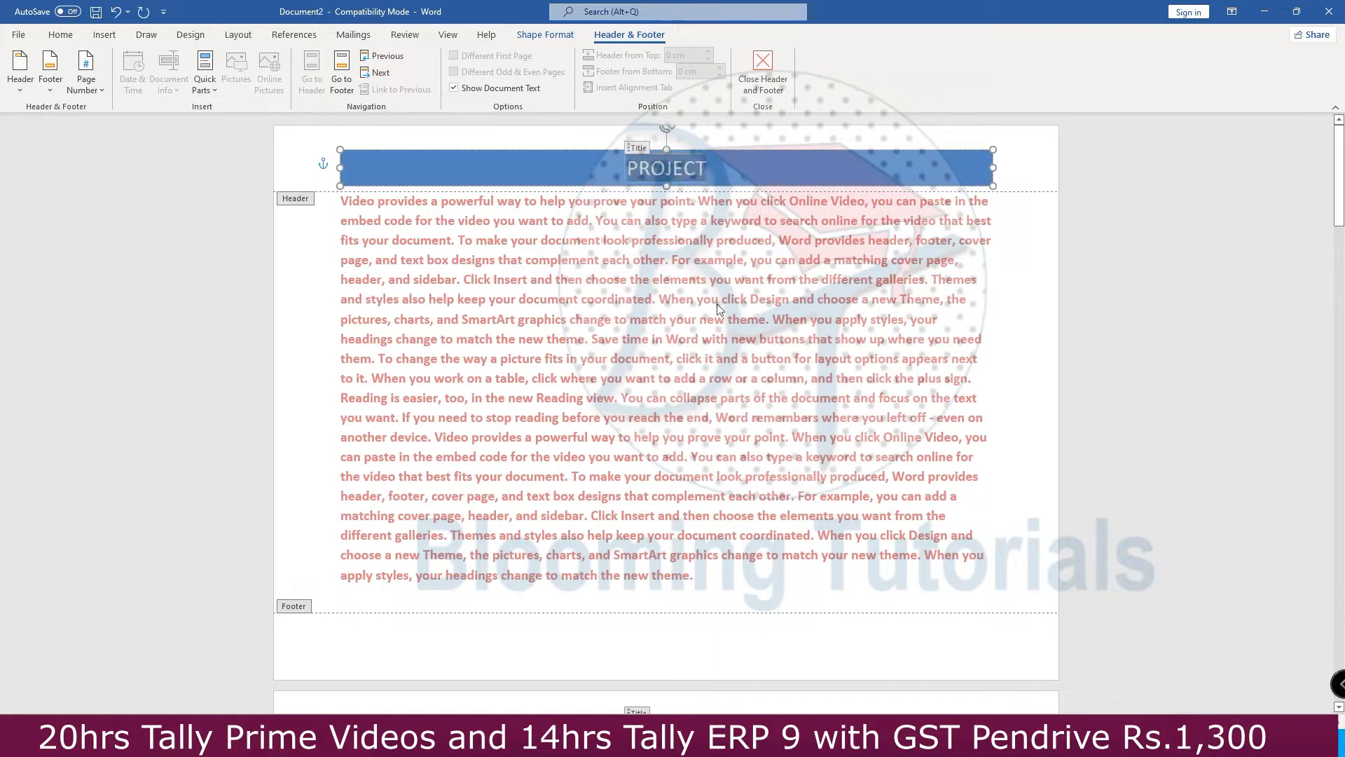
{"action": "key", "text": "ctrl+b"}
{"action": "left_click", "coordinate": [60, 34]}
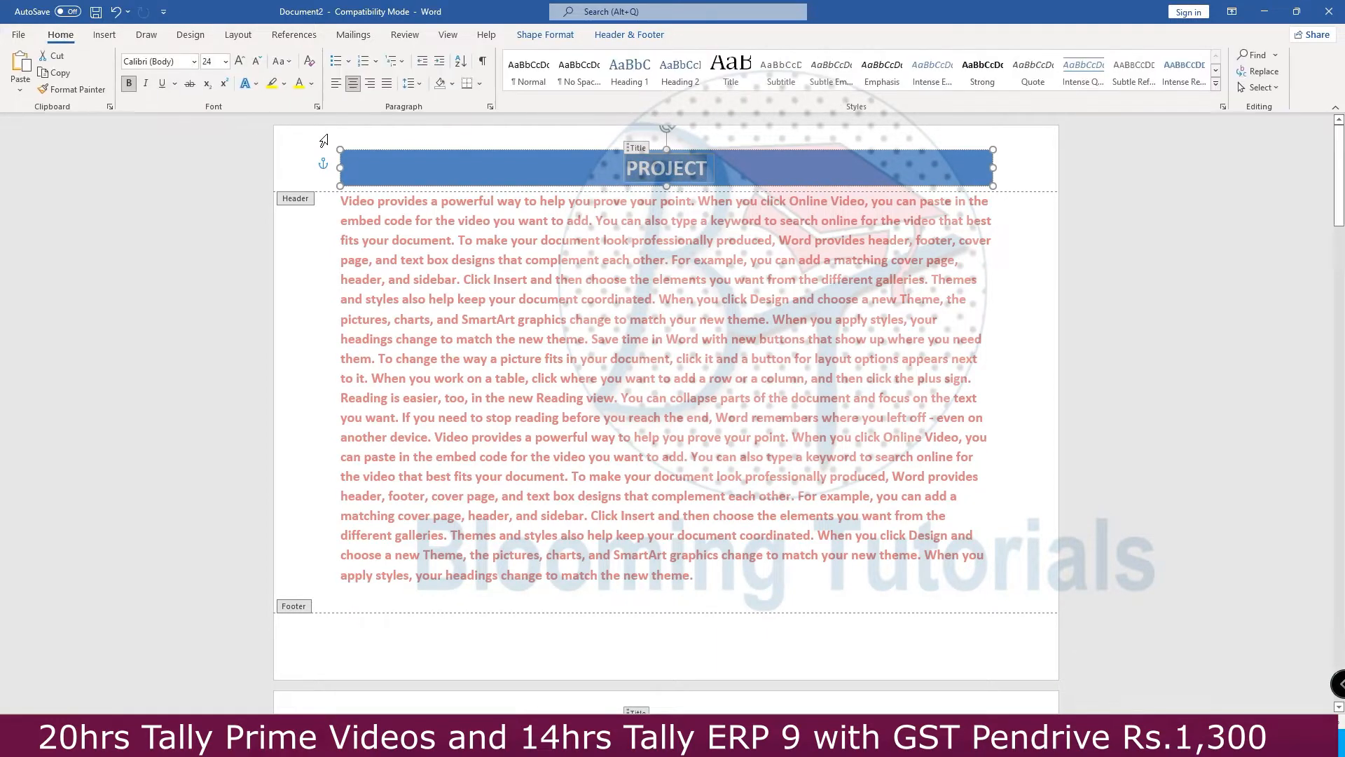
{"action": "left_click", "coordinate": [298, 86]}
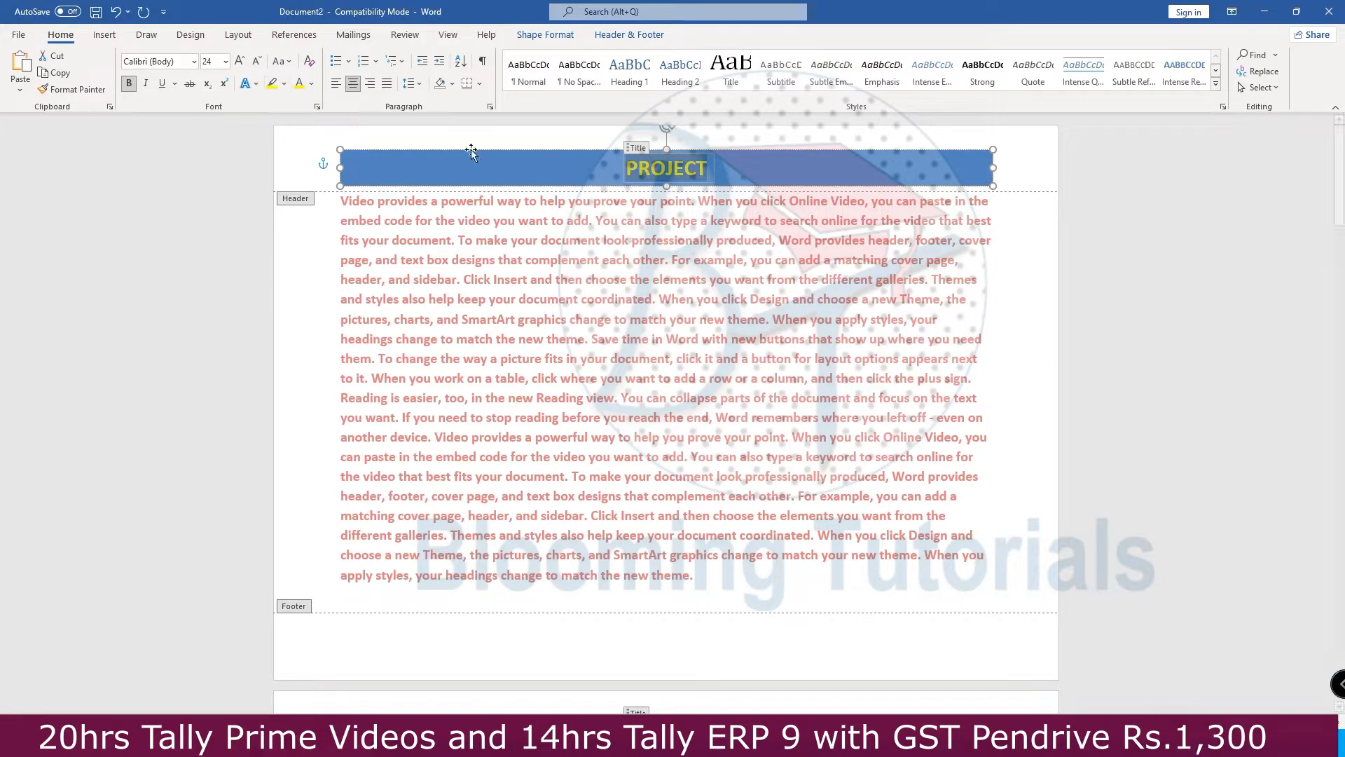
{"action": "left_click", "coordinate": [722, 172]}
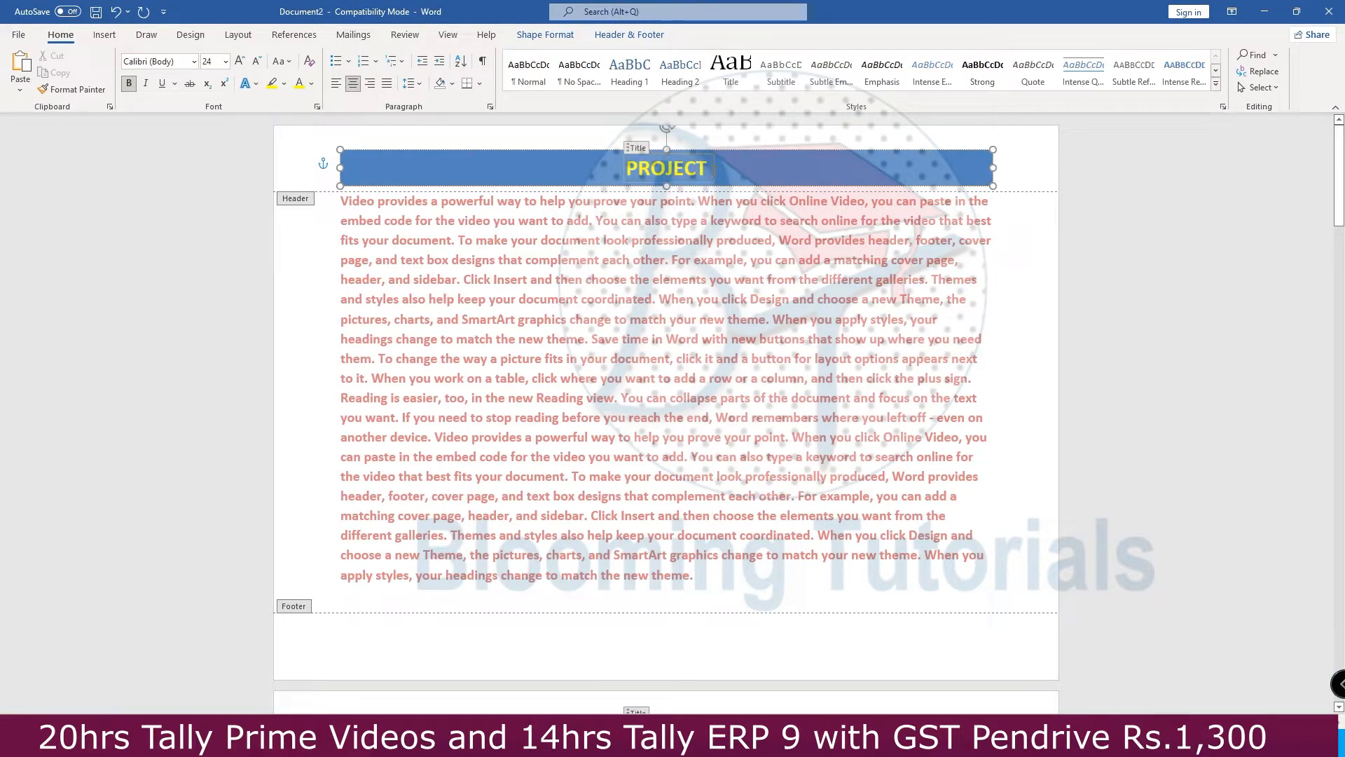
- Change the header title to "PROJECT 1" and check it on the other pages
{"action": "scroll", "coordinate": [746, 351], "scroll_direction": "down", "scroll_amount": 20}
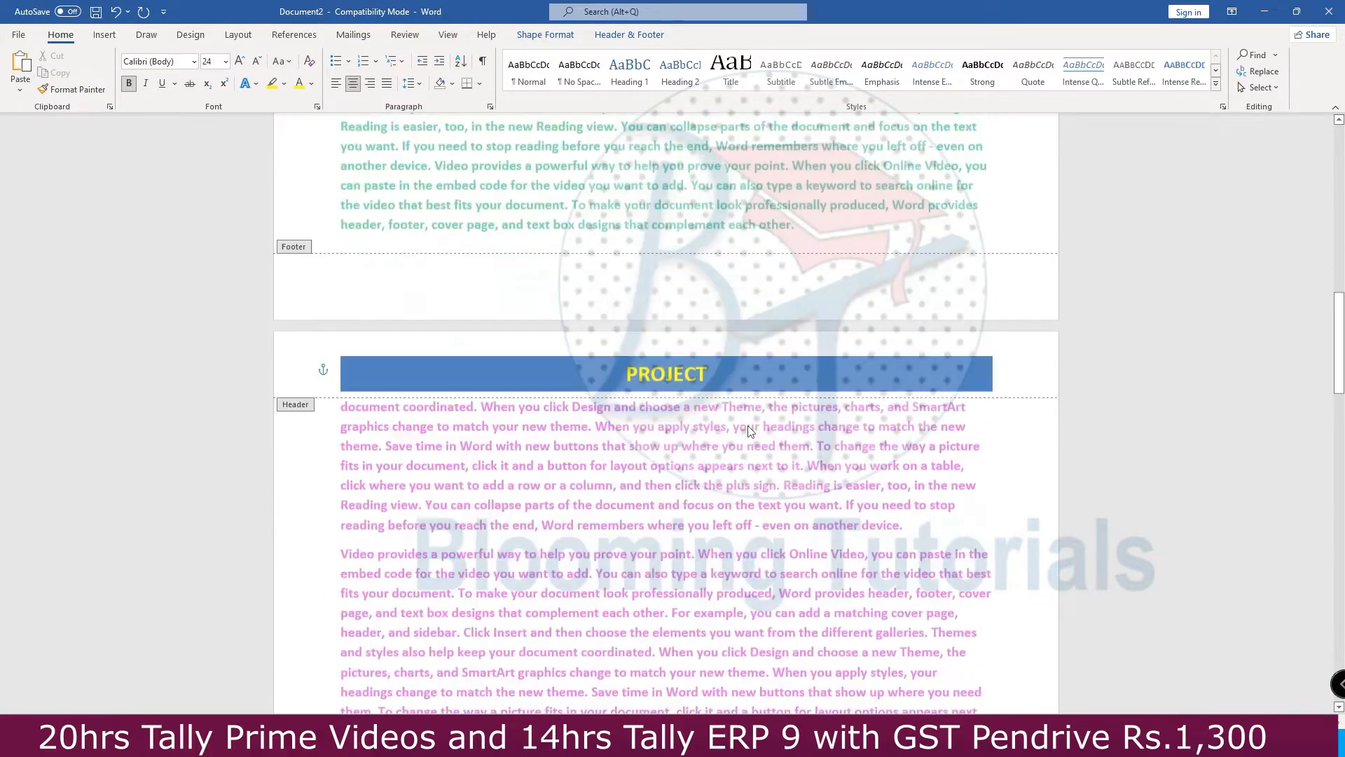
{"action": "scroll", "coordinate": [749, 427], "scroll_direction": "down", "scroll_amount": 20}
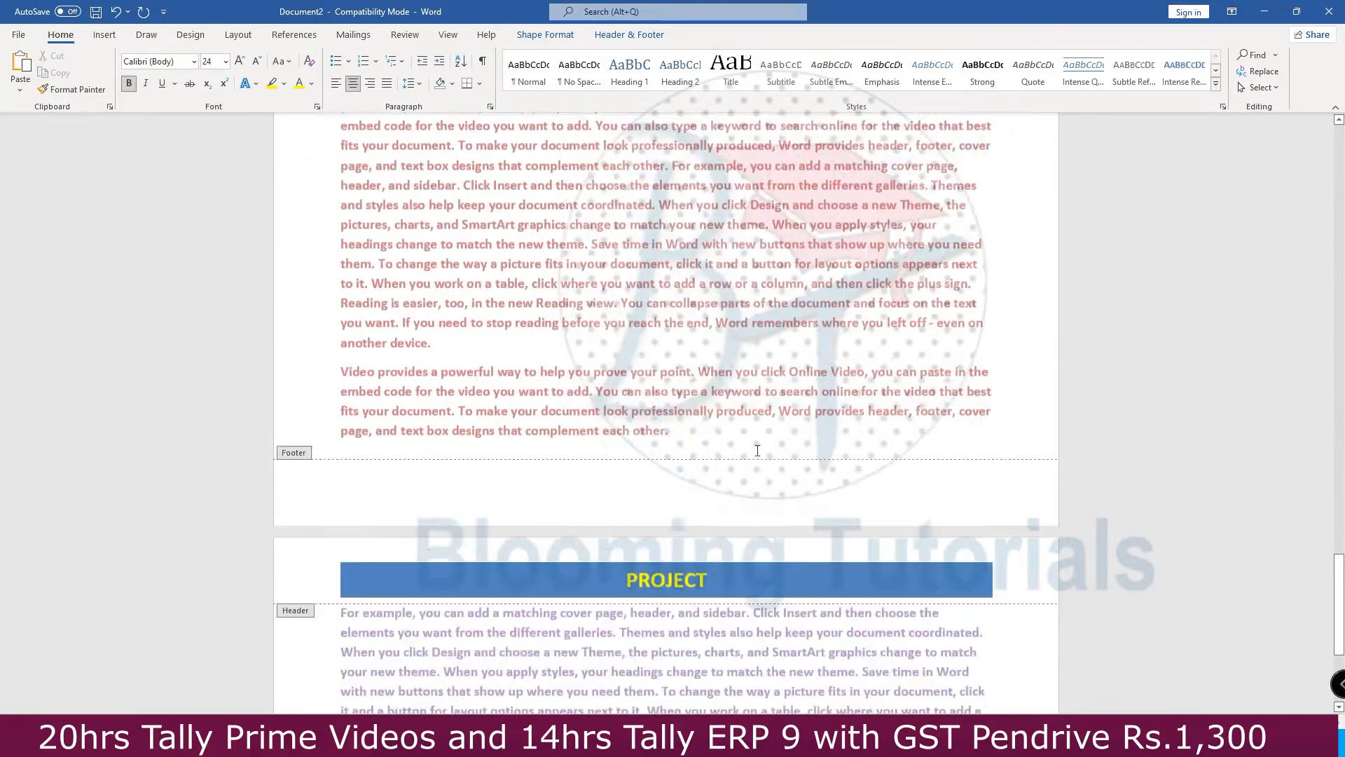
{"action": "scroll", "coordinate": [752, 456], "scroll_direction": "down", "scroll_amount": 10}
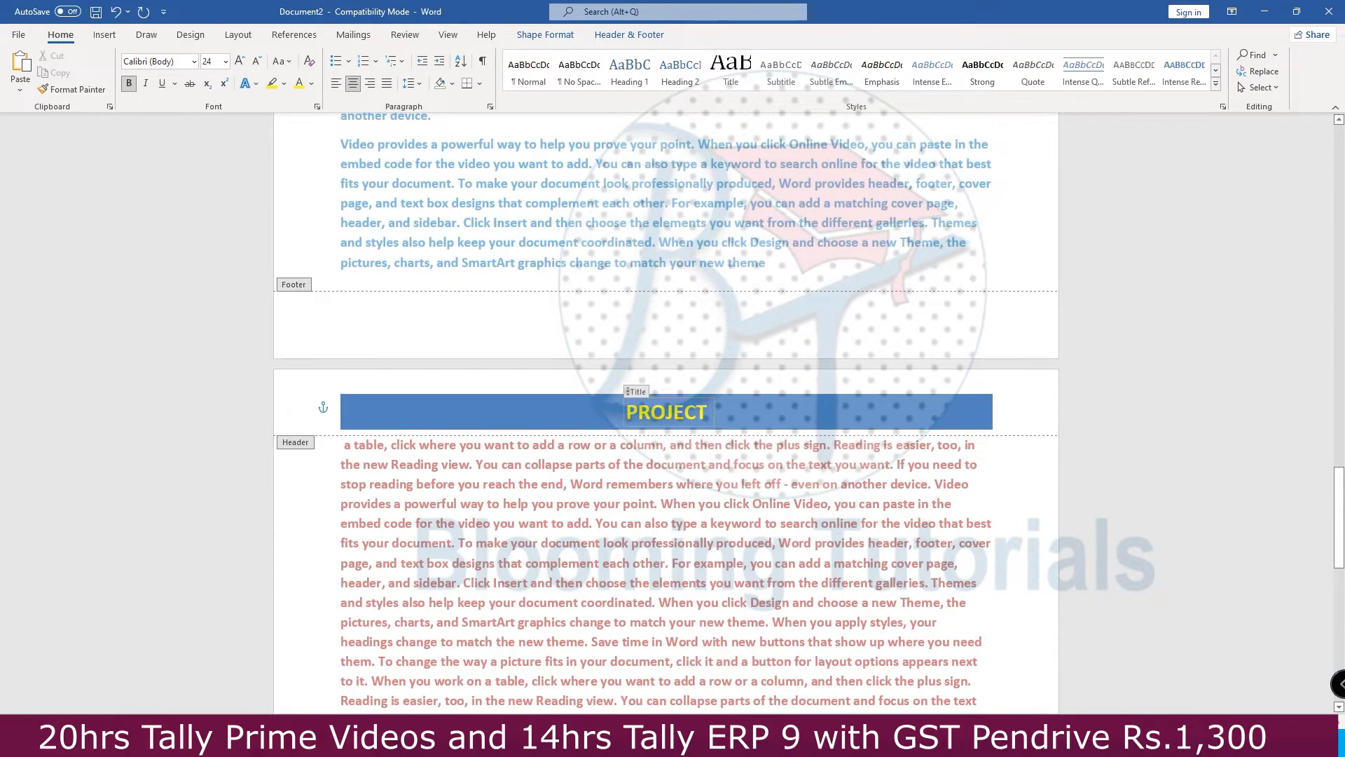
{"action": "type", "text": "1"}
{"action": "scroll", "coordinate": [773, 474], "scroll_direction": "up", "scroll_amount": 4}
{"action": "scroll", "coordinate": [794, 480], "scroll_direction": "down", "scroll_amount": 5}
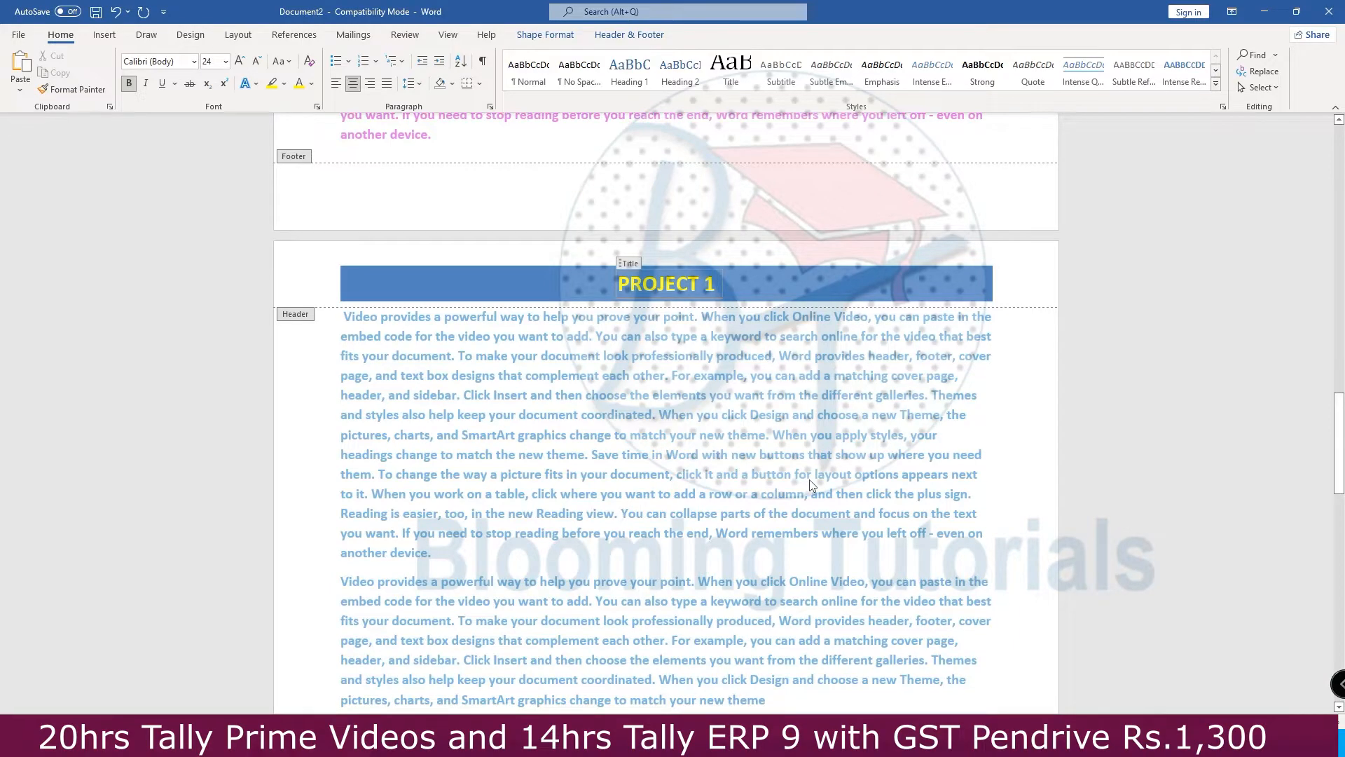
{"action": "scroll", "coordinate": [813, 480], "scroll_direction": "up", "scroll_amount": 20}
{"action": "scroll", "coordinate": [816, 467], "scroll_direction": "down", "scroll_amount": 15}
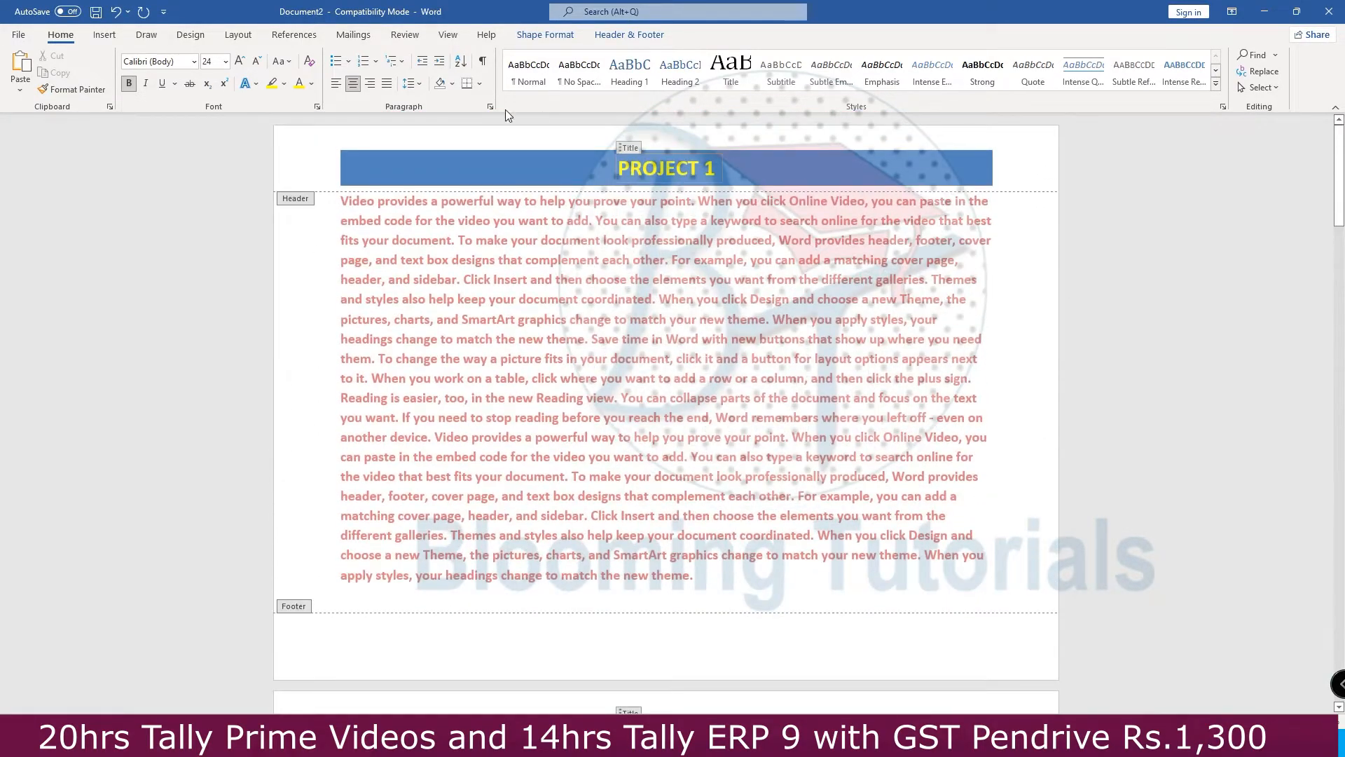
- Examine the header title on each page through to the end of the document
{"action": "left_click", "coordinate": [631, 37]}
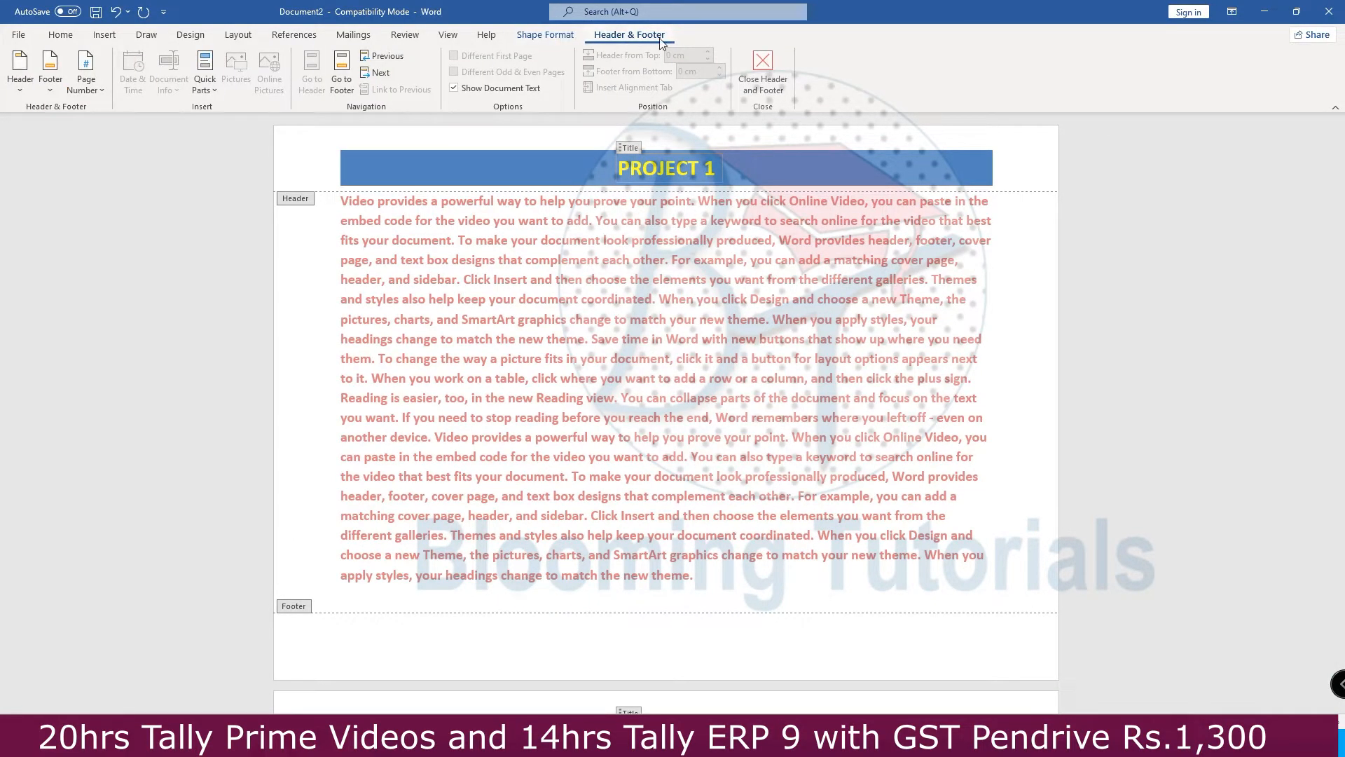
{"action": "left_click", "coordinate": [673, 183]}
{"action": "scroll", "coordinate": [655, 537], "scroll_direction": "down", "scroll_amount": 3}
{"action": "left_click", "coordinate": [654, 535]}
{"action": "scroll", "coordinate": [654, 535], "scroll_direction": "down", "scroll_amount": 1}
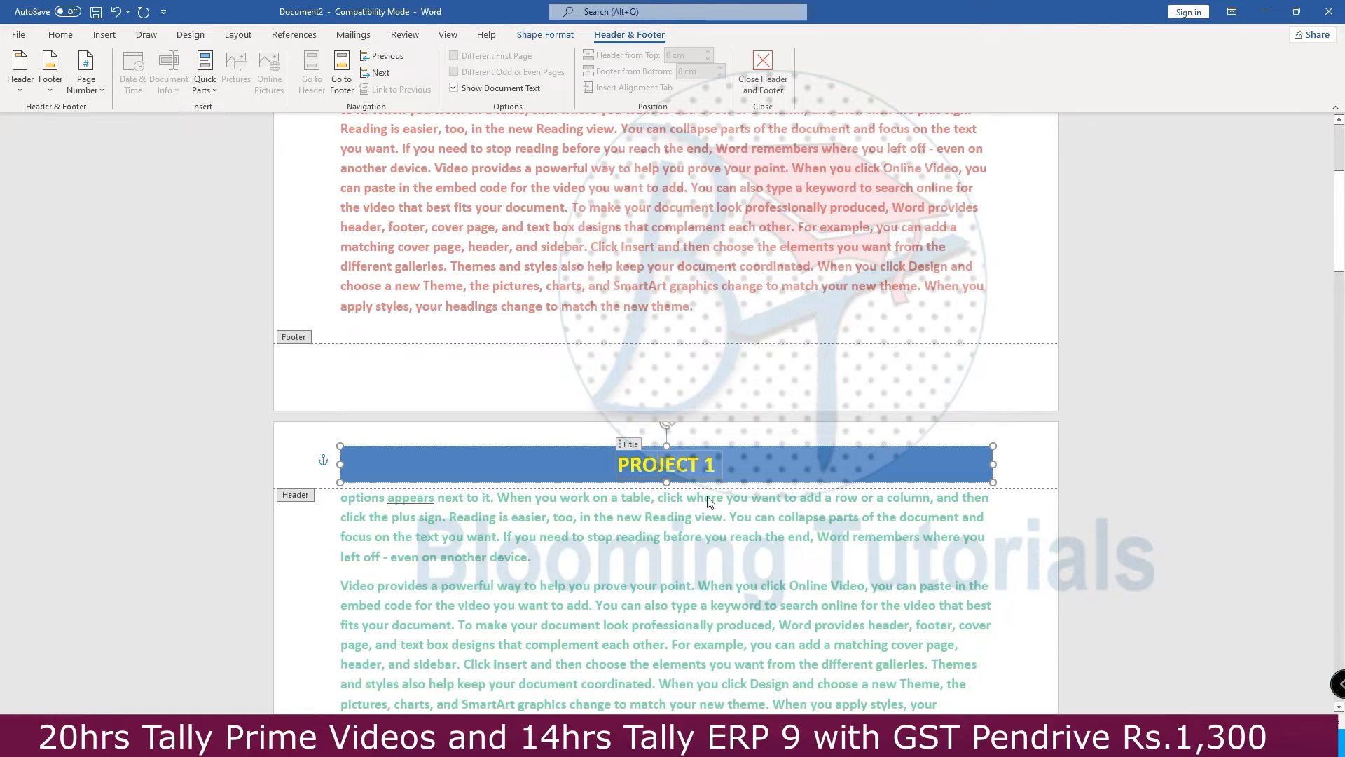
{"action": "scroll", "coordinate": [709, 501], "scroll_direction": "down", "scroll_amount": 12}
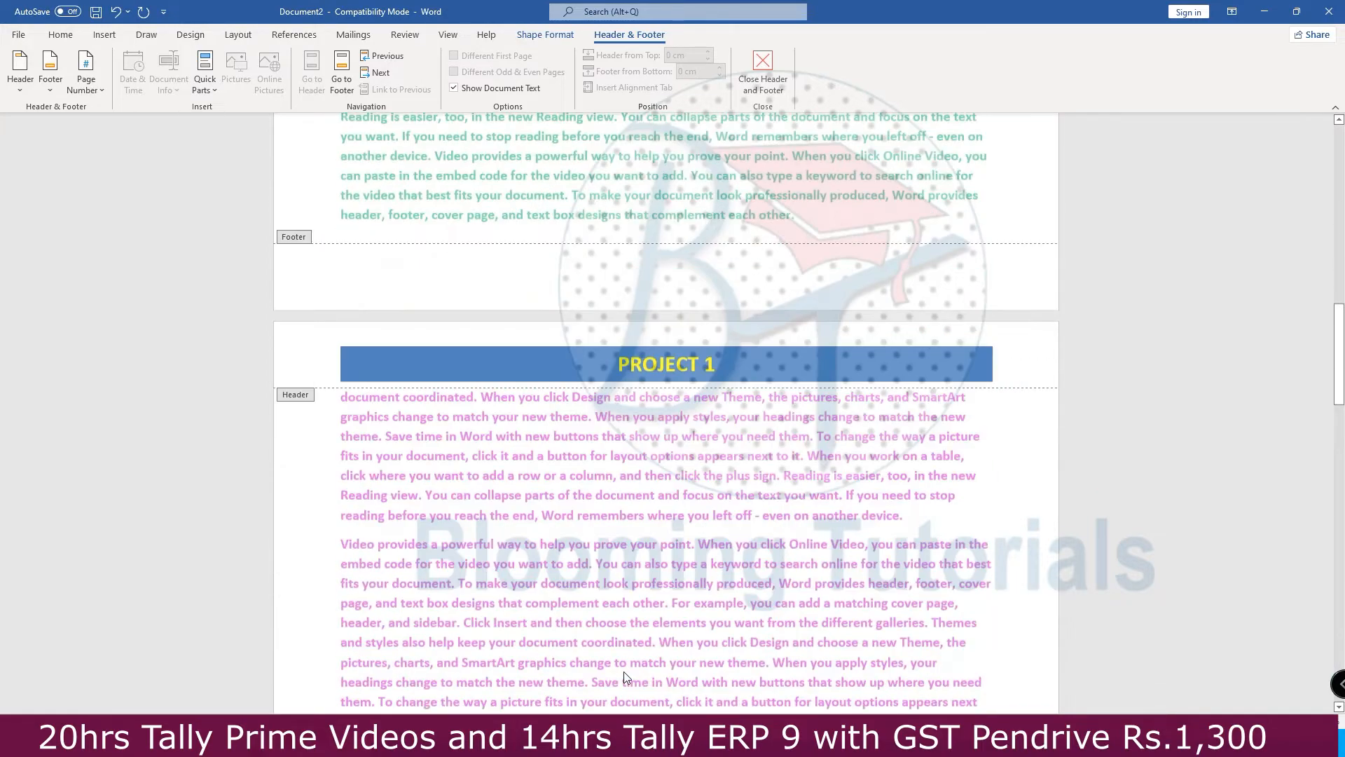
{"action": "scroll", "coordinate": [627, 656], "scroll_direction": "down", "scroll_amount": 12}
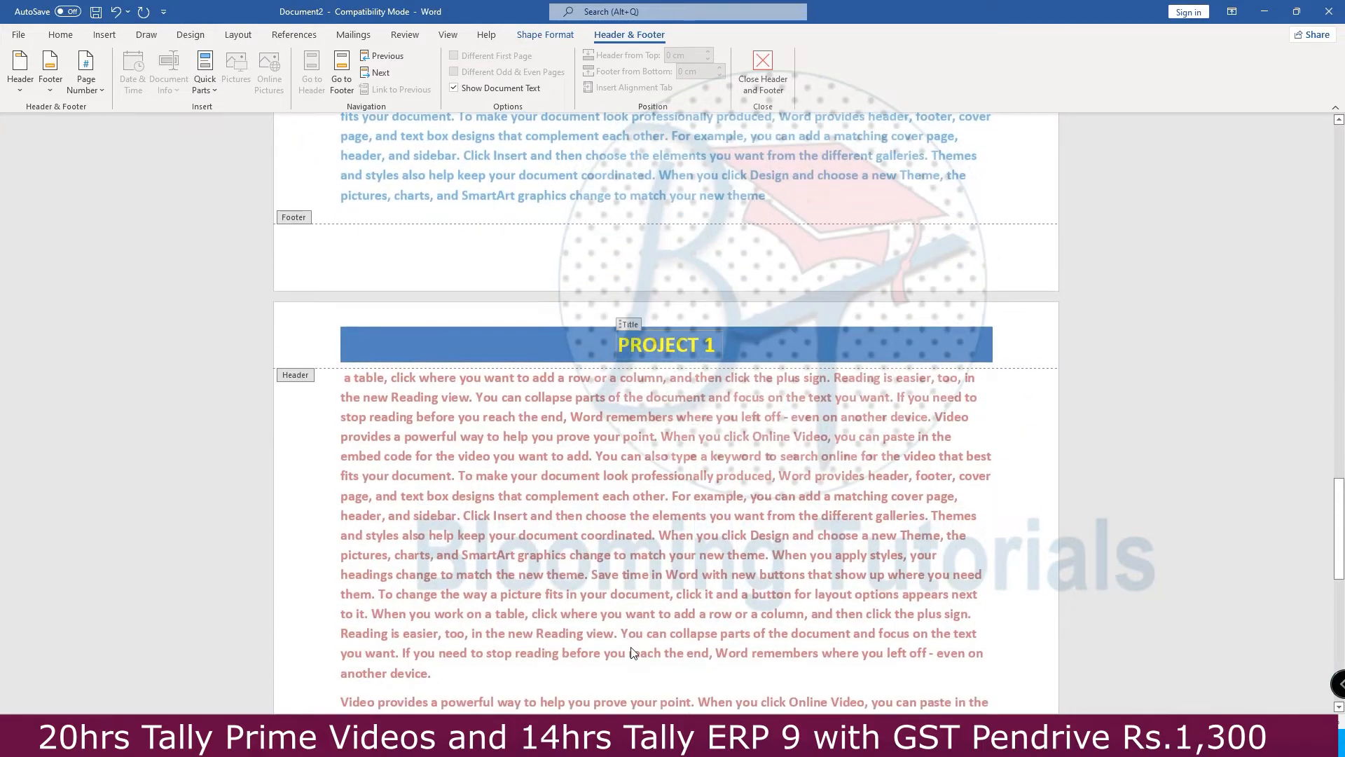
{"action": "scroll", "coordinate": [631, 646], "scroll_direction": "down", "scroll_amount": 10}
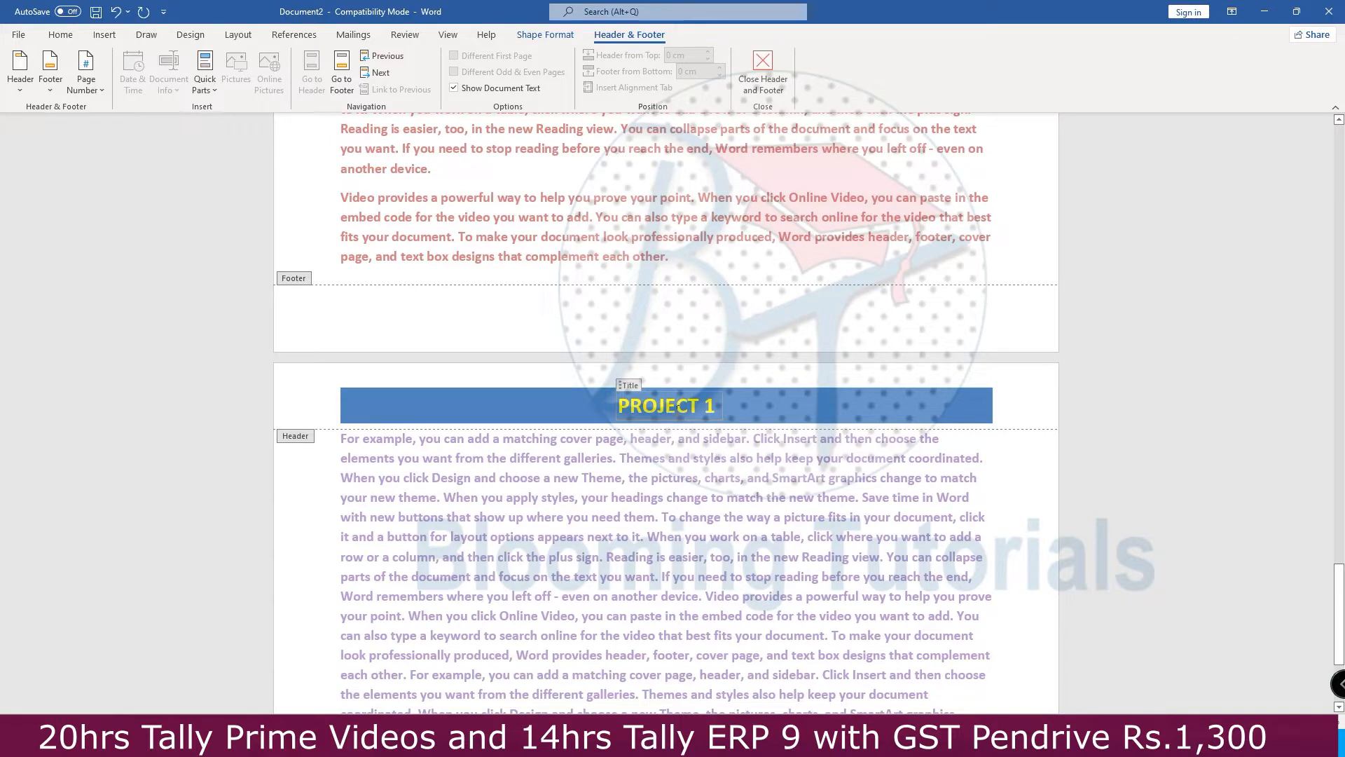
{"action": "scroll", "coordinate": [673, 464], "scroll_direction": "down", "scroll_amount": 4}
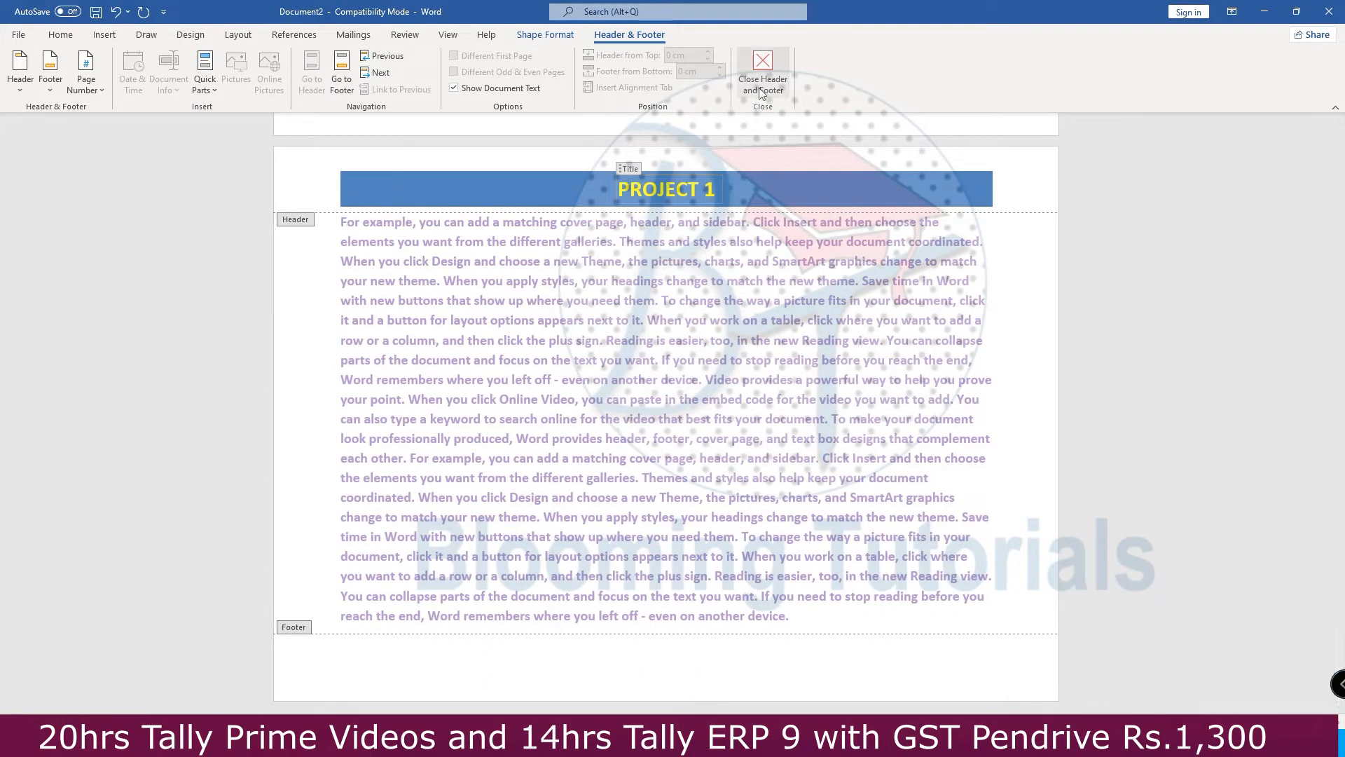
- Close header editing and review how the header appears across the document's pages
{"action": "left_click", "coordinate": [763, 71]}
{"action": "scroll", "coordinate": [733, 383], "scroll_direction": "down", "scroll_amount": 15}
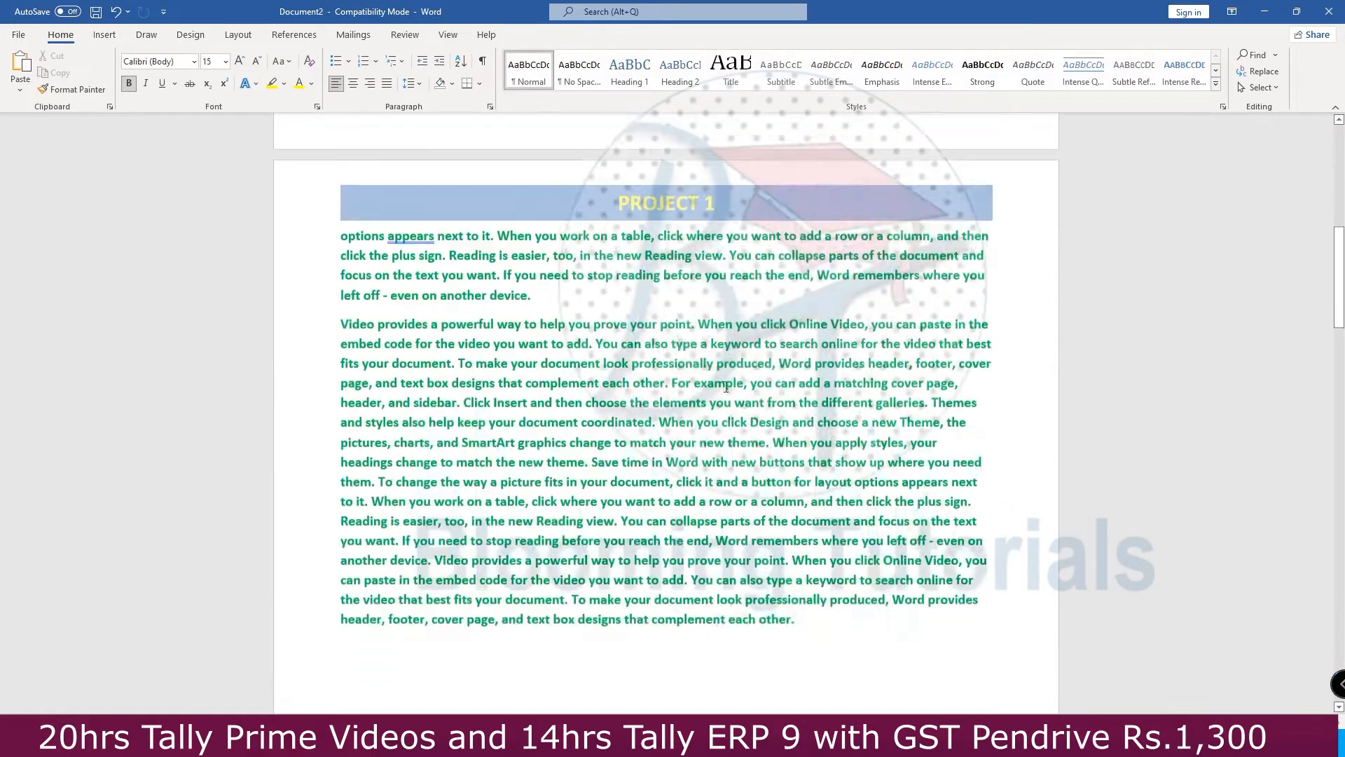
{"action": "scroll", "coordinate": [728, 386], "scroll_direction": "down", "scroll_amount": 12}
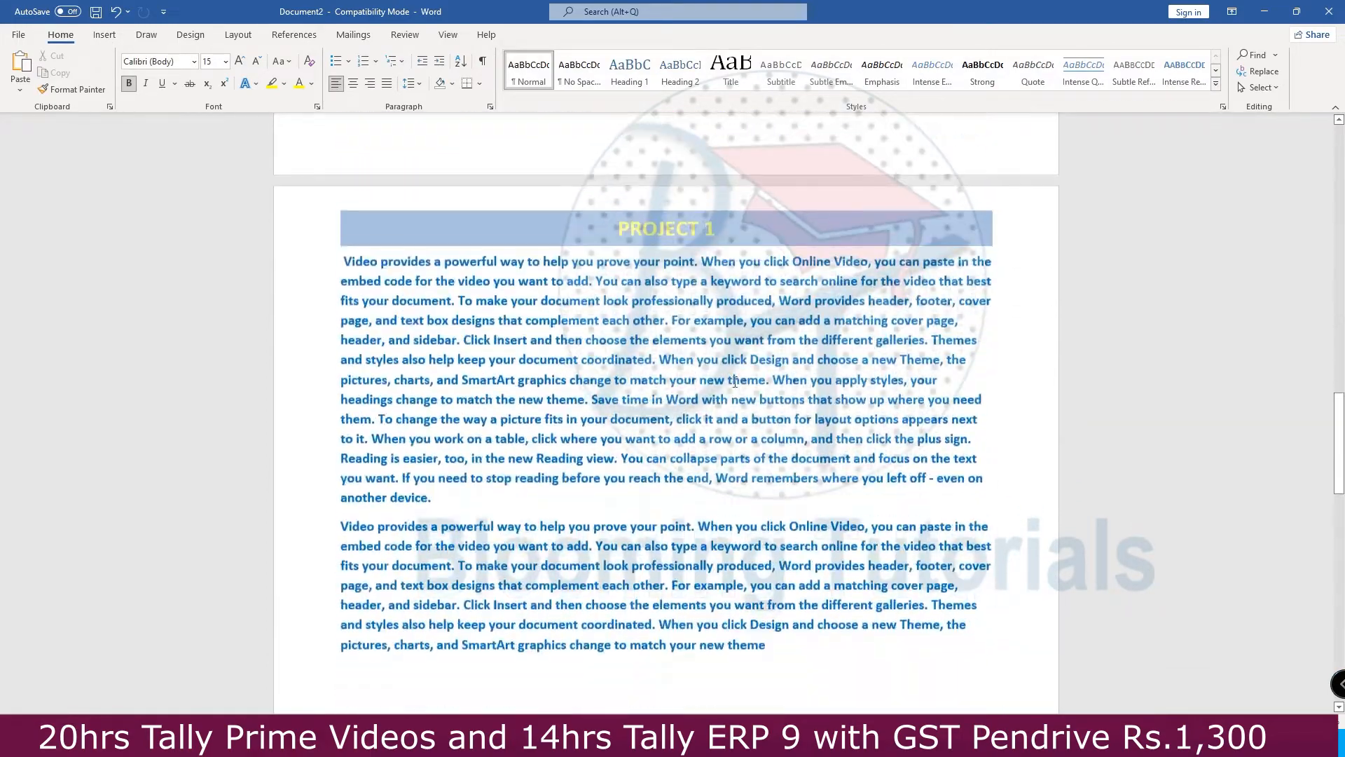
{"action": "scroll", "coordinate": [742, 379], "scroll_direction": "up", "scroll_amount": 20}
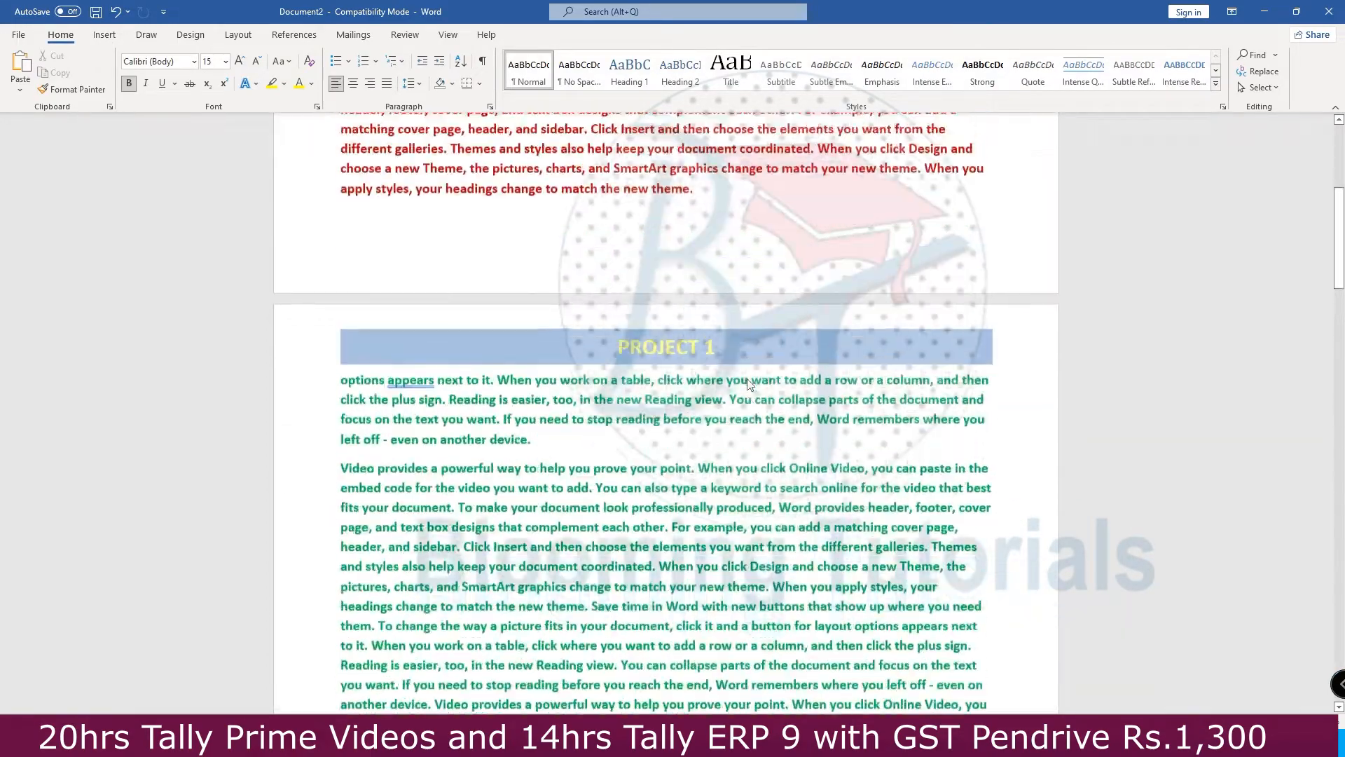
{"action": "scroll", "coordinate": [751, 379], "scroll_direction": "up", "scroll_amount": 5}
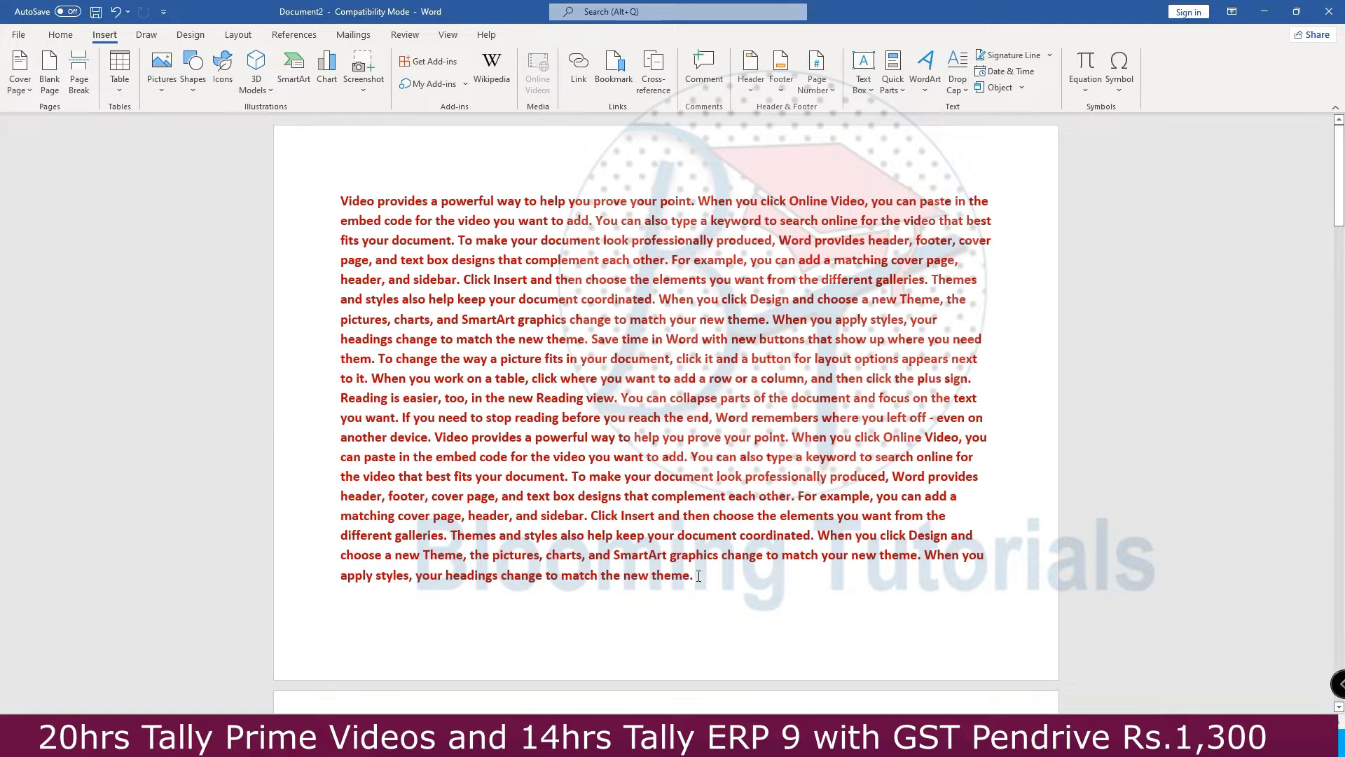
- Insert Next Page section breaks at the end of the text on the first and second pages
{"action": "left_click", "coordinate": [238, 34]}
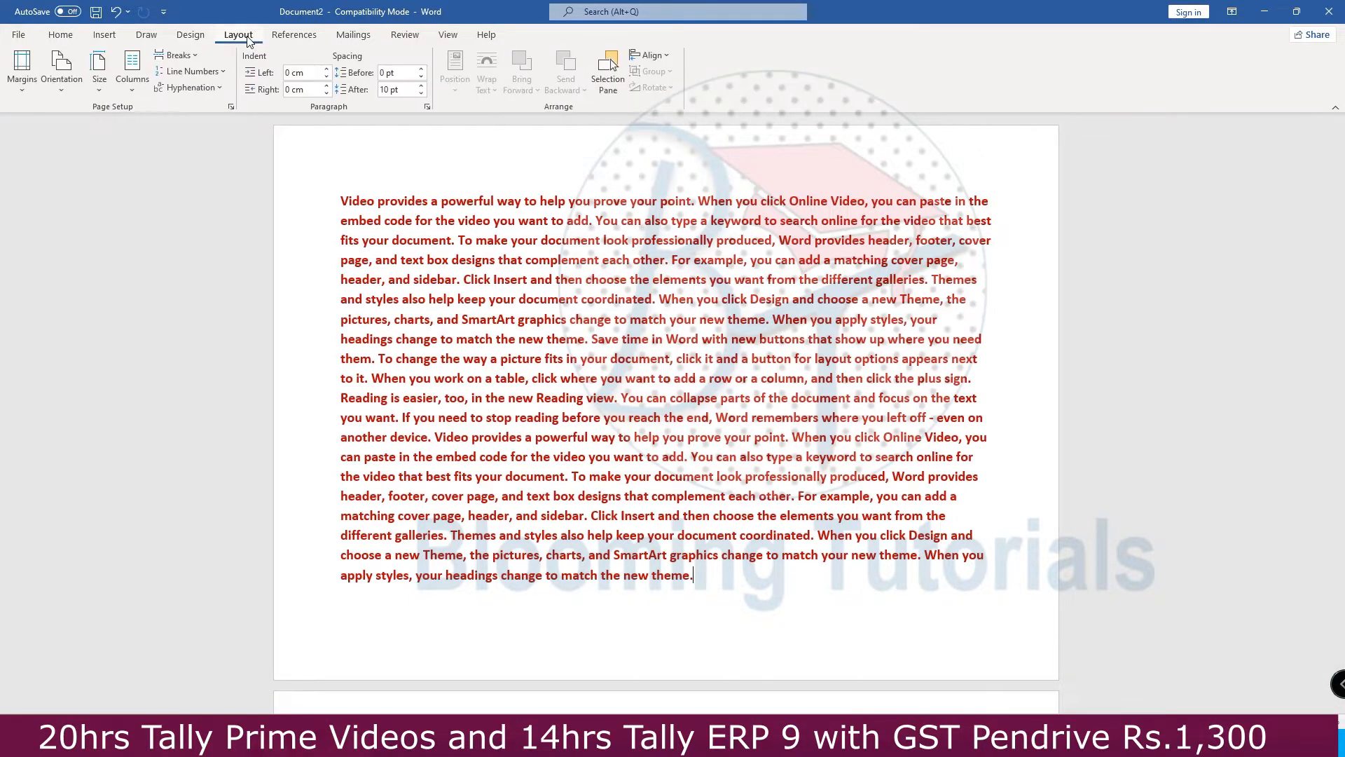
{"action": "left_click", "coordinate": [183, 56]}
{"action": "left_click", "coordinate": [226, 263]}
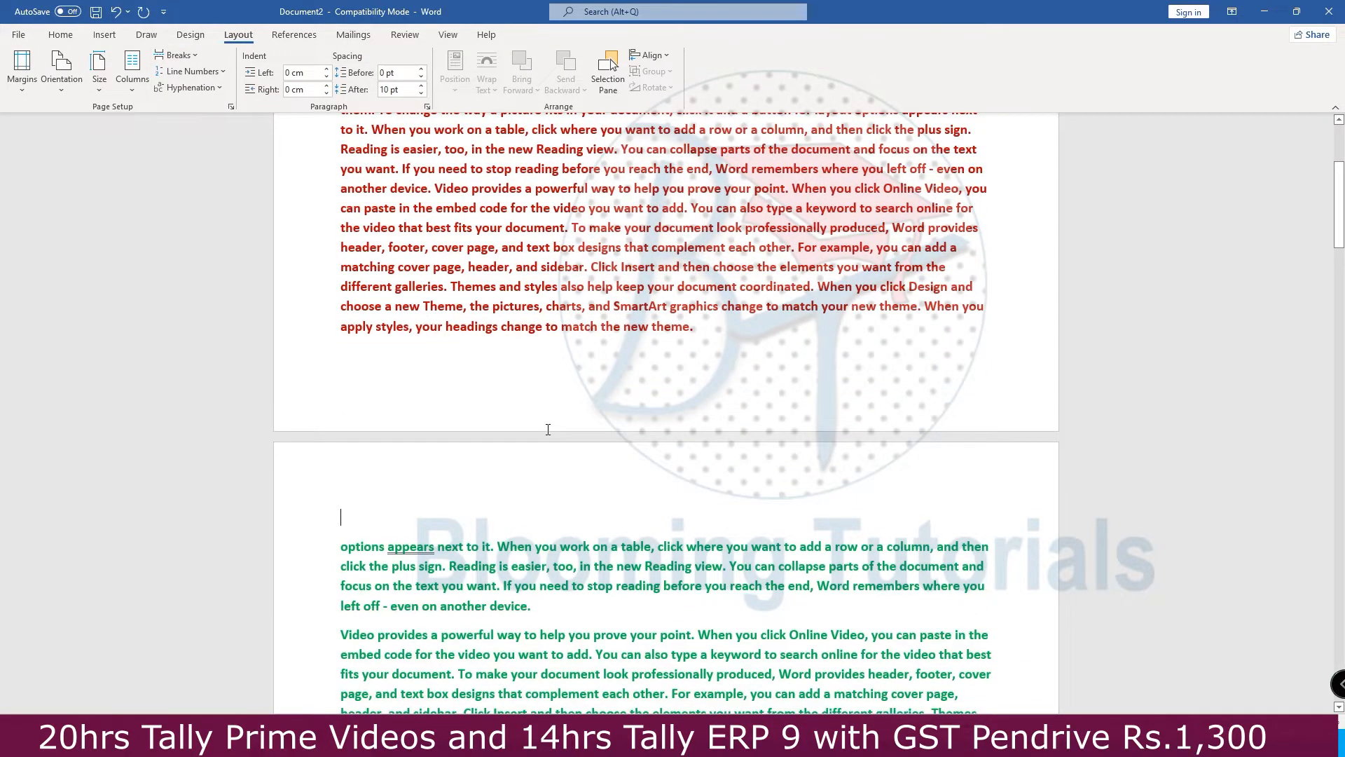
{"action": "scroll", "coordinate": [545, 432], "scroll_direction": "down", "scroll_amount": 5}
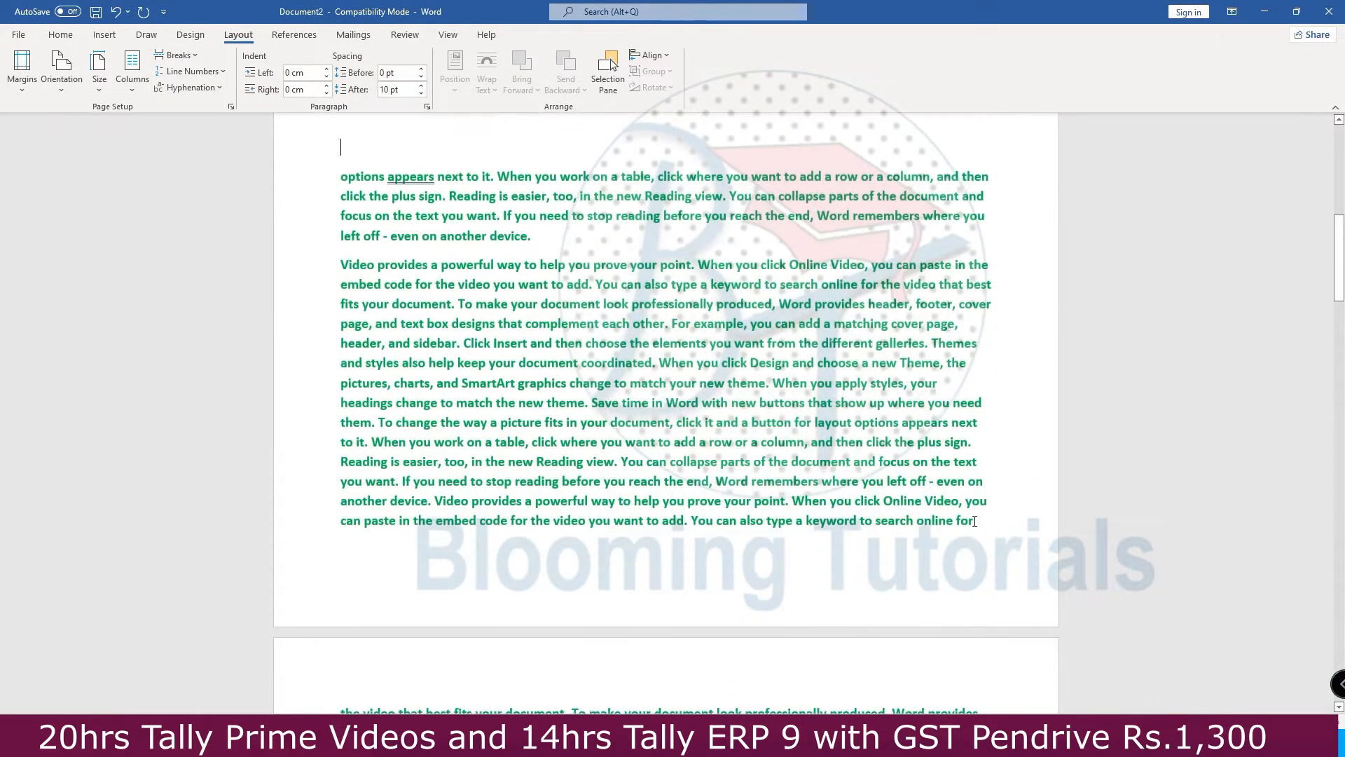
{"action": "left_click", "coordinate": [181, 55]}
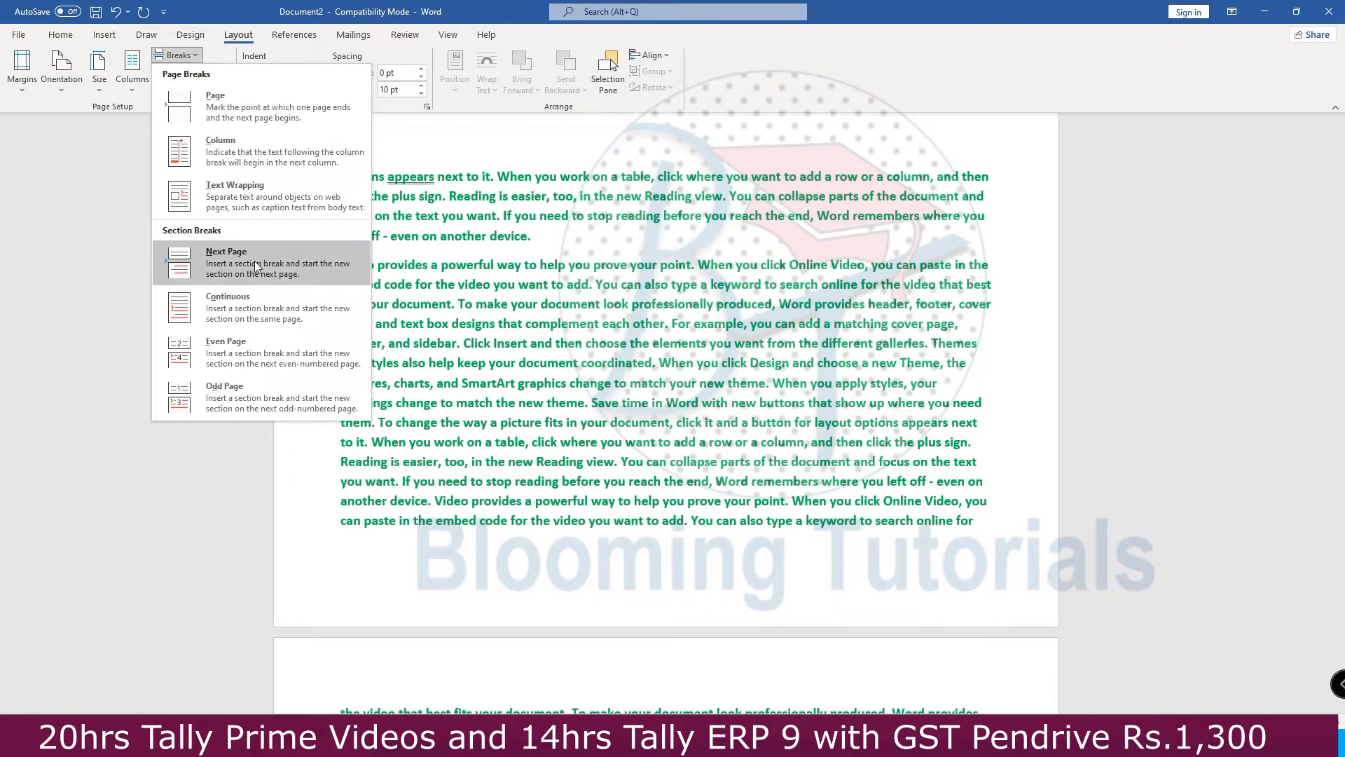
{"action": "left_click", "coordinate": [214, 254]}
- Insert Next Page section breaks at the end of the text on the third and fourth pages
{"action": "scroll", "coordinate": [710, 446], "scroll_direction": "down", "scroll_amount": 8}
{"action": "left_click", "coordinate": [981, 444]}
{"action": "left_click", "coordinate": [177, 55]}
{"action": "left_click", "coordinate": [255, 262]}
{"action": "scroll", "coordinate": [902, 513], "scroll_direction": "down", "scroll_amount": 5}
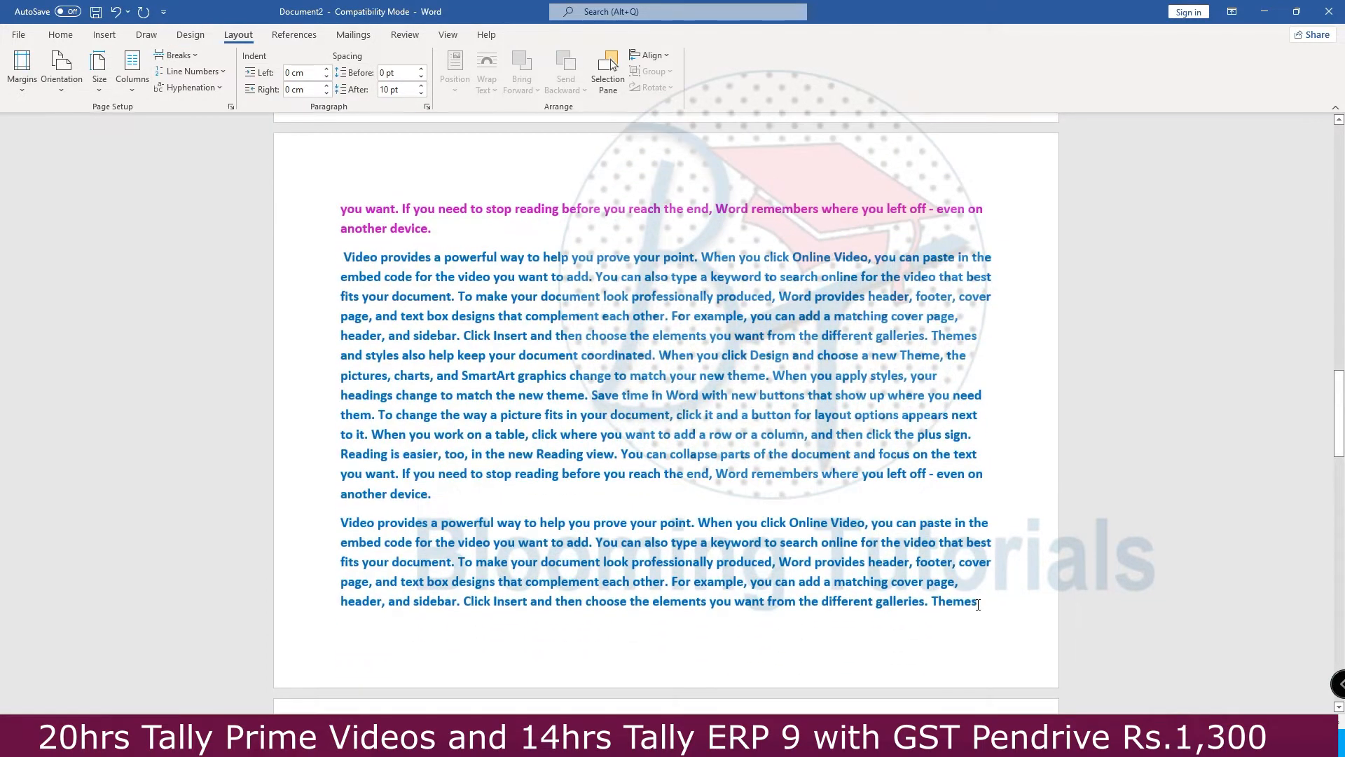
{"action": "left_click", "coordinate": [177, 56]}
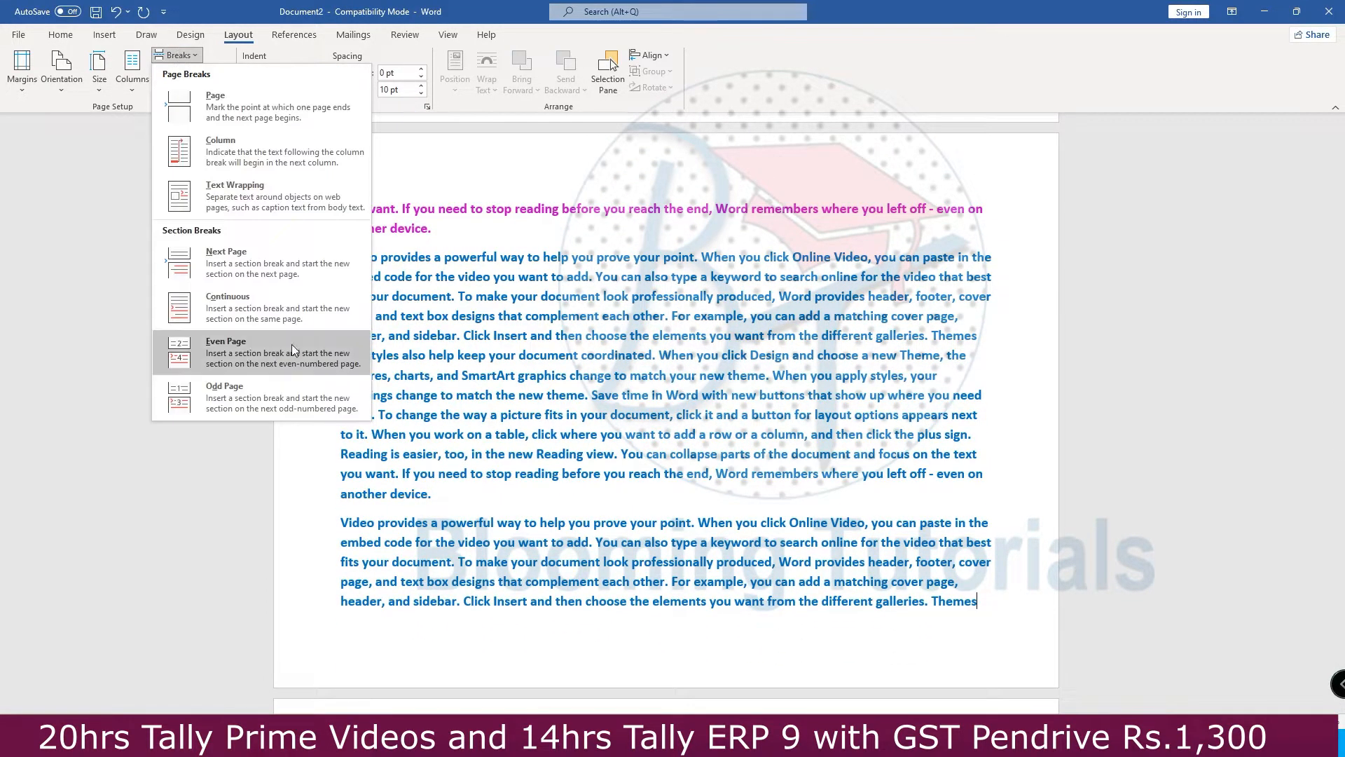
{"action": "left_click", "coordinate": [239, 262]}
- Insert Next Page section breaks at the end of the text on the fifth and sixth pages
{"action": "scroll", "coordinate": [884, 466], "scroll_direction": "down", "scroll_amount": 5}
{"action": "scroll", "coordinate": [883, 466], "scroll_direction": "down", "scroll_amount": 3}
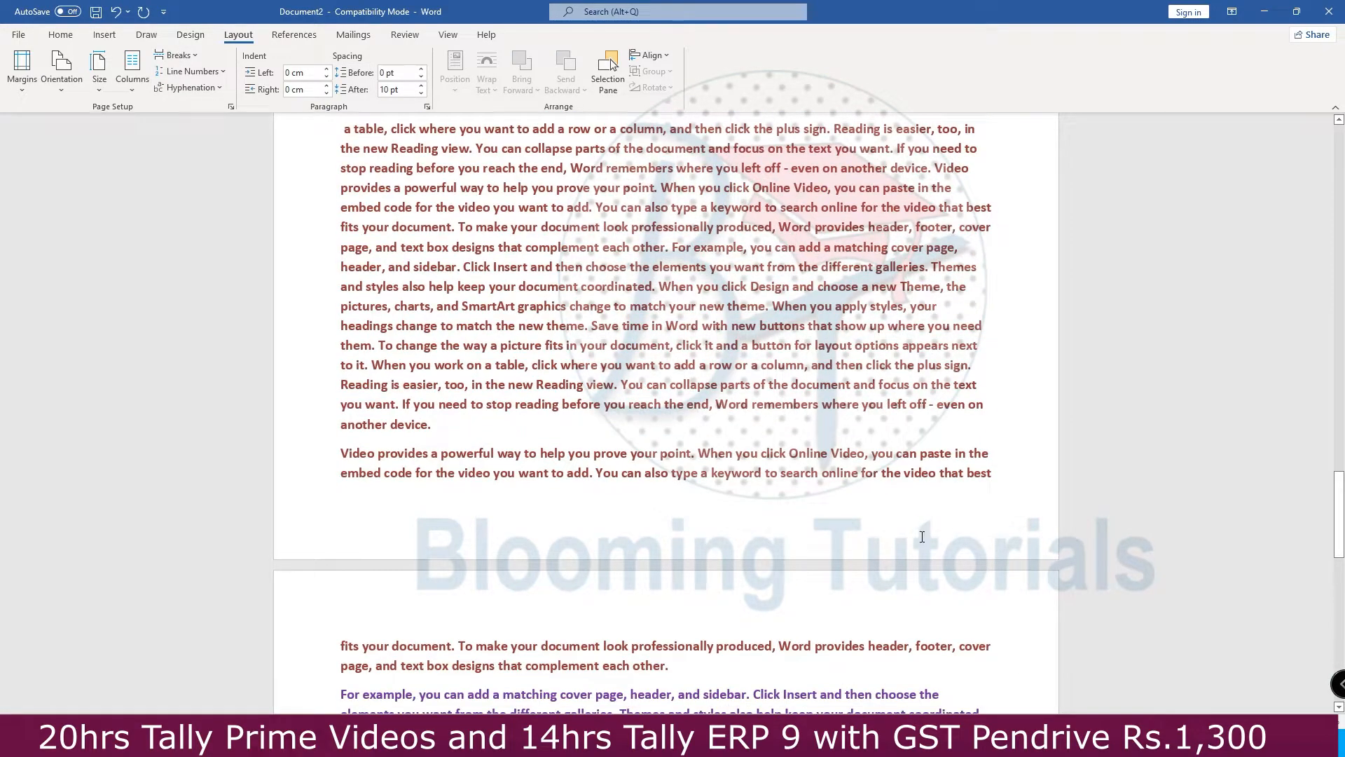
{"action": "left_click", "coordinate": [177, 56]}
{"action": "left_click", "coordinate": [202, 271]}
{"action": "scroll", "coordinate": [980, 338], "scroll_direction": "down", "scroll_amount": 10}
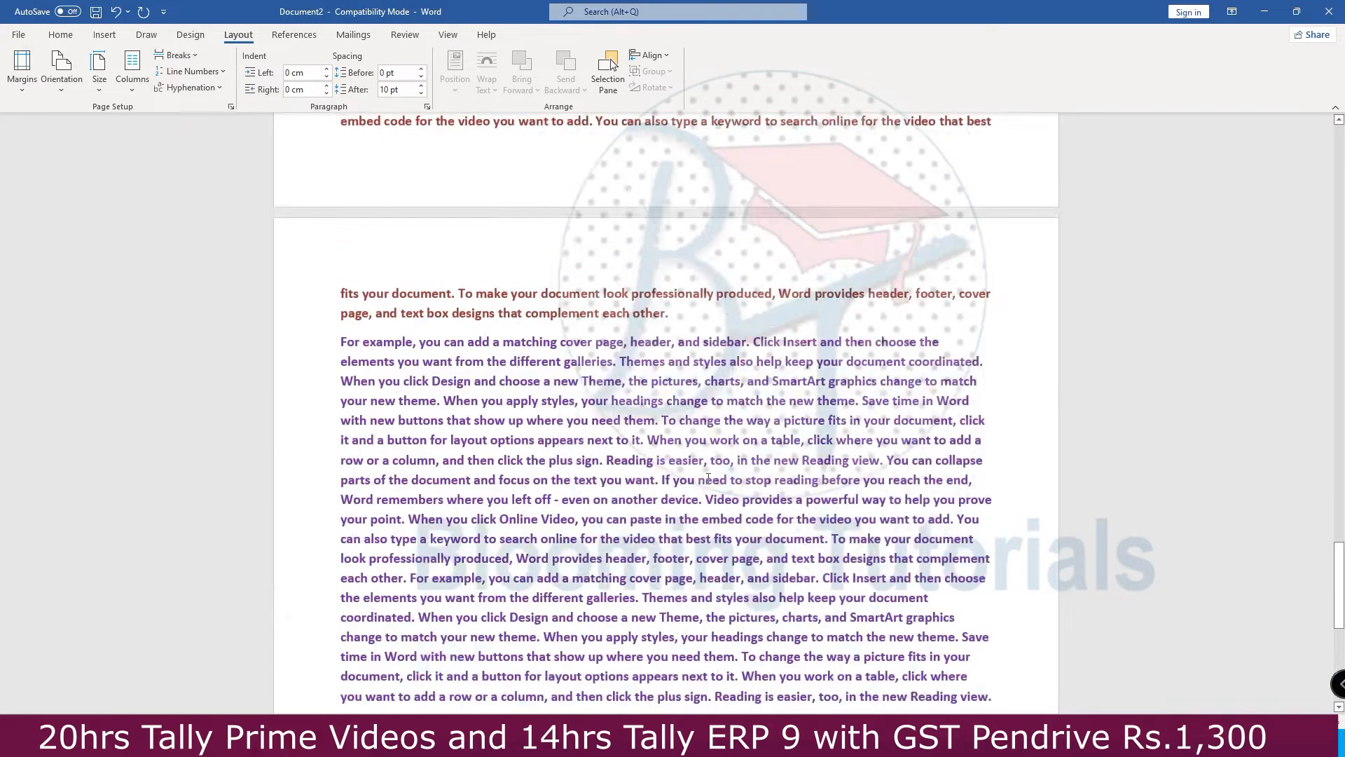
{"action": "left_click", "coordinate": [186, 71]}
{"action": "left_click", "coordinate": [186, 54]}
{"action": "left_click", "coordinate": [233, 257]}
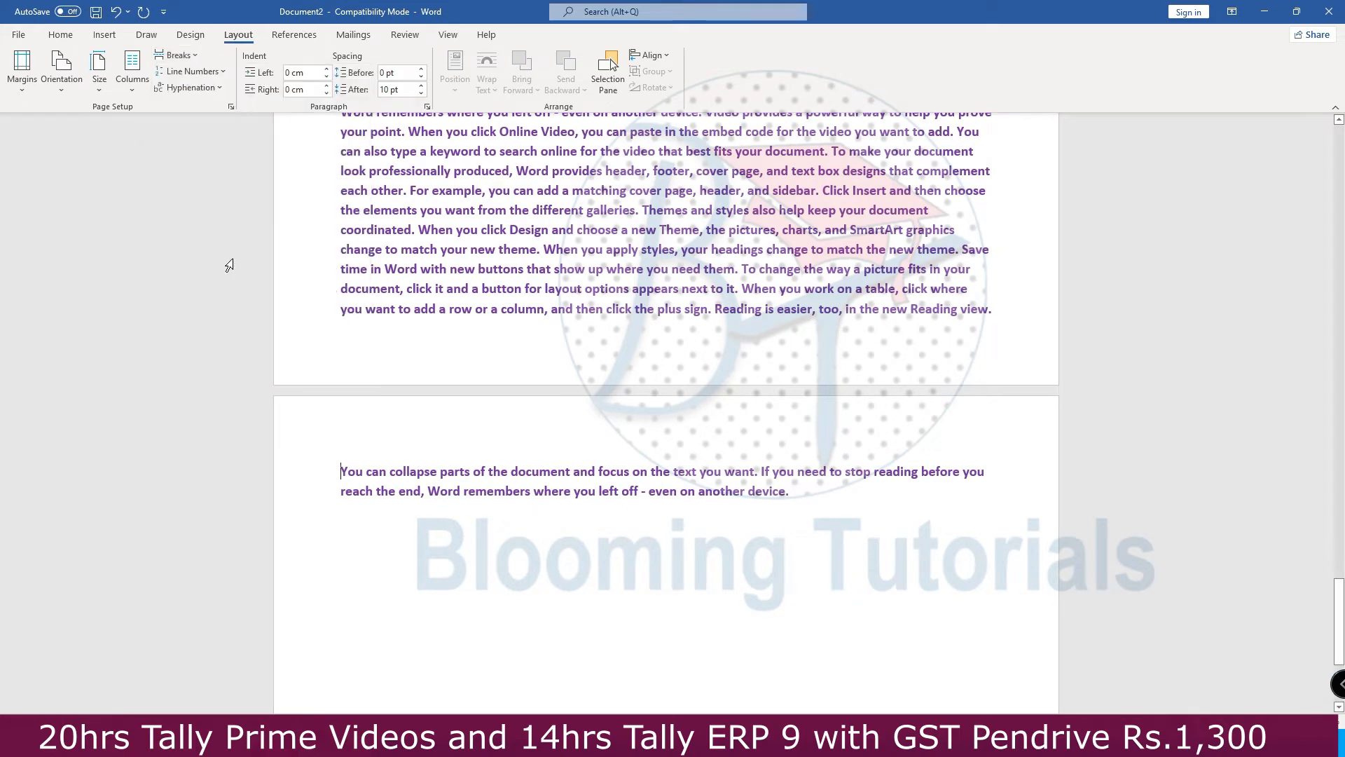
- Insert the built-in Blank header into the document
{"action": "left_click_drag", "start_coordinate": [1339, 616], "coordinate": [1311, 120]}
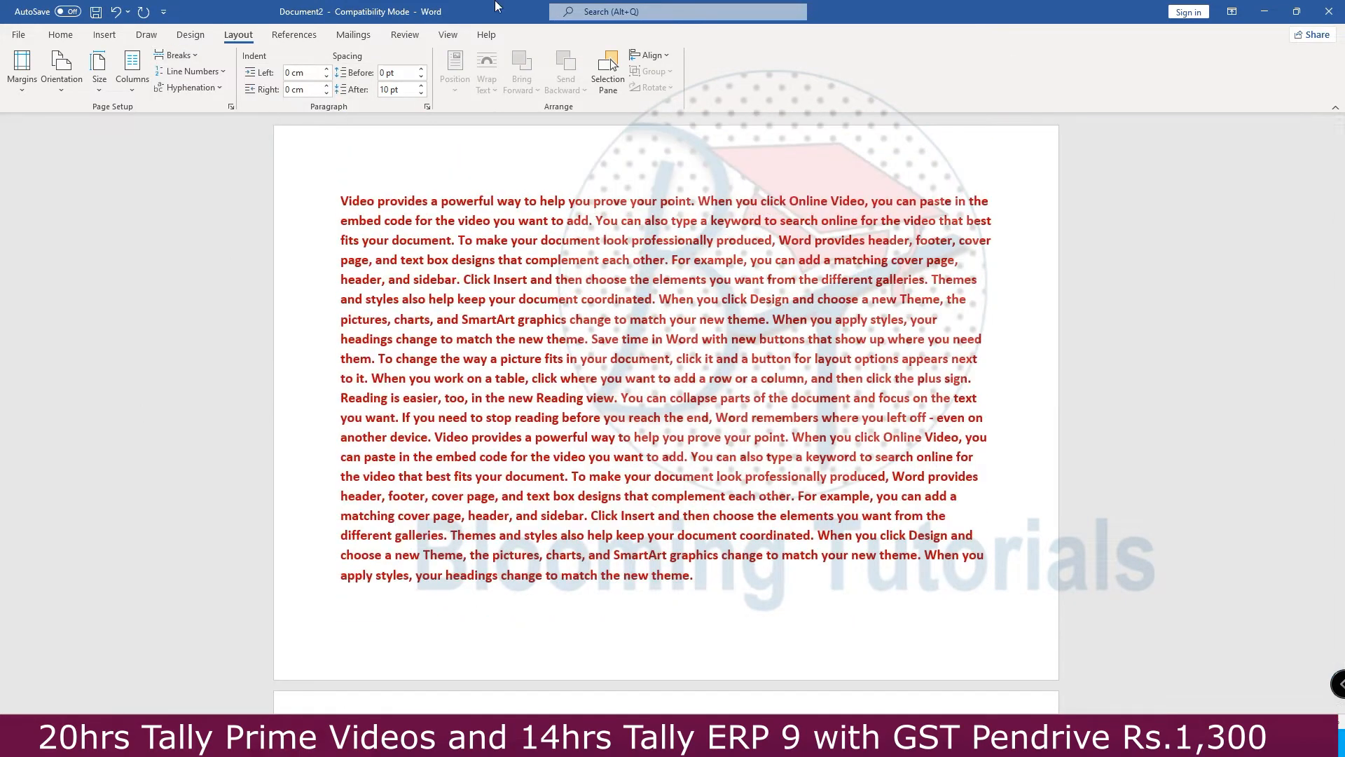
{"action": "left_click", "coordinate": [105, 34]}
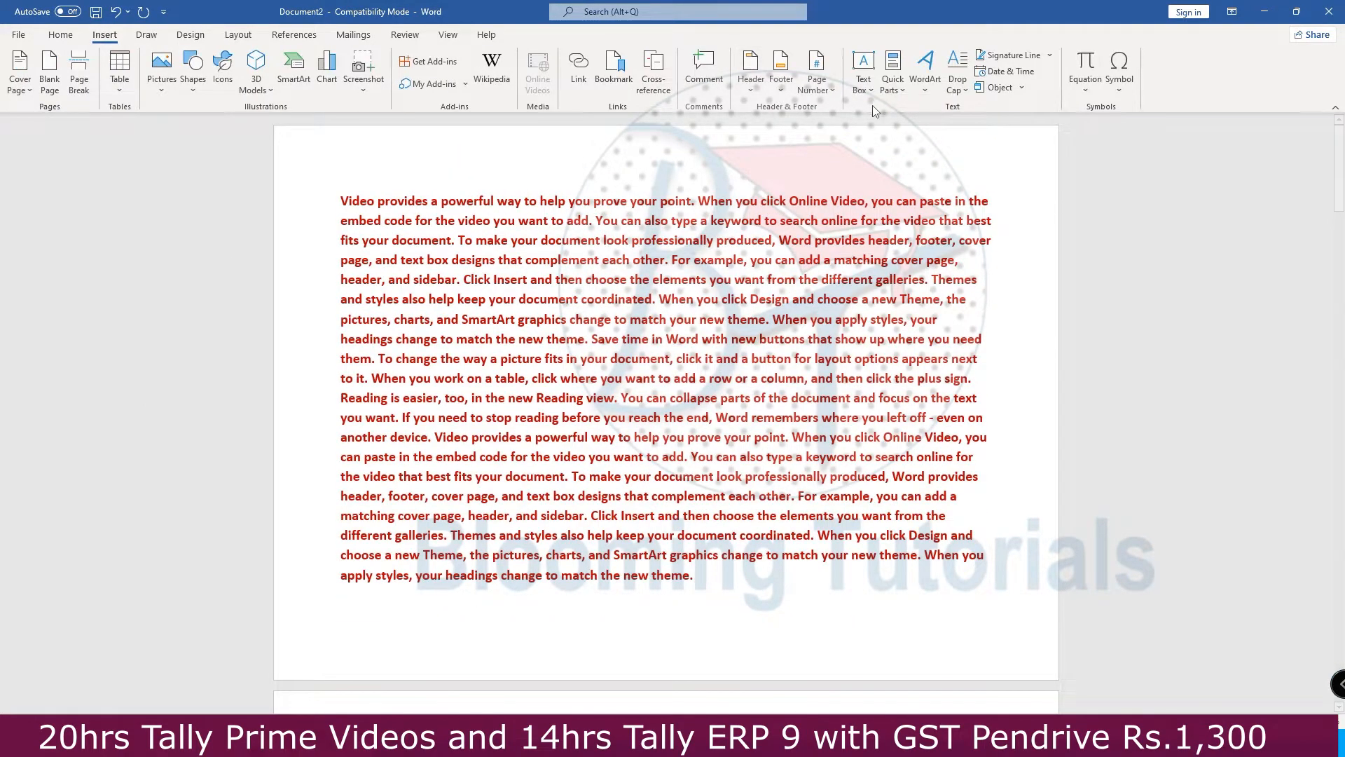
{"action": "left_click", "coordinate": [754, 83]}
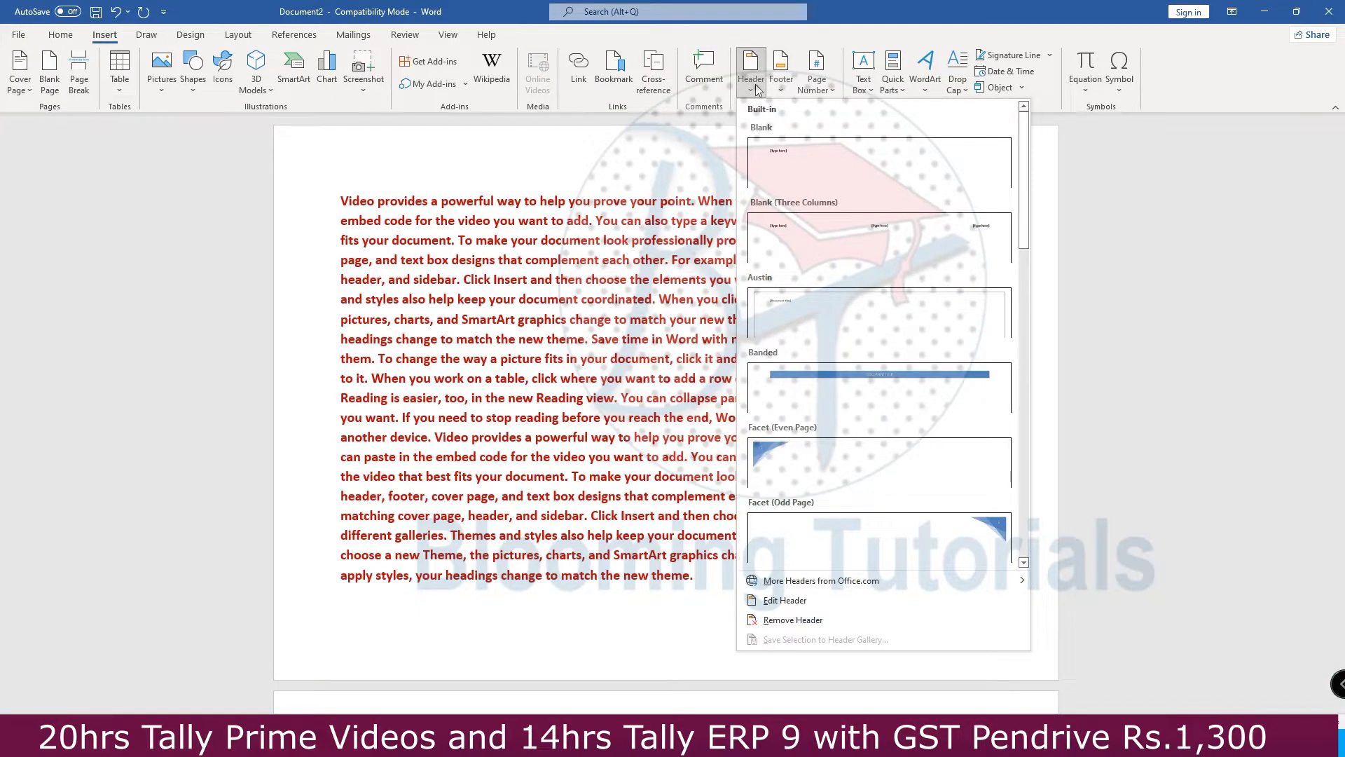
{"action": "left_click", "coordinate": [805, 166]}
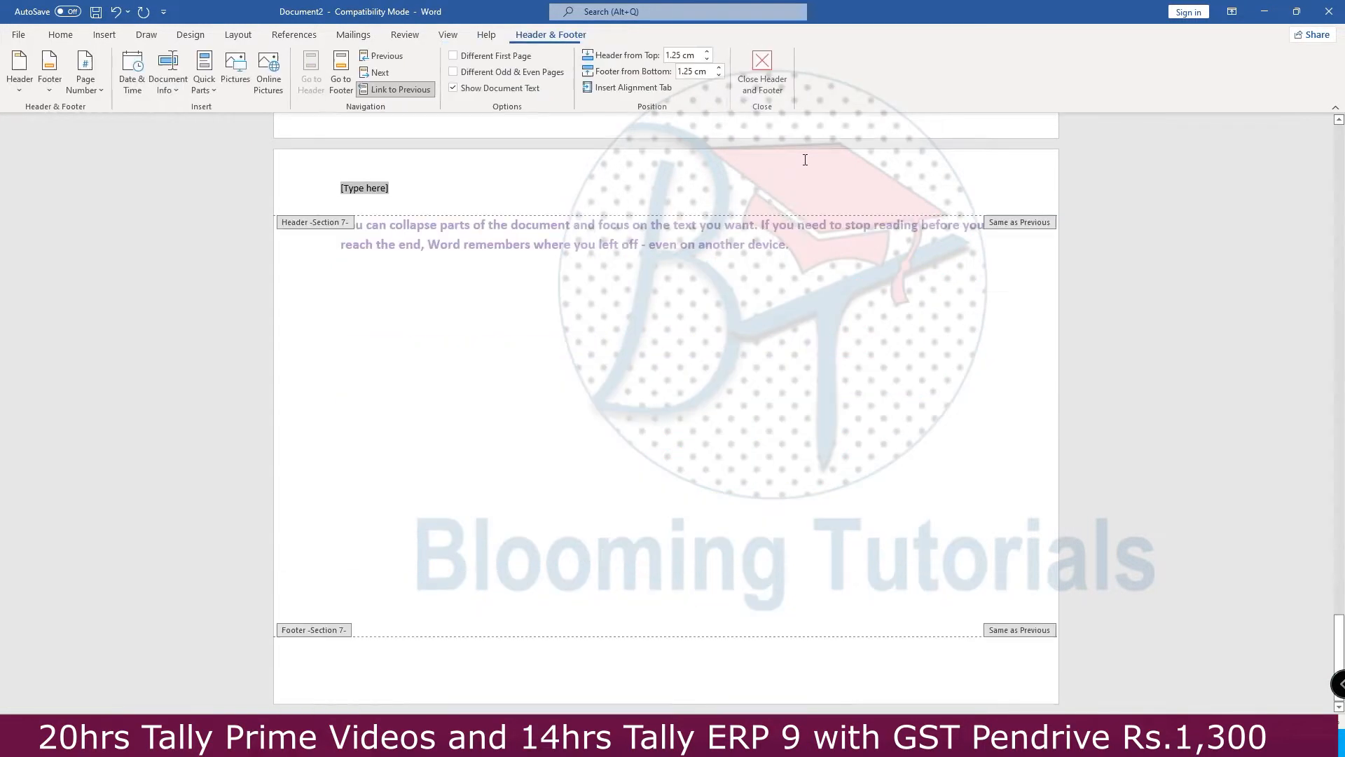
- Replace the placeholder in the first section's header with "Summery"
{"action": "left_click_drag", "start_coordinate": [1339, 648], "coordinate": [1285, 91]}
{"action": "left_click", "coordinate": [378, 165]}
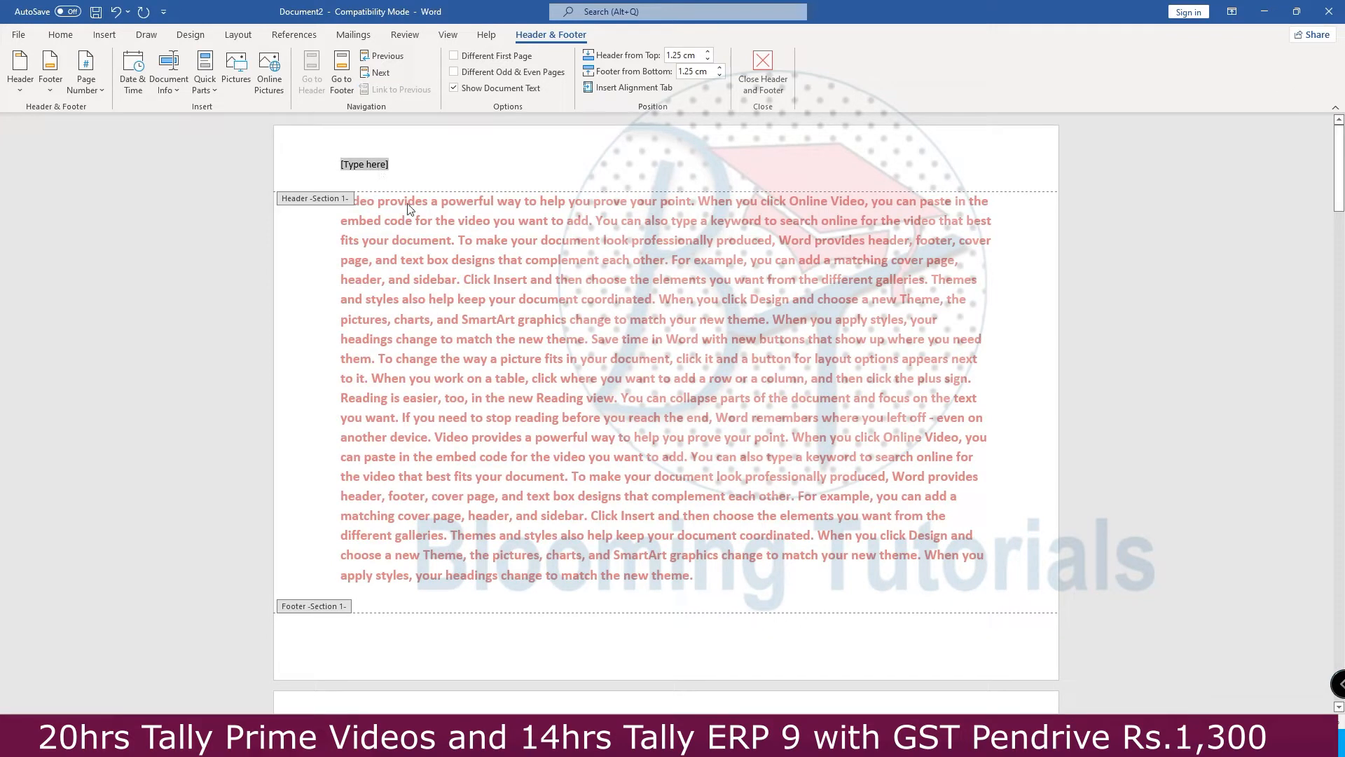
{"action": "type", "text": "Summe"}
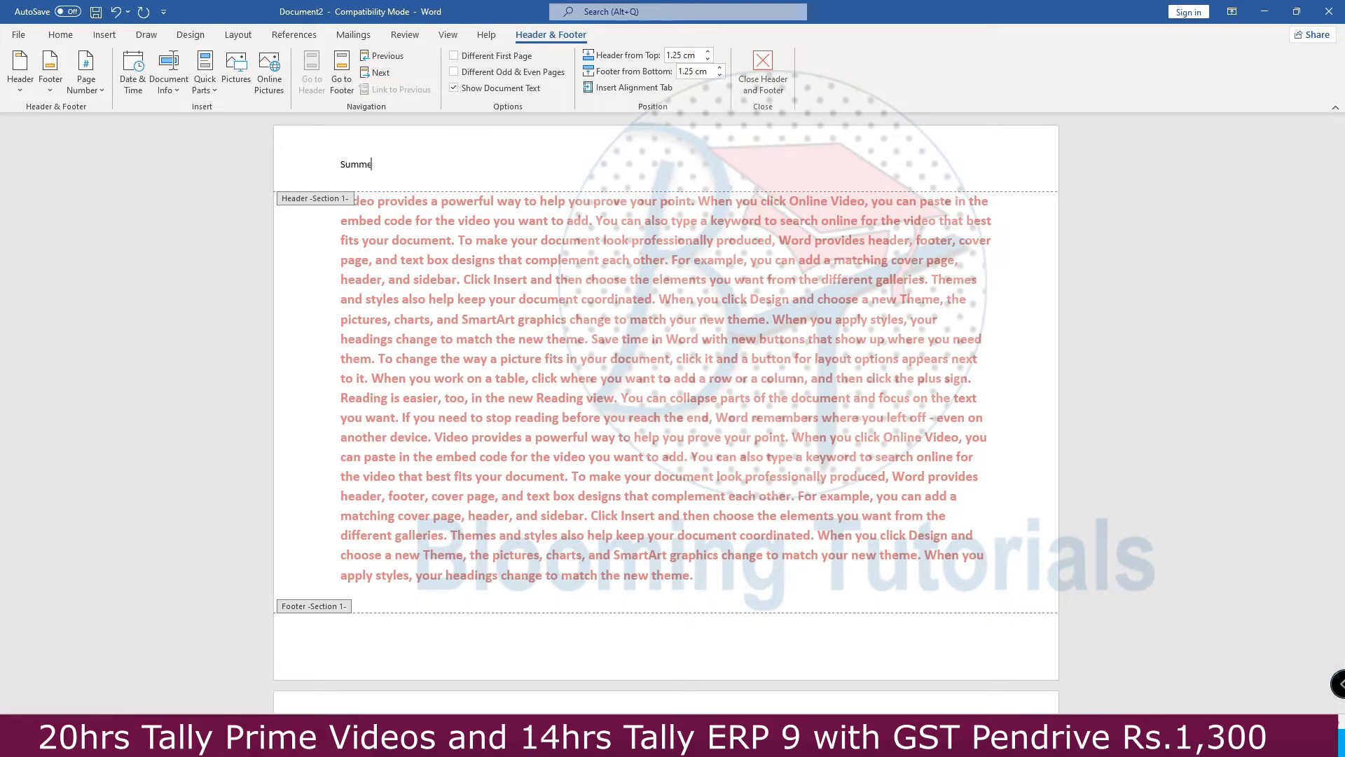
- Select all text in the first section's header and enlarge its font by five size steps
{"action": "key", "text": "ctrl+a"}
{"action": "key", "text": "ctrl+shift+period"}
{"action": "key", "text": "ctrl+shift+period"}
{"action": "key", "text": "ctrl+shift+period"}
{"action": "key", "text": "ctrl+shift+period"}
{"action": "key", "text": "ctrl+shift+period"}
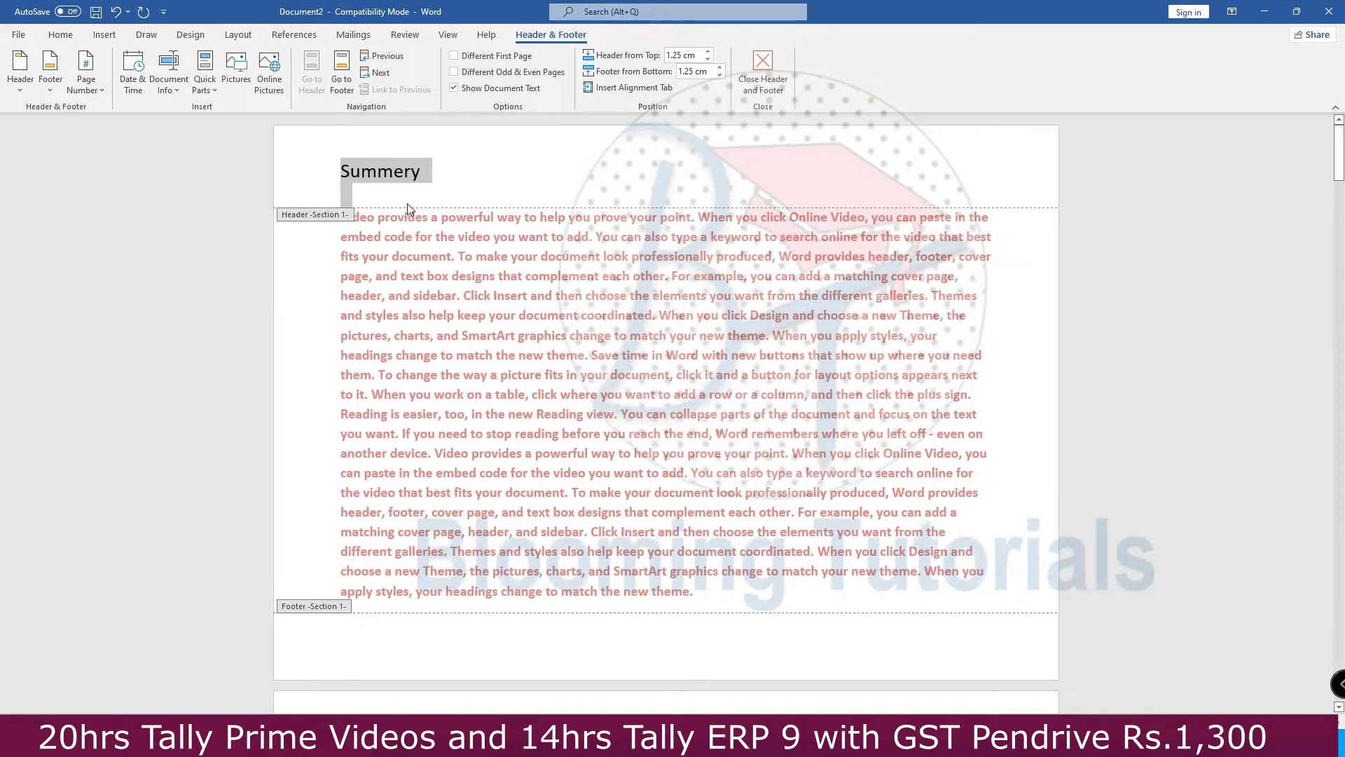
- Adjust the font size of the selected first-section header text to 20 pt
{"action": "key", "text": "ctrl+shift+comma"}
{"action": "key", "text": "ctrl+shift+comma"}
{"action": "key", "text": "ctrl+shift+comma"}
{"action": "key", "text": "ctrl+shift+comma"}
{"action": "key", "text": "ctrl+shift+comma"}
{"action": "key", "text": "ctrl+shift+period"}
{"action": "key", "text": "ctrl+shift+period"}
{"action": "key", "text": "ctrl+shift+period"}
{"action": "key", "text": "ctrl+shift+period"}
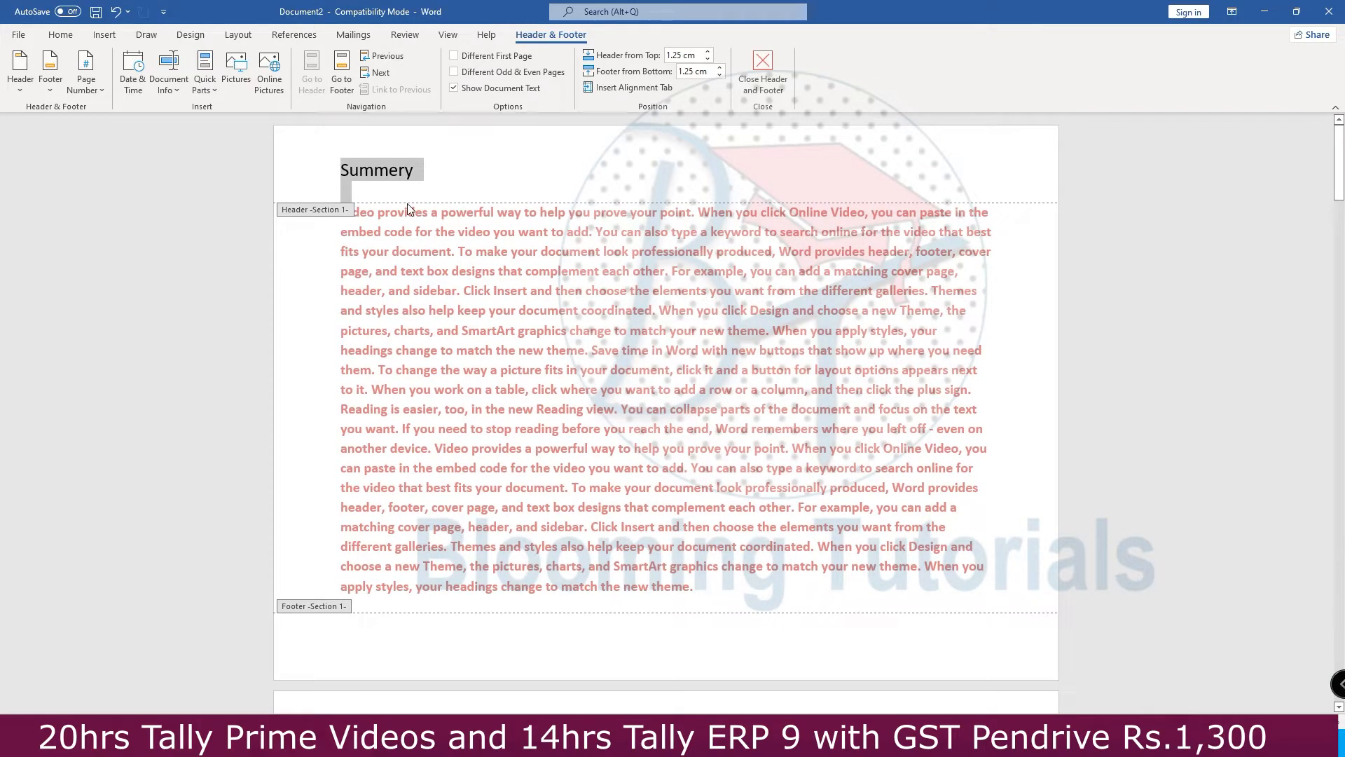
- Centre, underline and bold the "Summery" header text
{"action": "key", "text": "ctrl+e"}
{"action": "key", "text": "ctrl+u"}
{"action": "key", "text": "ctrl+b"}
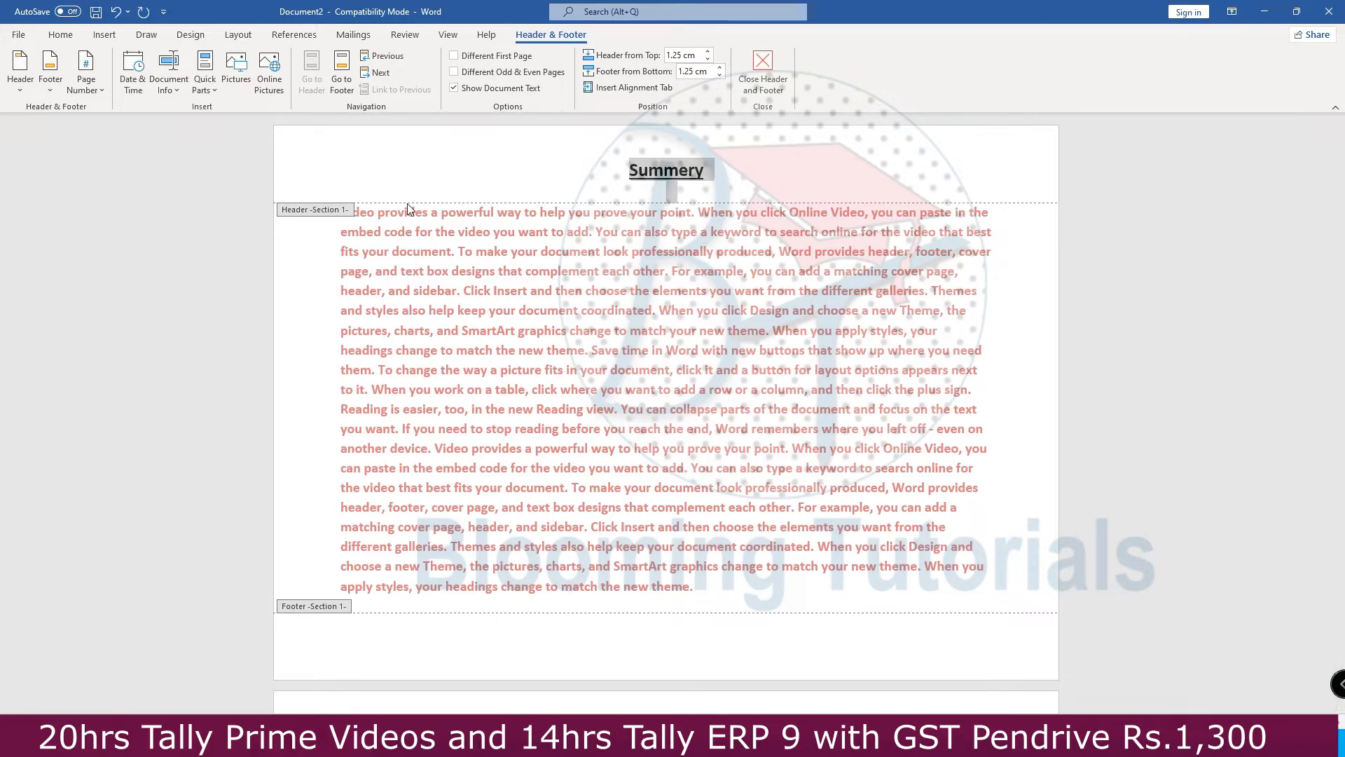
- Change the font colour of the "Summery" header text to green
{"action": "left_click", "coordinate": [60, 34]}
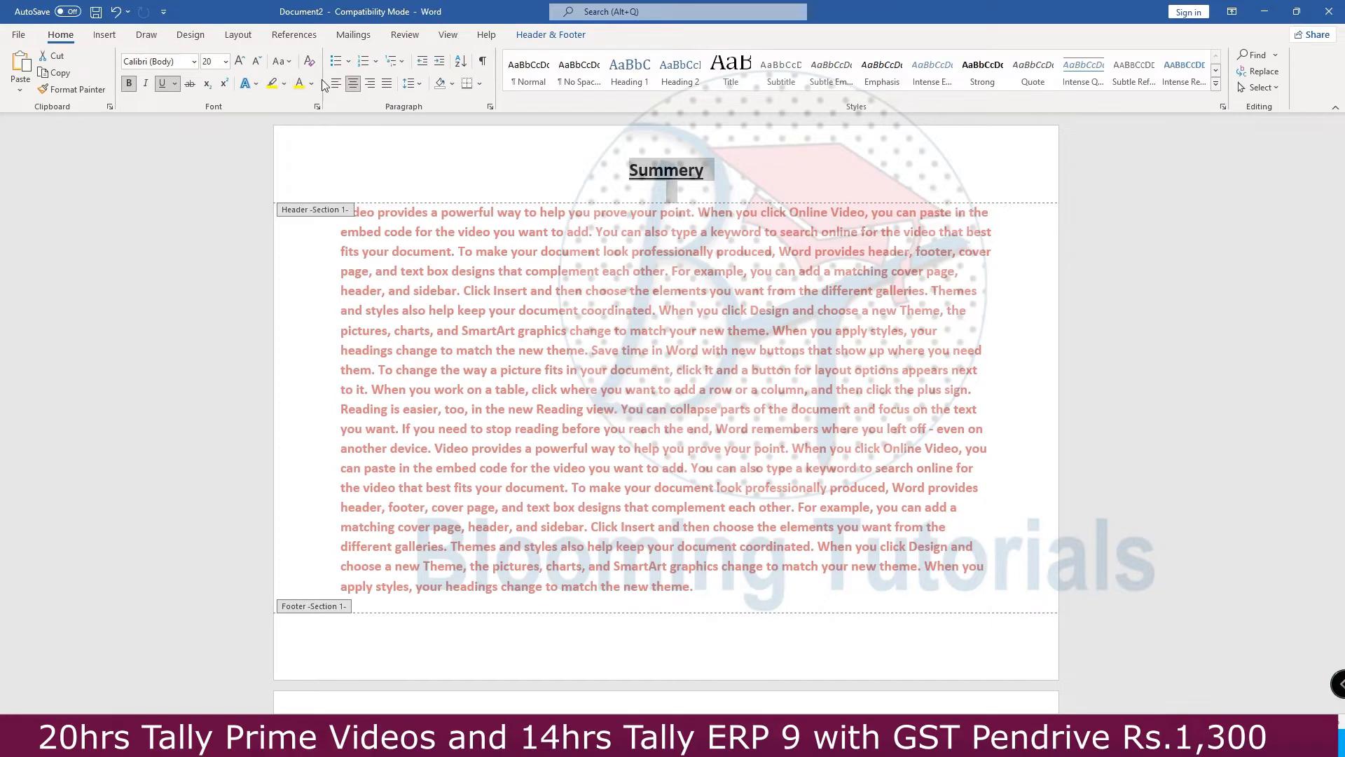
{"action": "left_click", "coordinate": [312, 84]}
{"action": "left_click", "coordinate": [317, 258]}
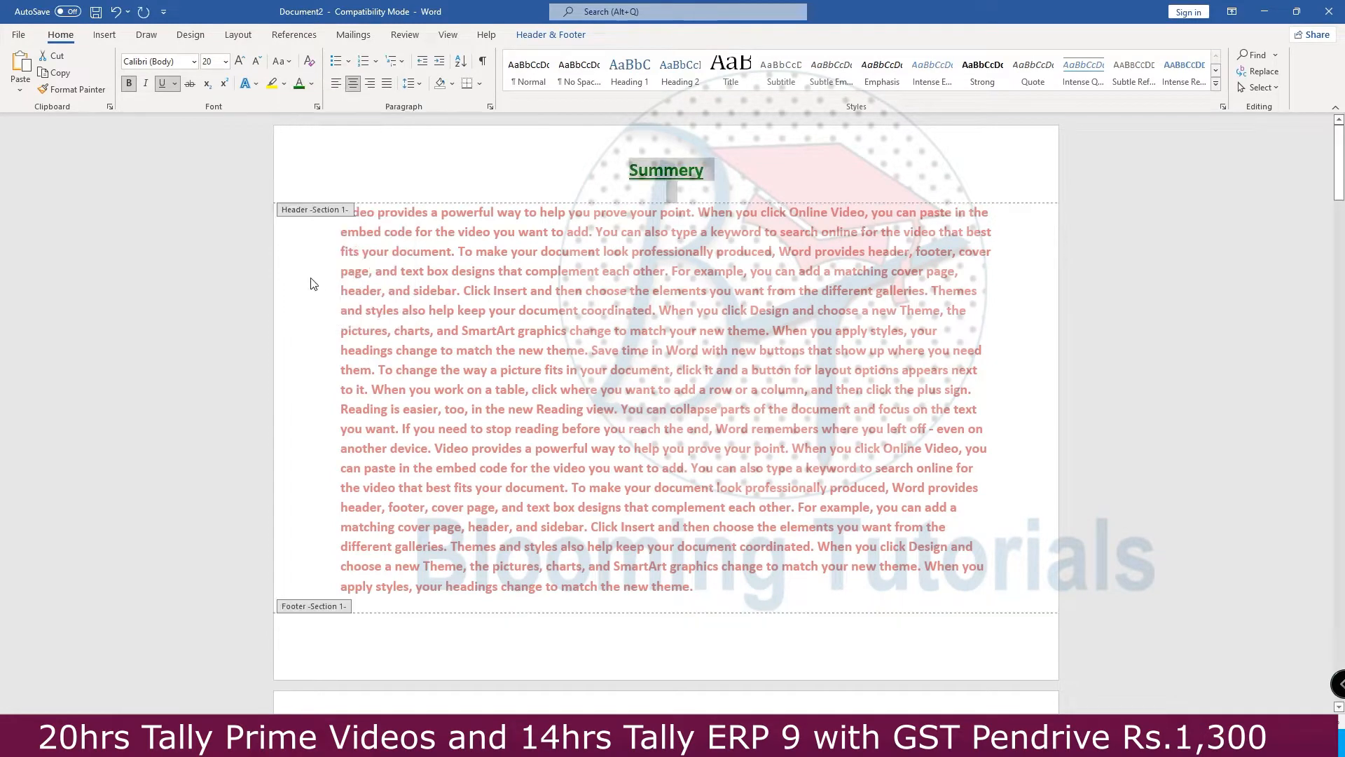
{"action": "left_click", "coordinate": [710, 183]}
- Unlink the second section's header from the previous section
{"action": "left_click", "coordinate": [551, 34]}
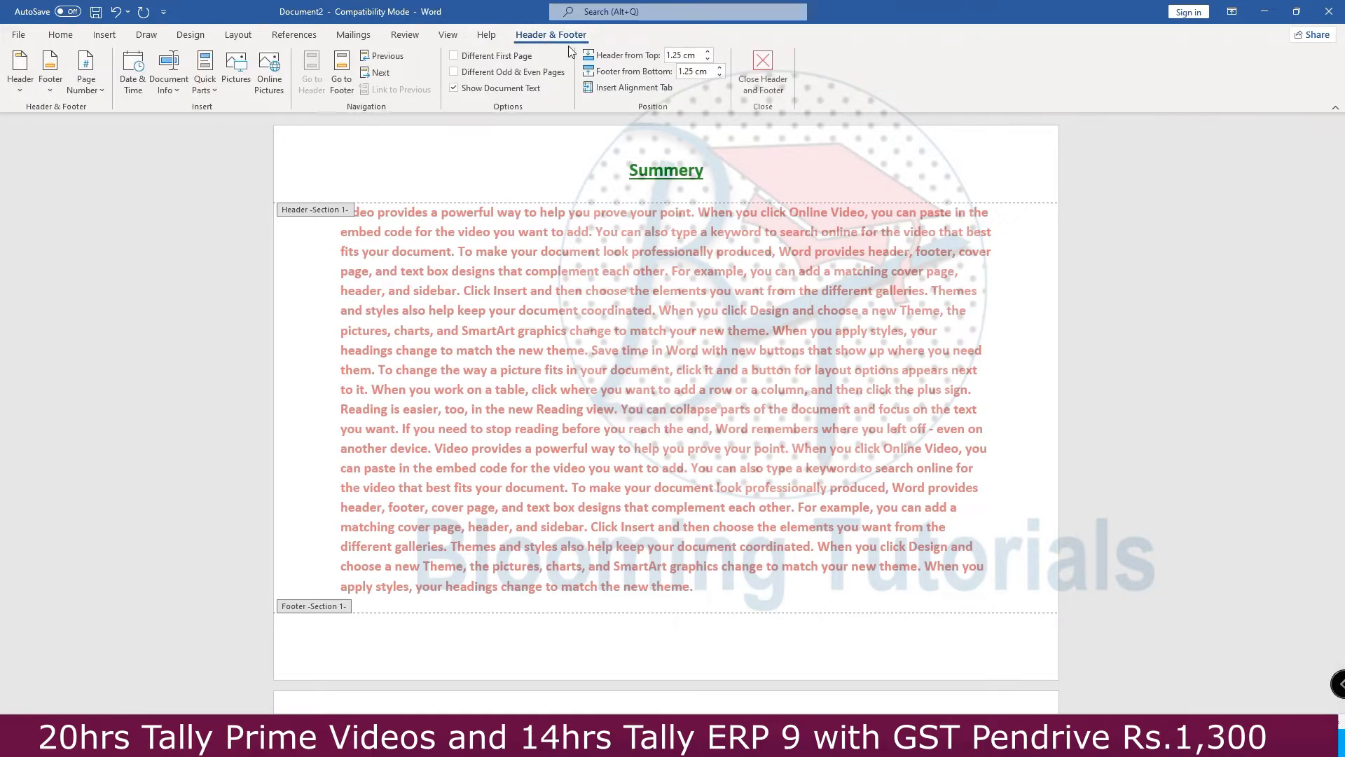
{"action": "scroll", "coordinate": [686, 318], "scroll_direction": "down", "scroll_amount": 15}
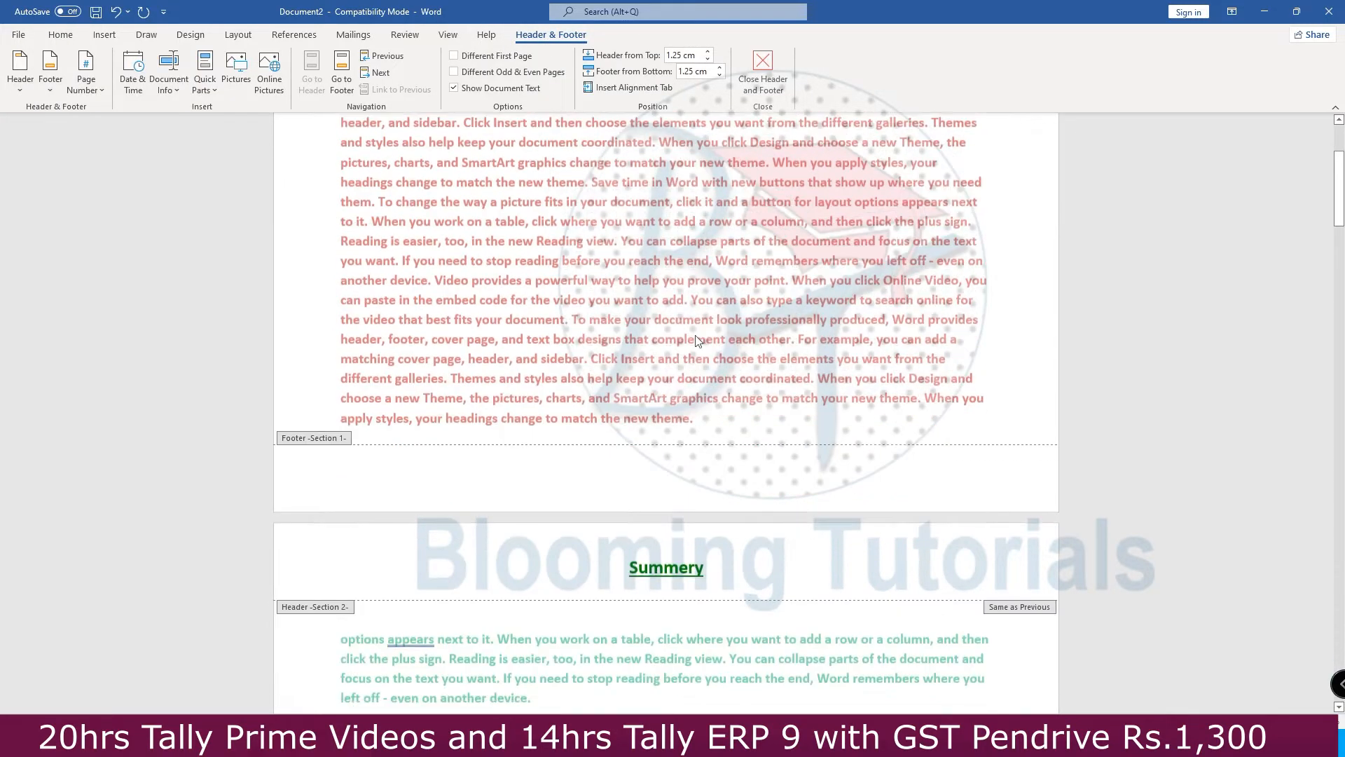
{"action": "scroll", "coordinate": [697, 342], "scroll_direction": "down", "scroll_amount": 14}
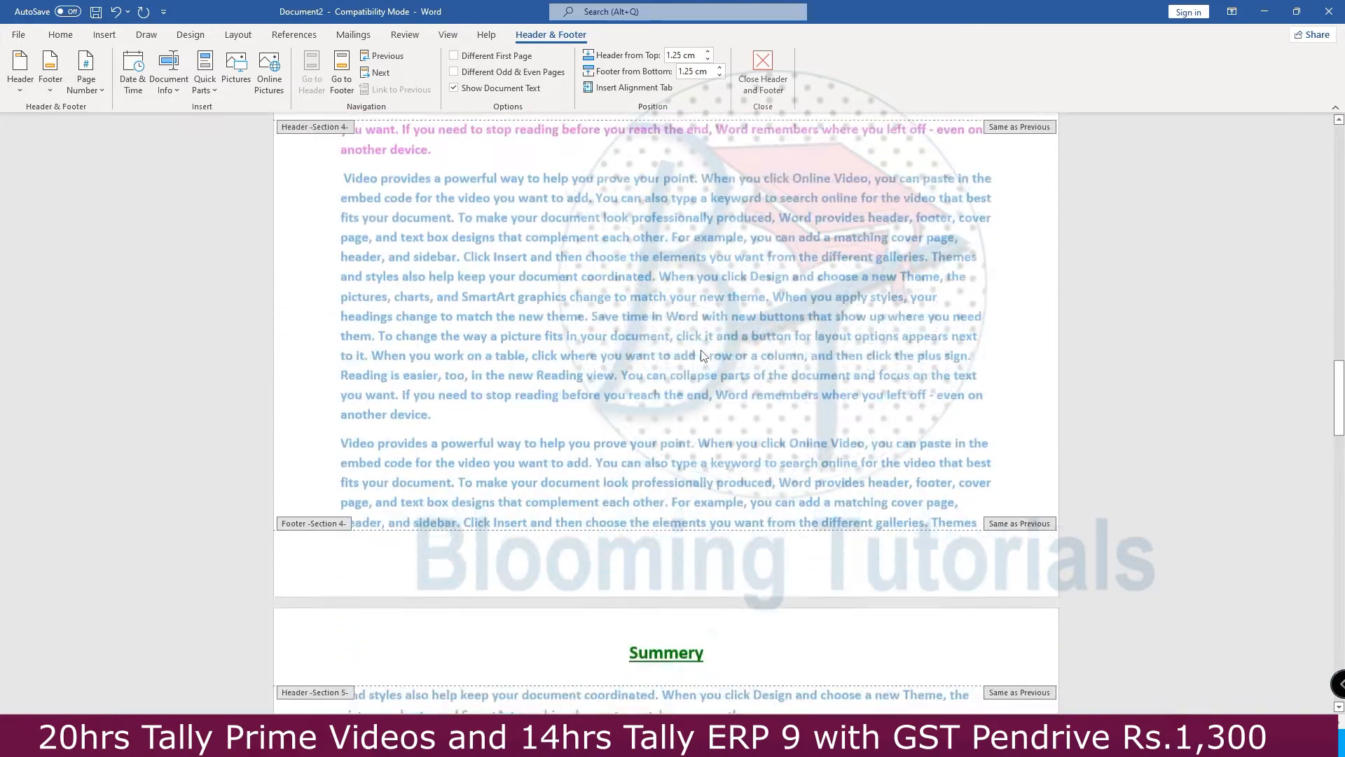
{"action": "scroll", "coordinate": [704, 362], "scroll_direction": "up", "scroll_amount": 5}
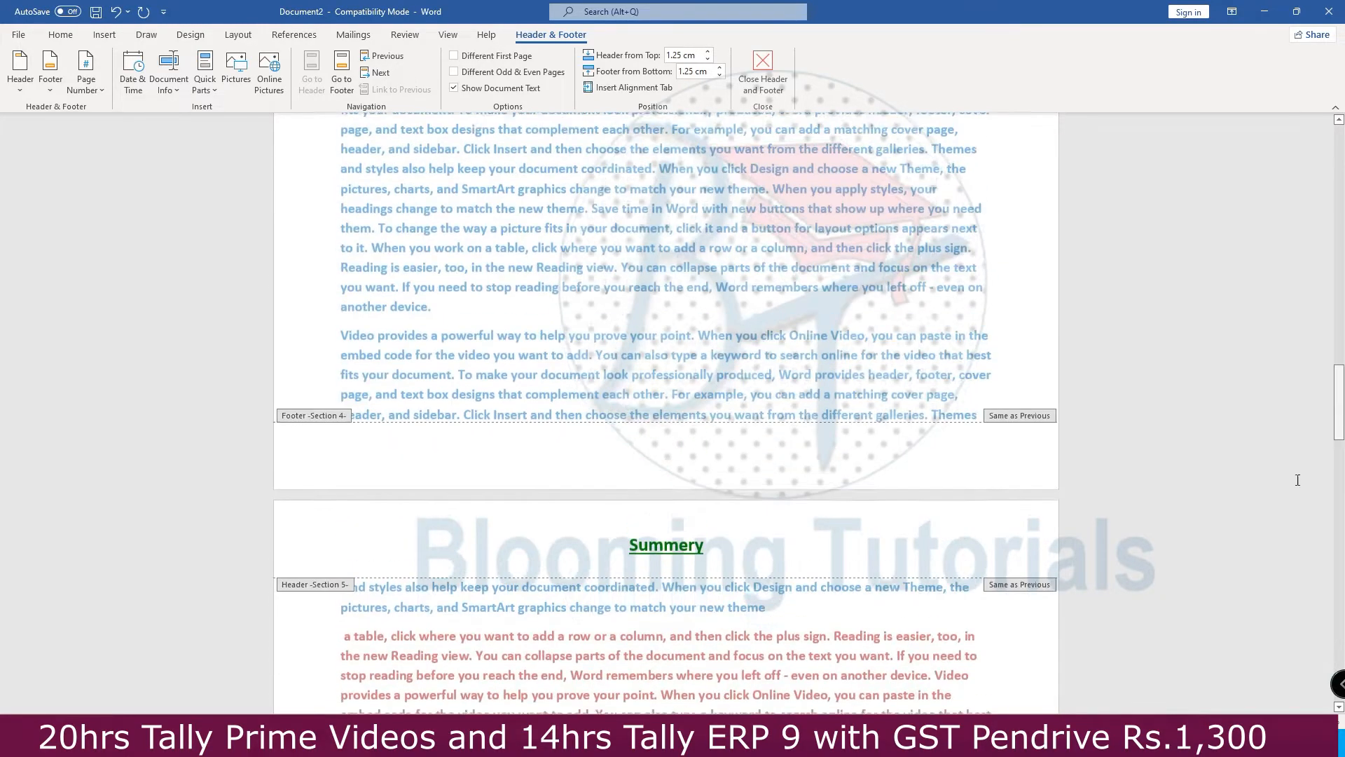
{"action": "left_click_drag", "start_coordinate": [1339, 405], "coordinate": [1324, 144]}
{"action": "scroll", "coordinate": [562, 529], "scroll_direction": "down", "scroll_amount": 5}
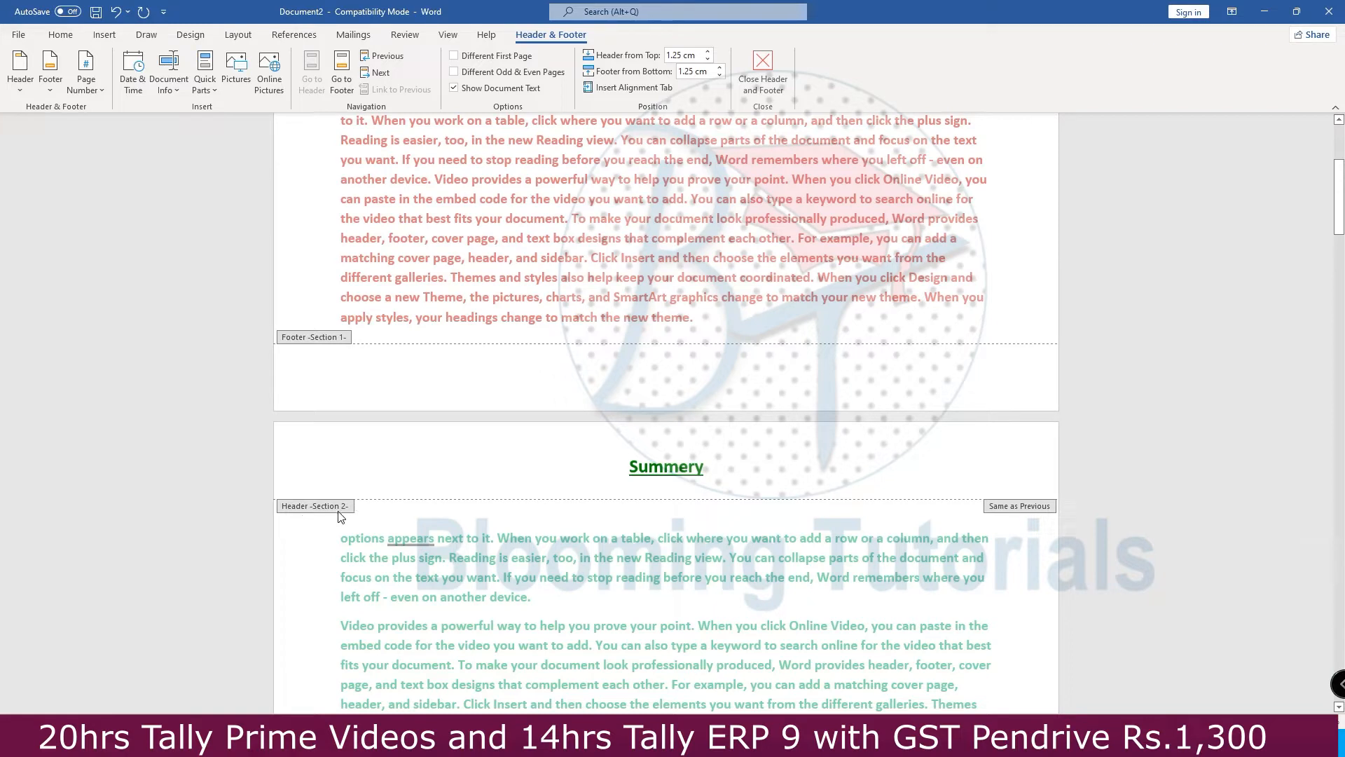
{"action": "left_click", "coordinate": [639, 470]}
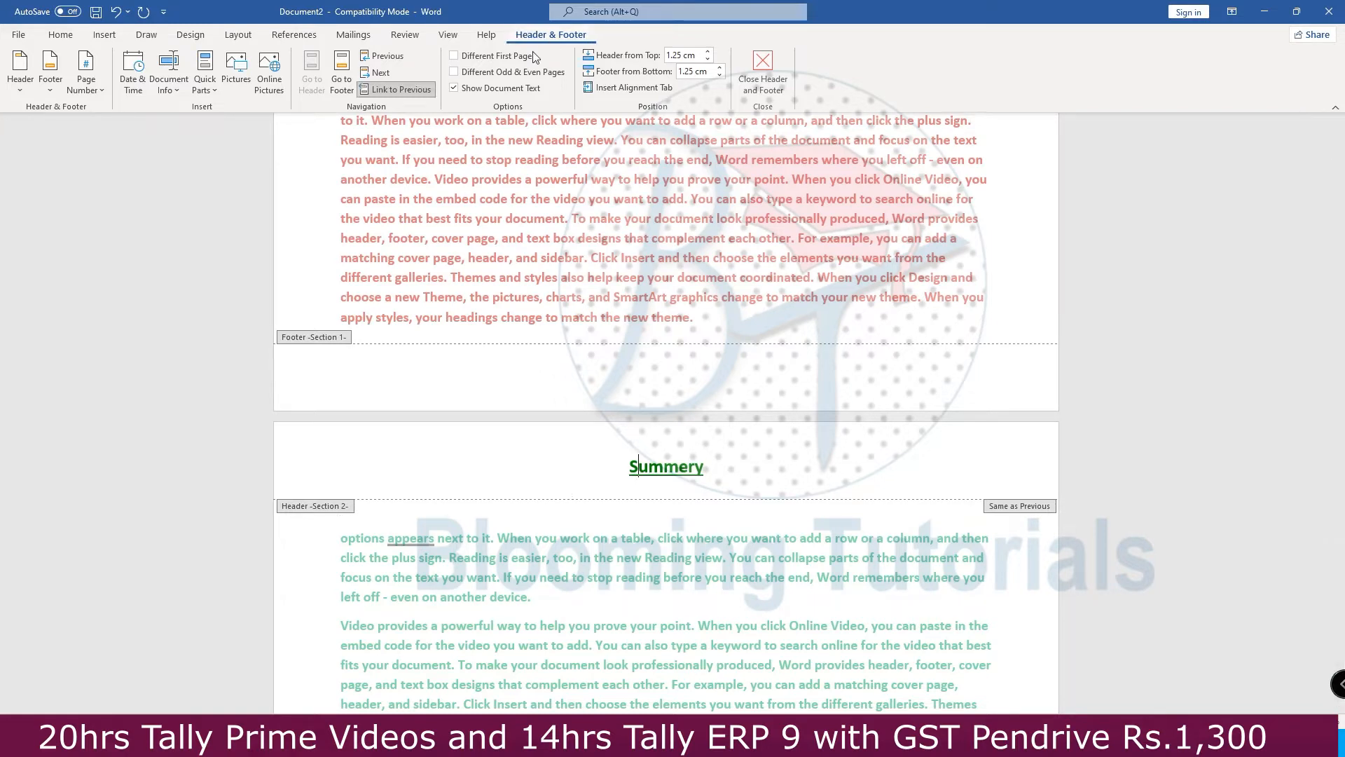
{"action": "left_click", "coordinate": [414, 91]}
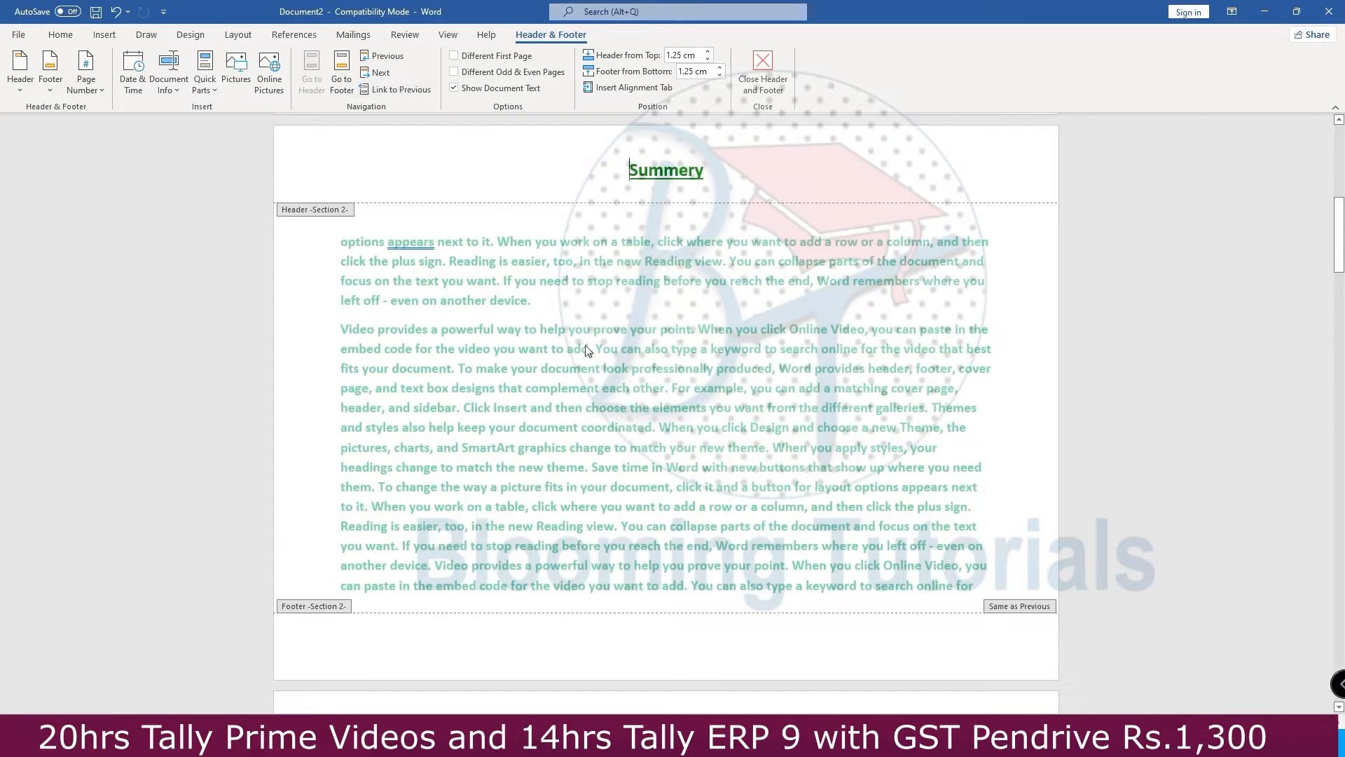
- Replace the header text of section 2 with "Introduction"
{"action": "scroll", "coordinate": [731, 279], "scroll_direction": "up", "scroll_amount": 6}
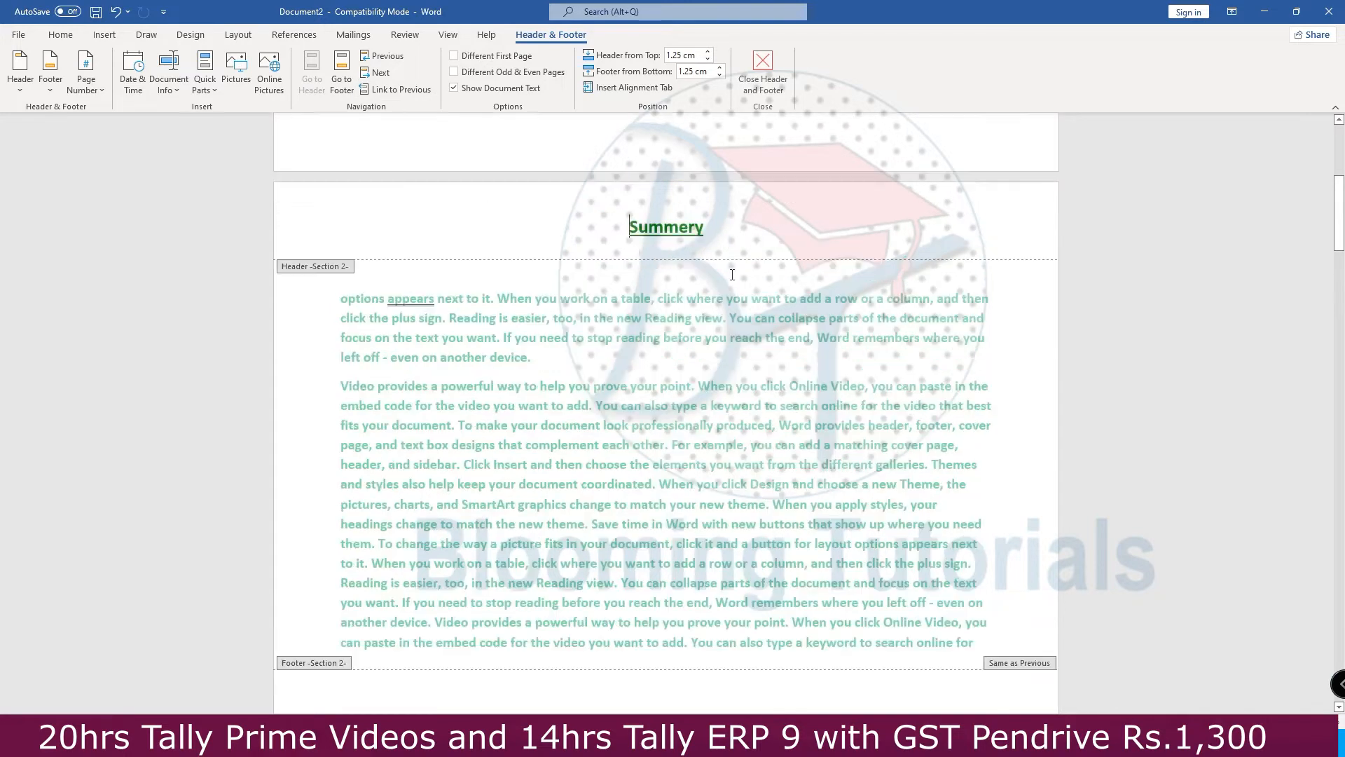
{"action": "left_click_drag", "start_coordinate": [622, 502], "coordinate": [703, 513]}
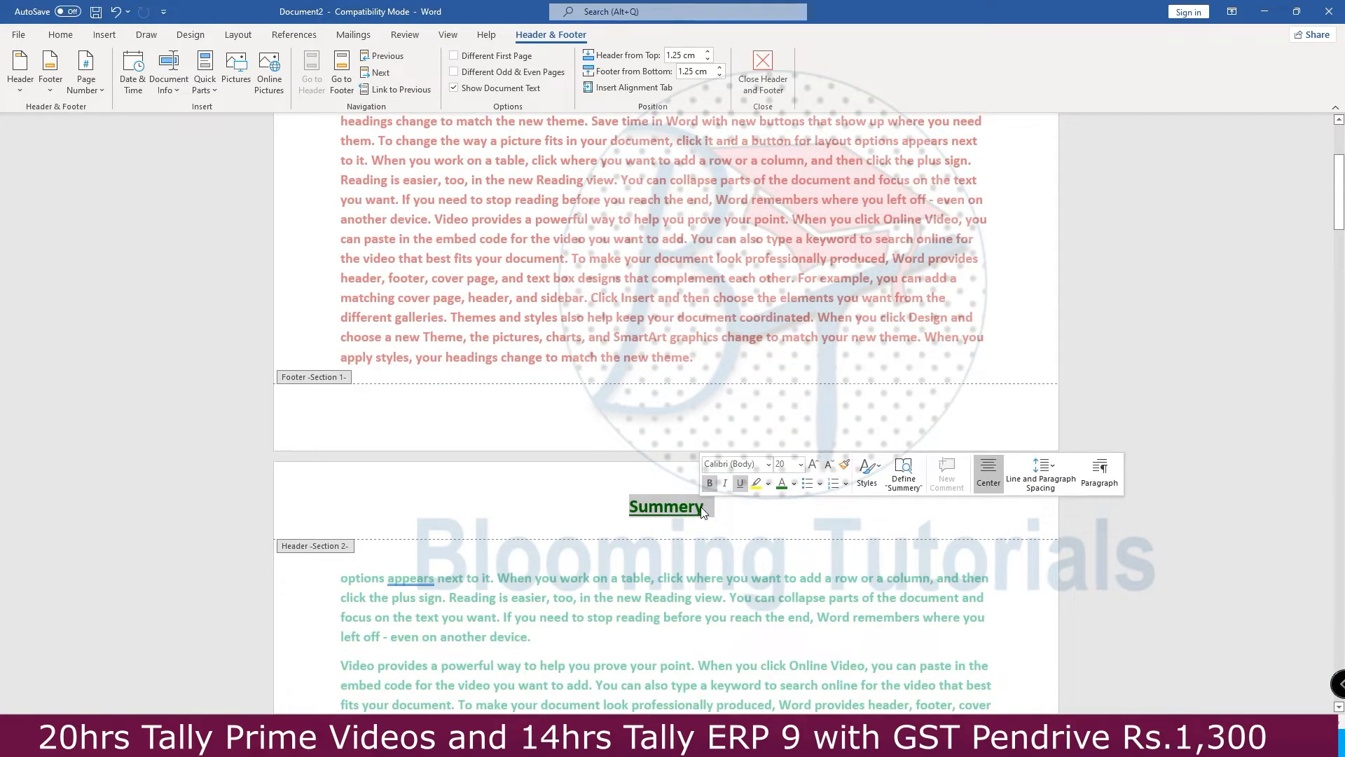
{"action": "type", "text": "Introduction"}
{"action": "scroll", "coordinate": [805, 564], "scroll_direction": "up", "scroll_amount": 2}
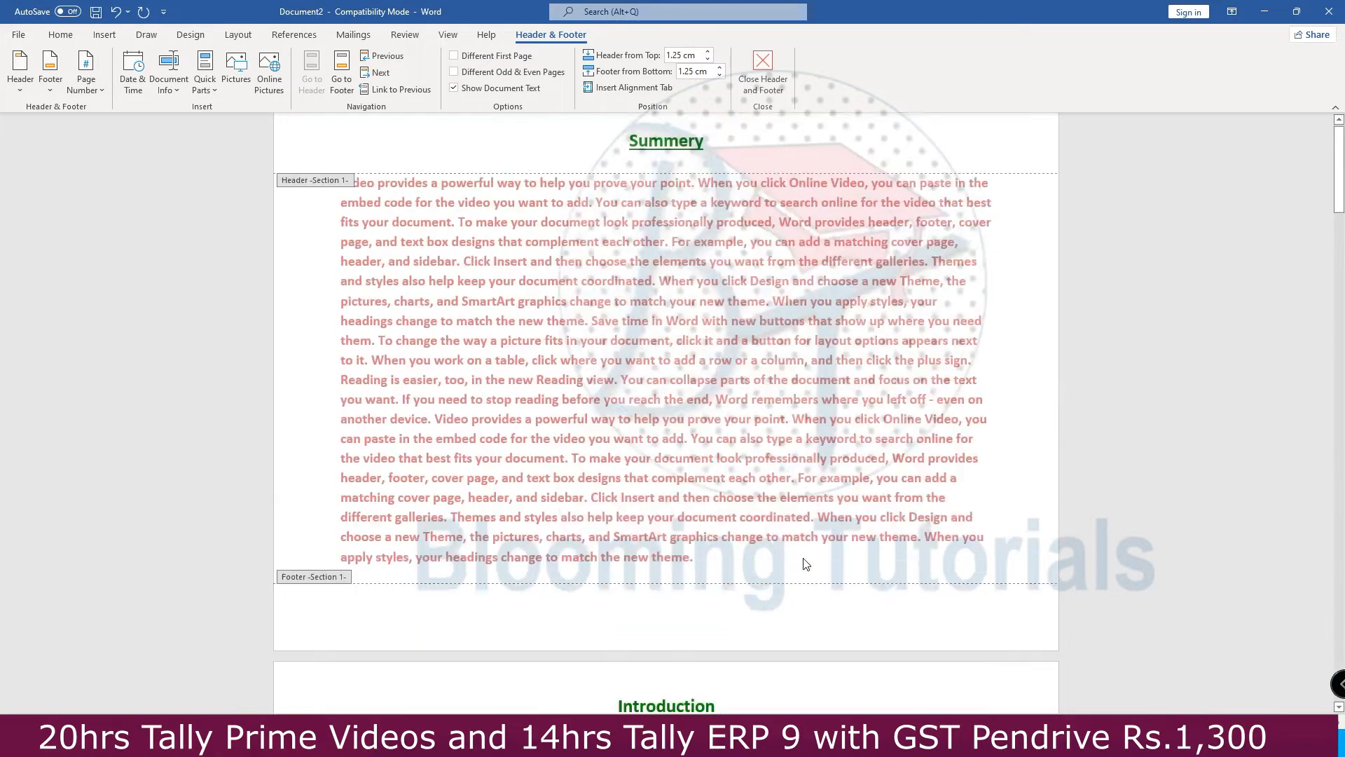
{"action": "scroll", "coordinate": [805, 563], "scroll_direction": "up", "scroll_amount": 2}
{"action": "scroll", "coordinate": [683, 185], "scroll_direction": "down", "scroll_amount": 5}
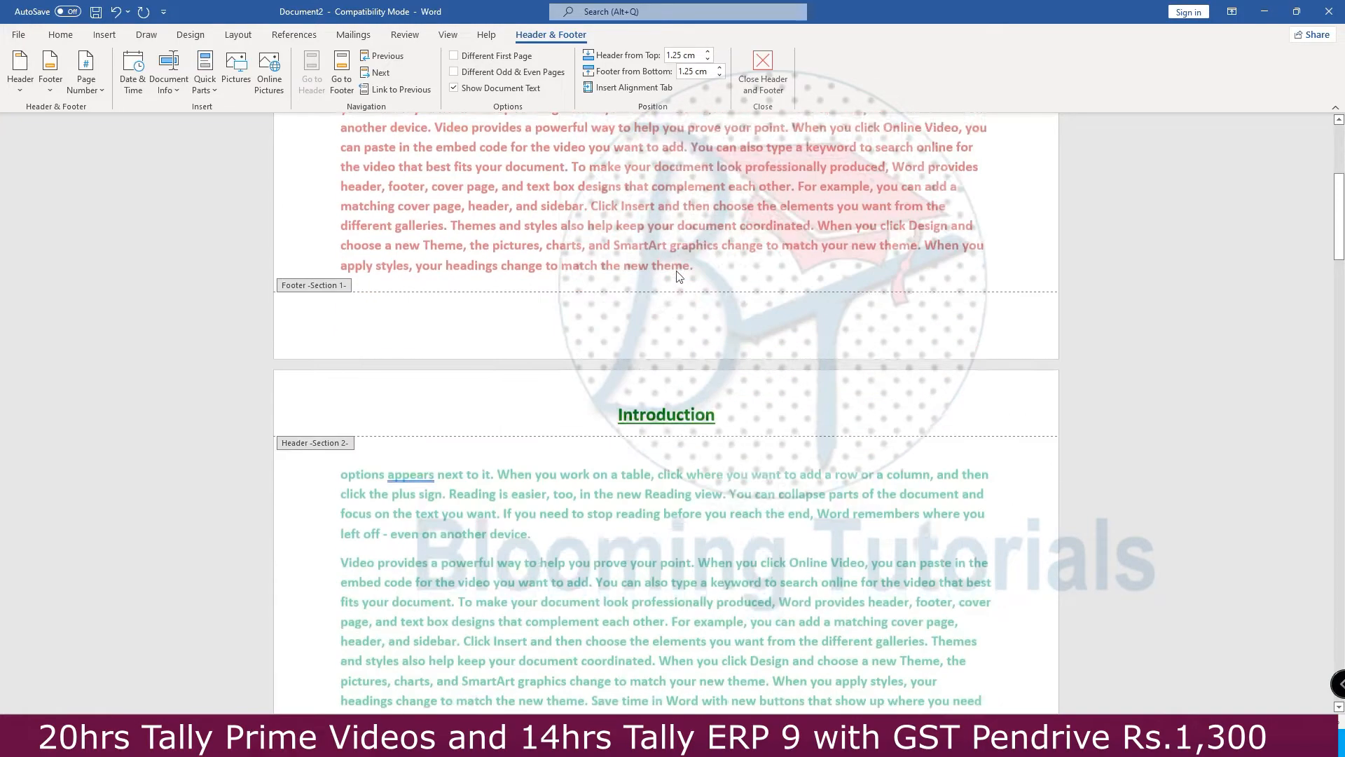
- Unlink the third section's header from the previous section
{"action": "scroll", "coordinate": [702, 452], "scroll_direction": "down", "scroll_amount": 15}
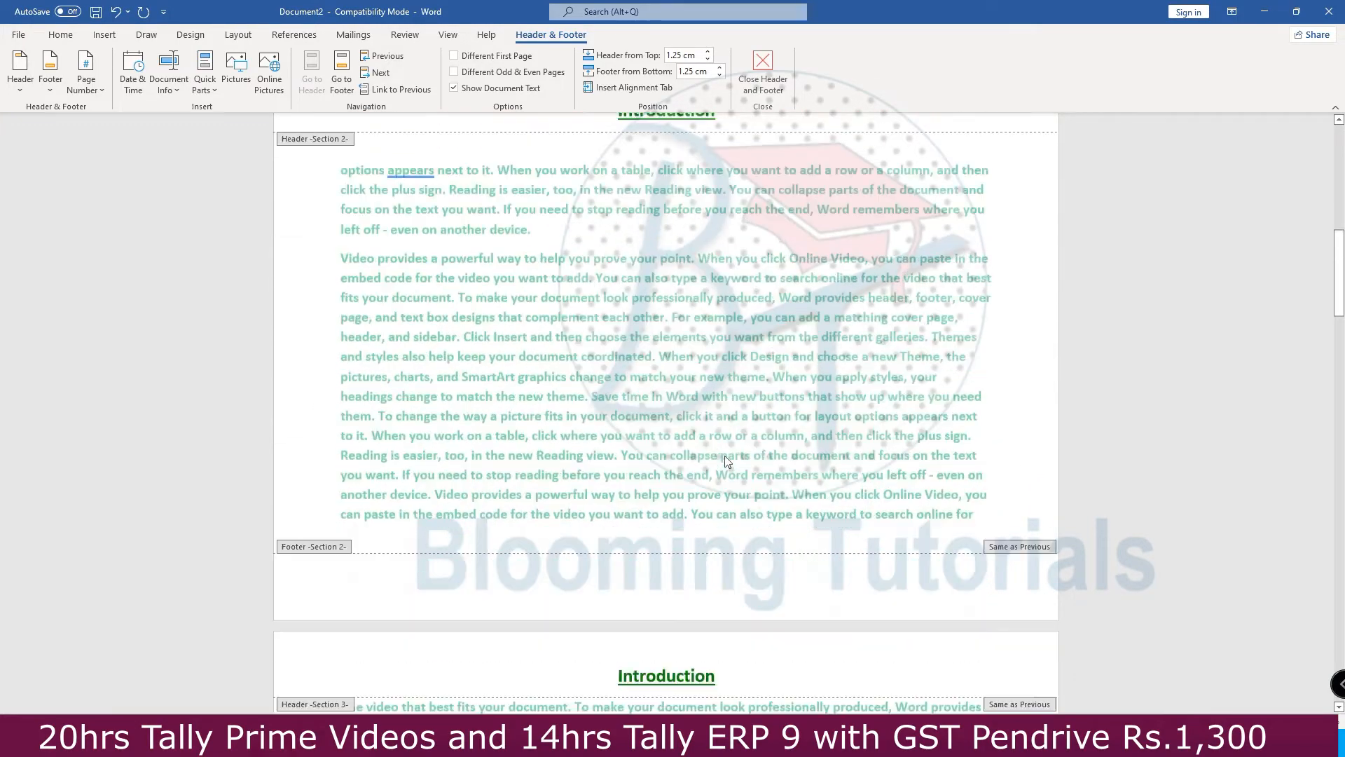
{"action": "left_click", "coordinate": [394, 89]}
{"action": "scroll", "coordinate": [470, 208], "scroll_direction": "down", "scroll_amount": 1}
{"action": "left_click_drag", "start_coordinate": [617, 171], "coordinate": [726, 173]}
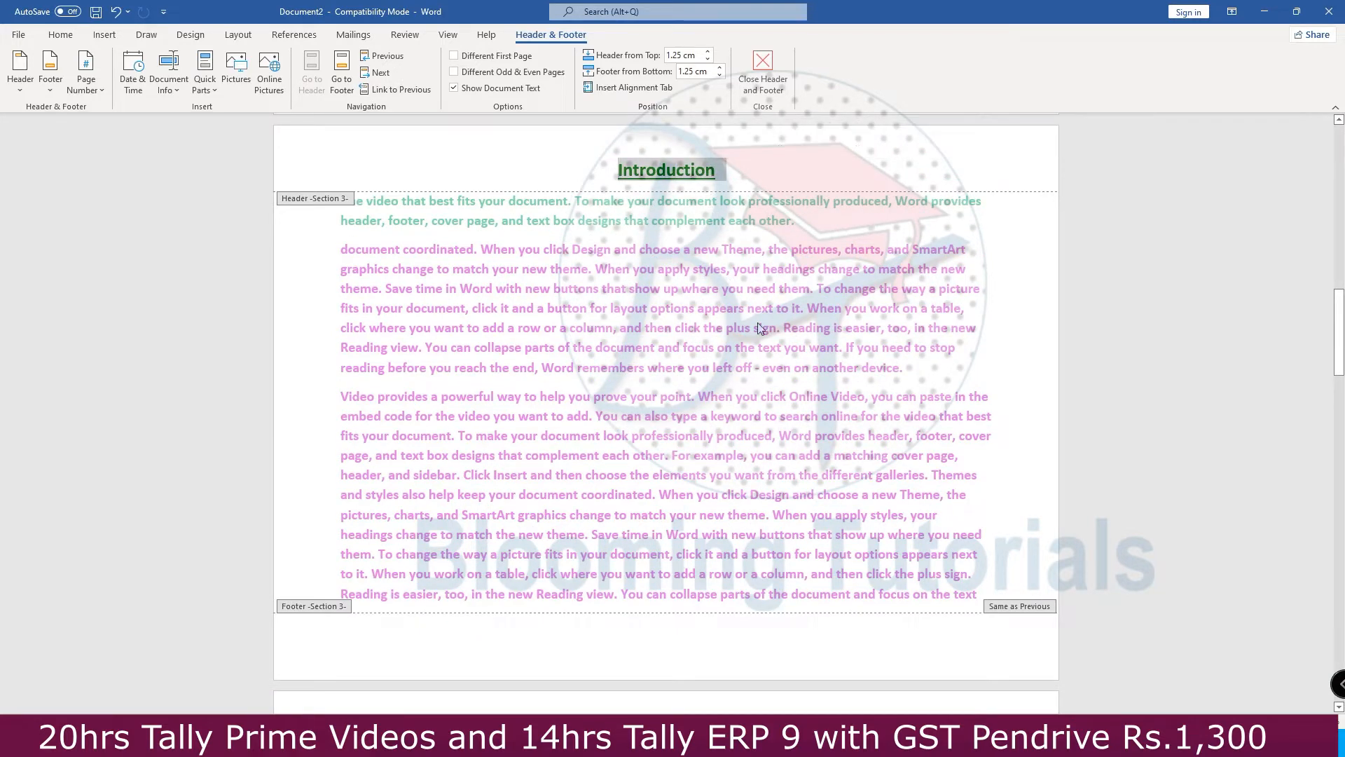
- Unlink the headers of sections 4, 5, 6 and 7 from their previous sections
{"action": "scroll", "coordinate": [745, 346], "scroll_direction": "down", "scroll_amount": 5}
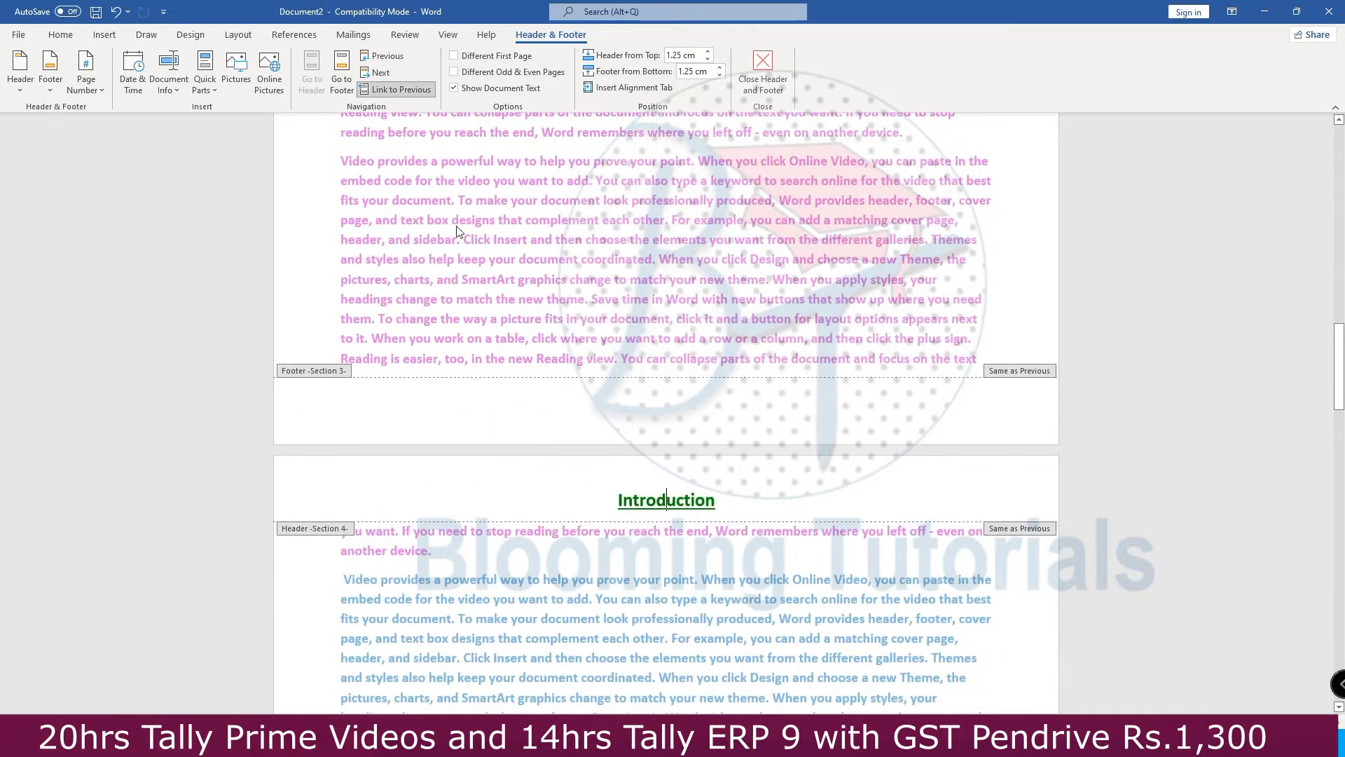
{"action": "scroll", "coordinate": [694, 527], "scroll_direction": "down", "scroll_amount": 15}
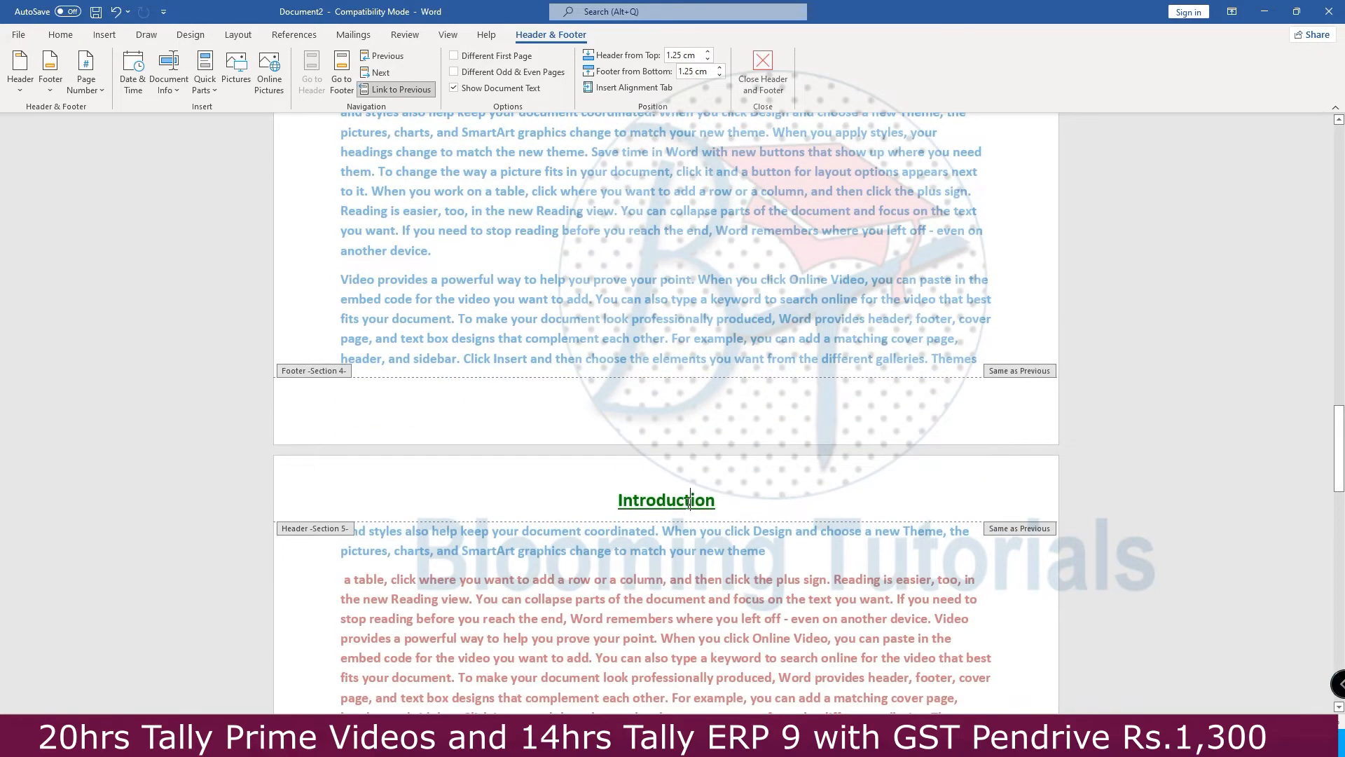
{"action": "scroll", "coordinate": [670, 531], "scroll_direction": "down", "scroll_amount": 15}
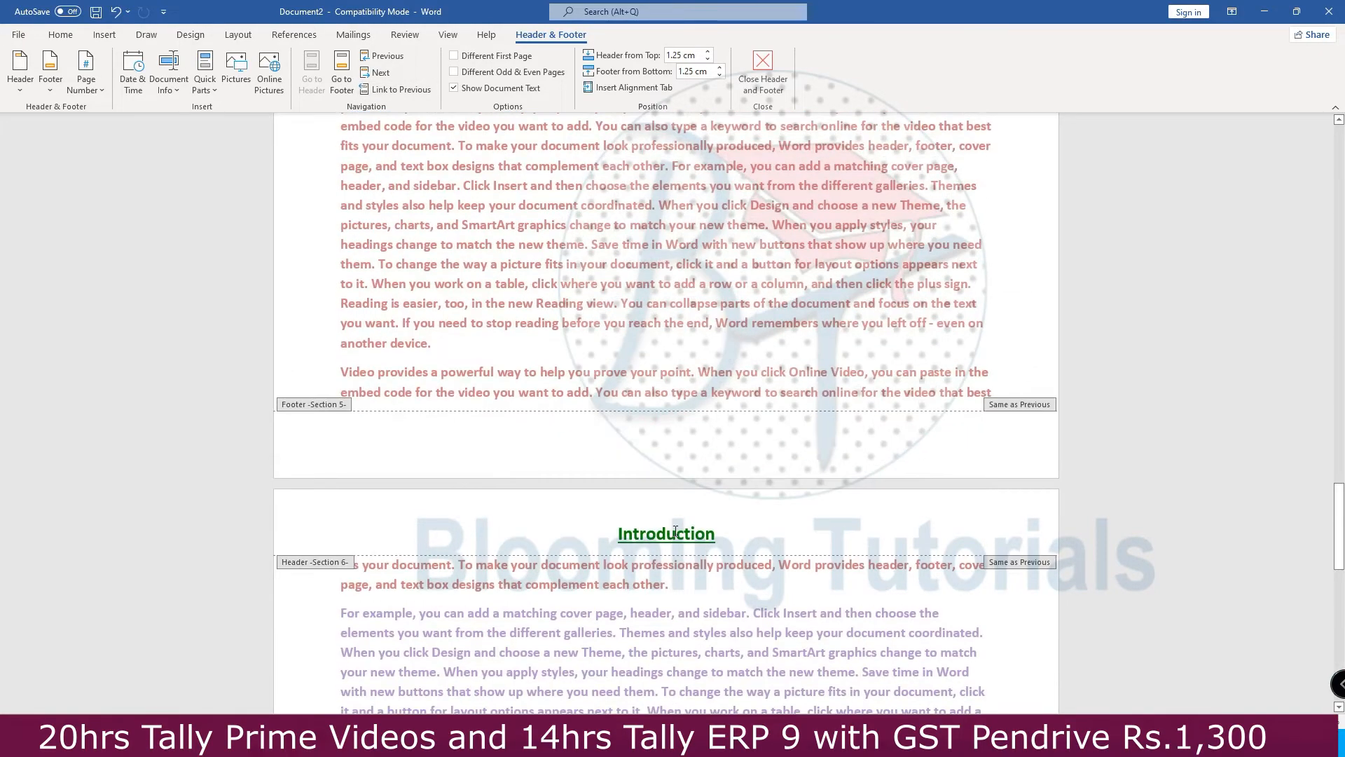
{"action": "scroll", "coordinate": [676, 531], "scroll_direction": "down", "scroll_amount": 15}
{"action": "left_click", "coordinate": [690, 522]}
{"action": "left_click", "coordinate": [416, 92]}
{"action": "scroll", "coordinate": [580, 385], "scroll_direction": "down", "scroll_amount": 5}
- Replace the header text of section 3 with "Project 1"
{"action": "scroll", "coordinate": [595, 386], "scroll_direction": "up", "scroll_amount": 16}
{"action": "scroll", "coordinate": [596, 383], "scroll_direction": "up", "scroll_amount": 20}
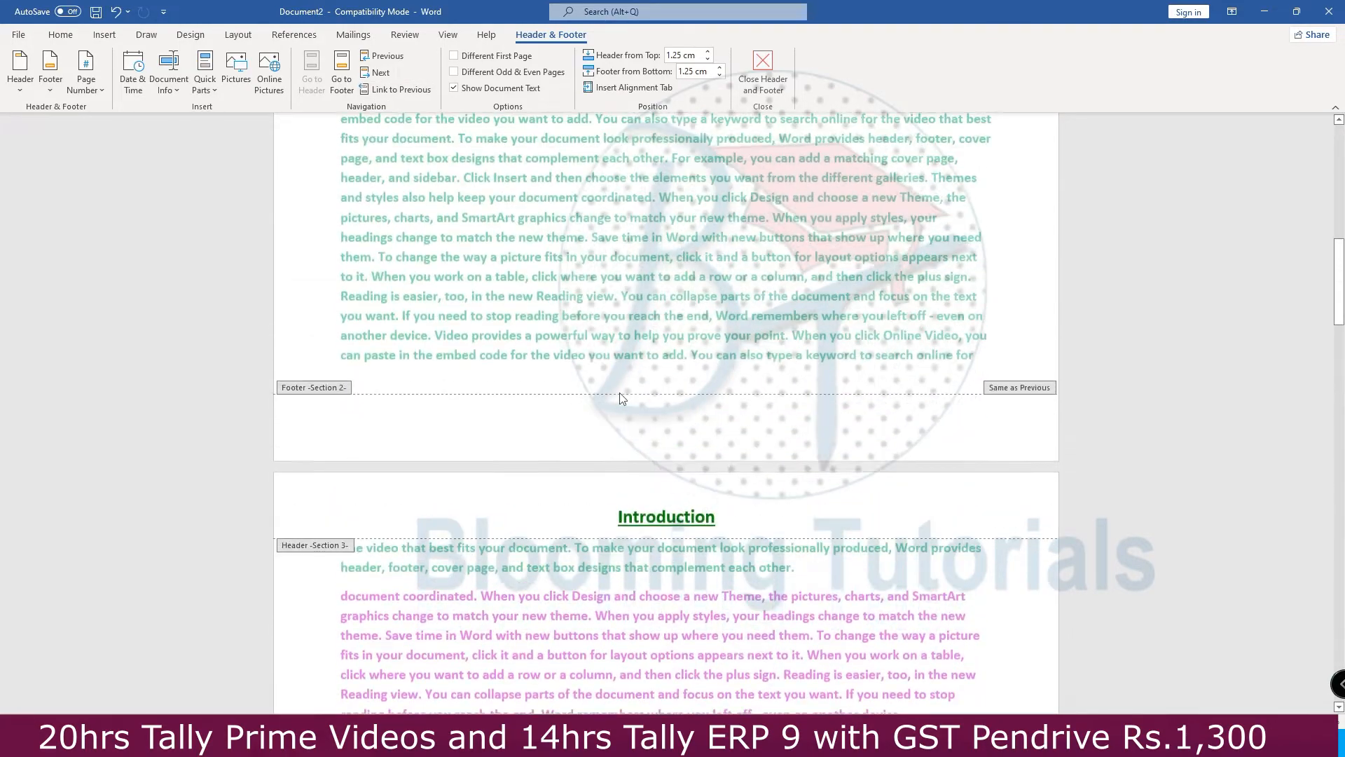
{"action": "scroll", "coordinate": [620, 396], "scroll_direction": "up", "scroll_amount": 15}
{"action": "scroll", "coordinate": [648, 419], "scroll_direction": "up", "scroll_amount": 6}
{"action": "scroll", "coordinate": [643, 491], "scroll_direction": "down", "scroll_amount": 10}
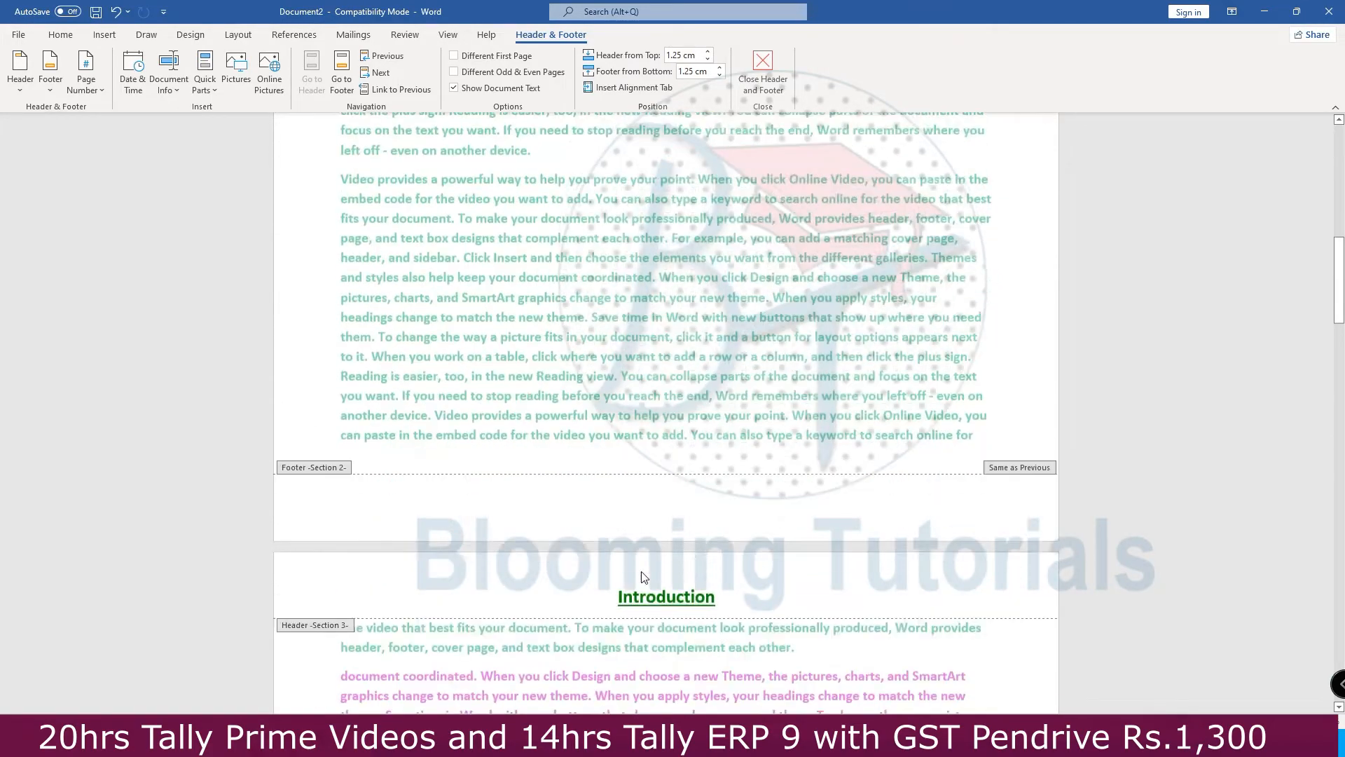
{"action": "scroll", "coordinate": [643, 576], "scroll_direction": "down", "scroll_amount": 2}
{"action": "left_click_drag", "start_coordinate": [621, 527], "coordinate": [718, 533]}
{"action": "type", "text": "Proje"}
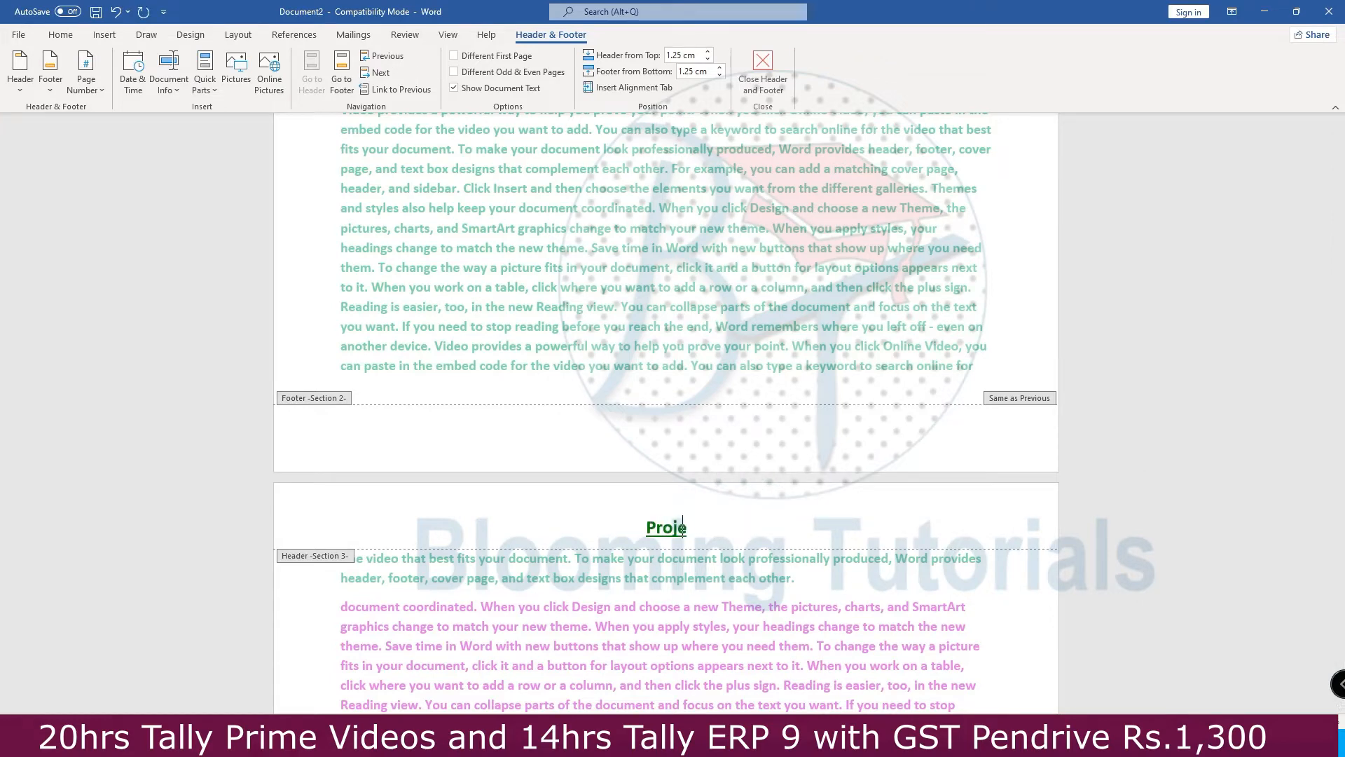
{"action": "type", "text": "ct 1"}
- Change the header text of section 4 to "Project 2" and of section 5 to "Project 3"
{"action": "scroll", "coordinate": [627, 480], "scroll_direction": "down", "scroll_amount": 10}
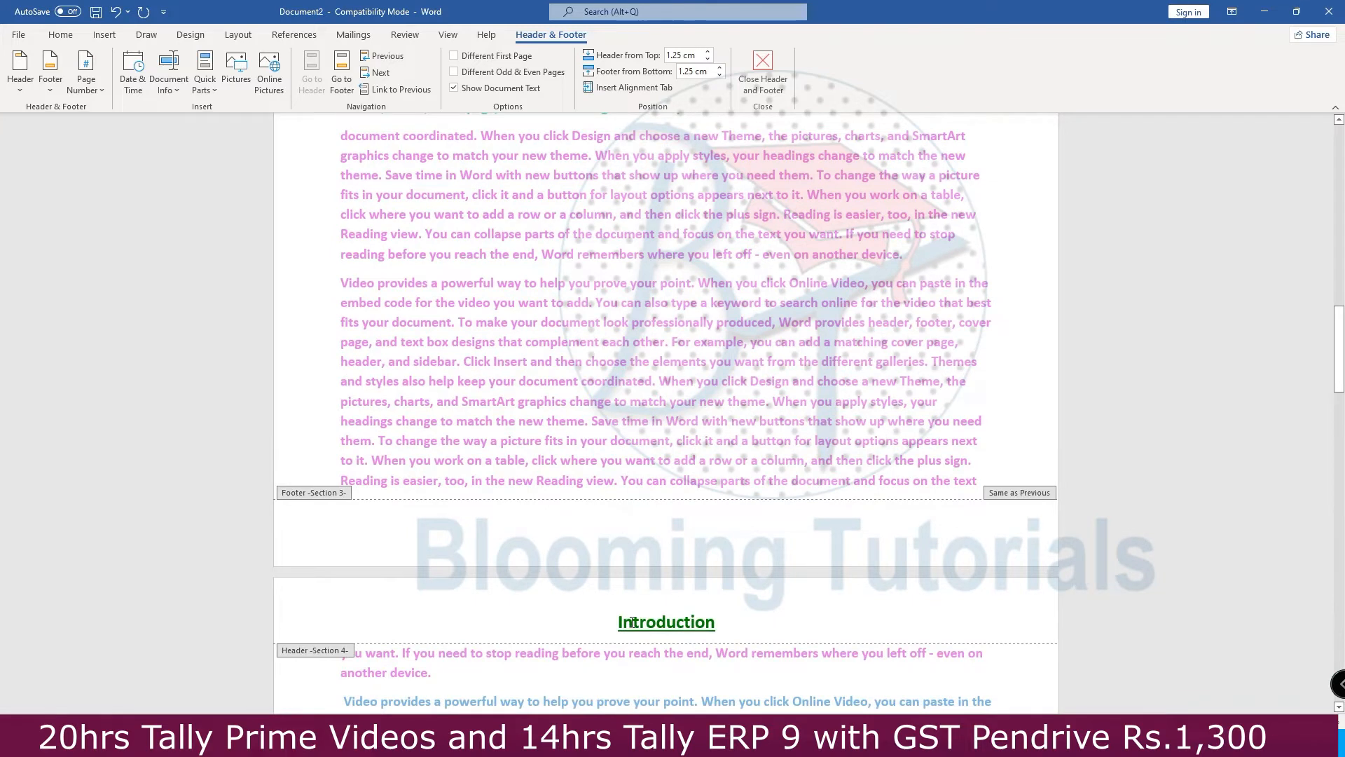
{"action": "left_click_drag", "start_coordinate": [619, 626], "coordinate": [726, 624]}
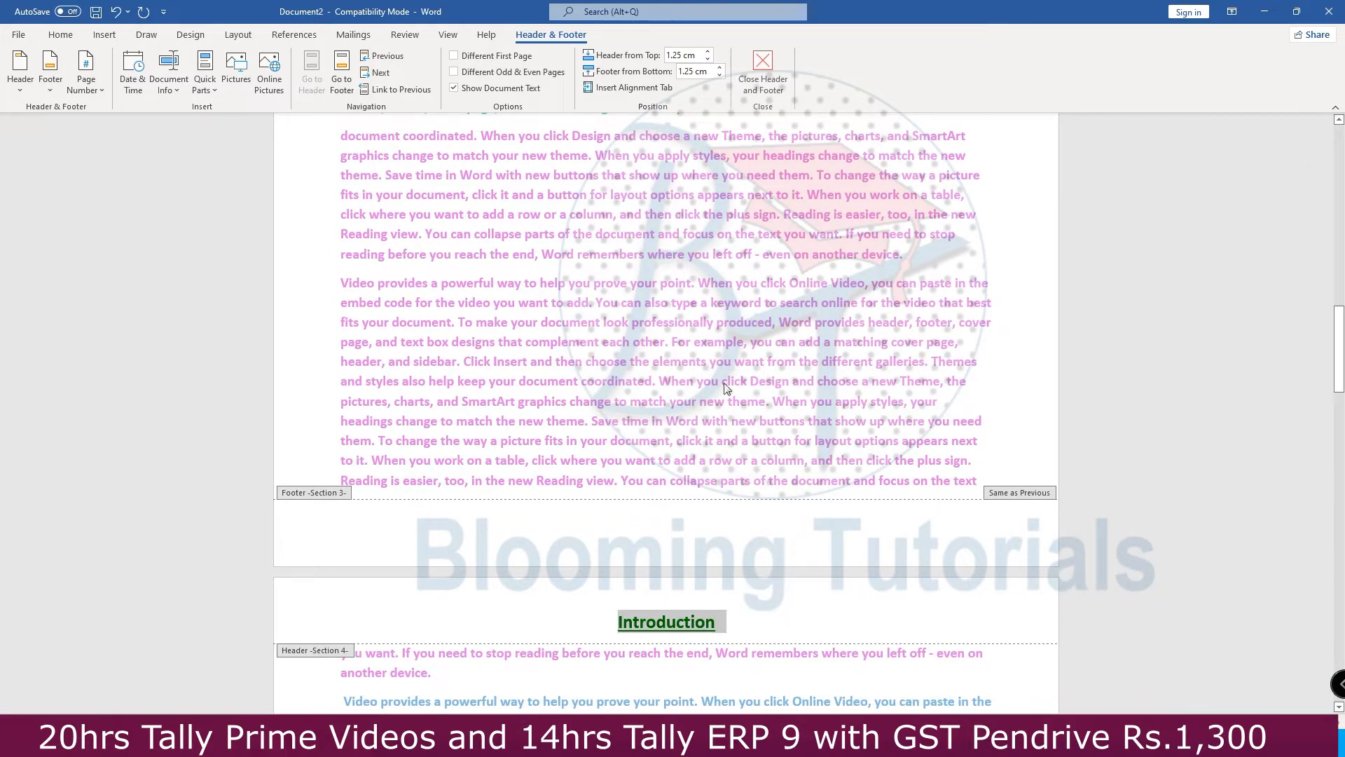
{"action": "type", "text": "Project 2"}
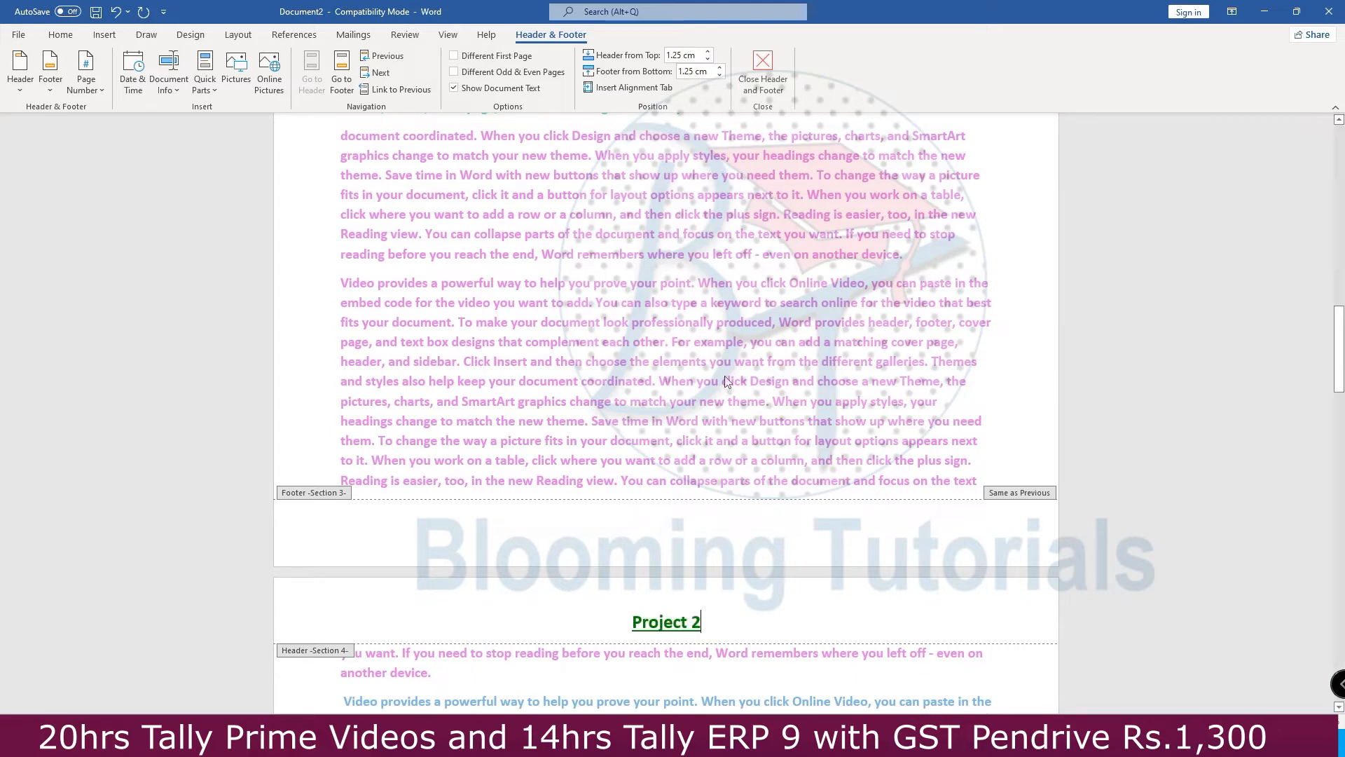
{"action": "scroll", "coordinate": [725, 381], "scroll_direction": "down", "scroll_amount": 10}
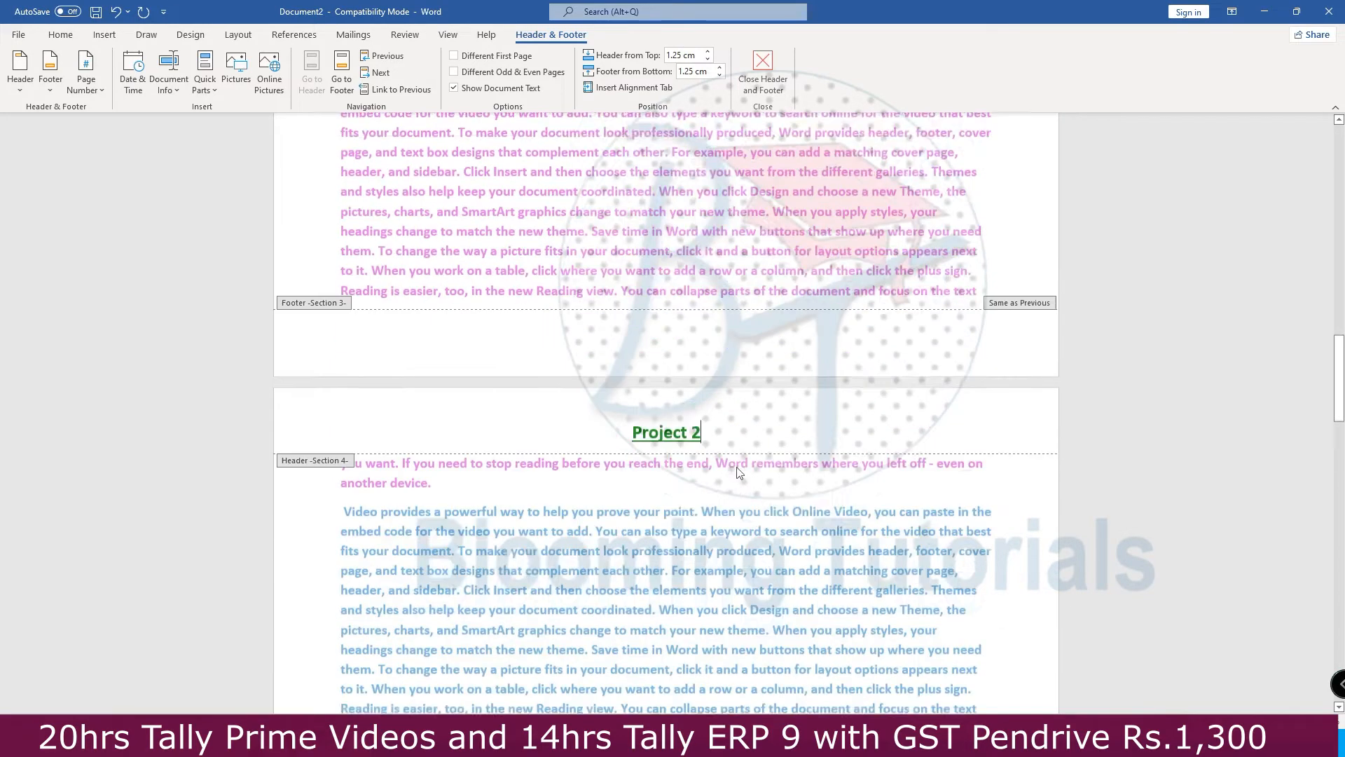
{"action": "left_click_drag", "start_coordinate": [620, 554], "coordinate": [726, 553]}
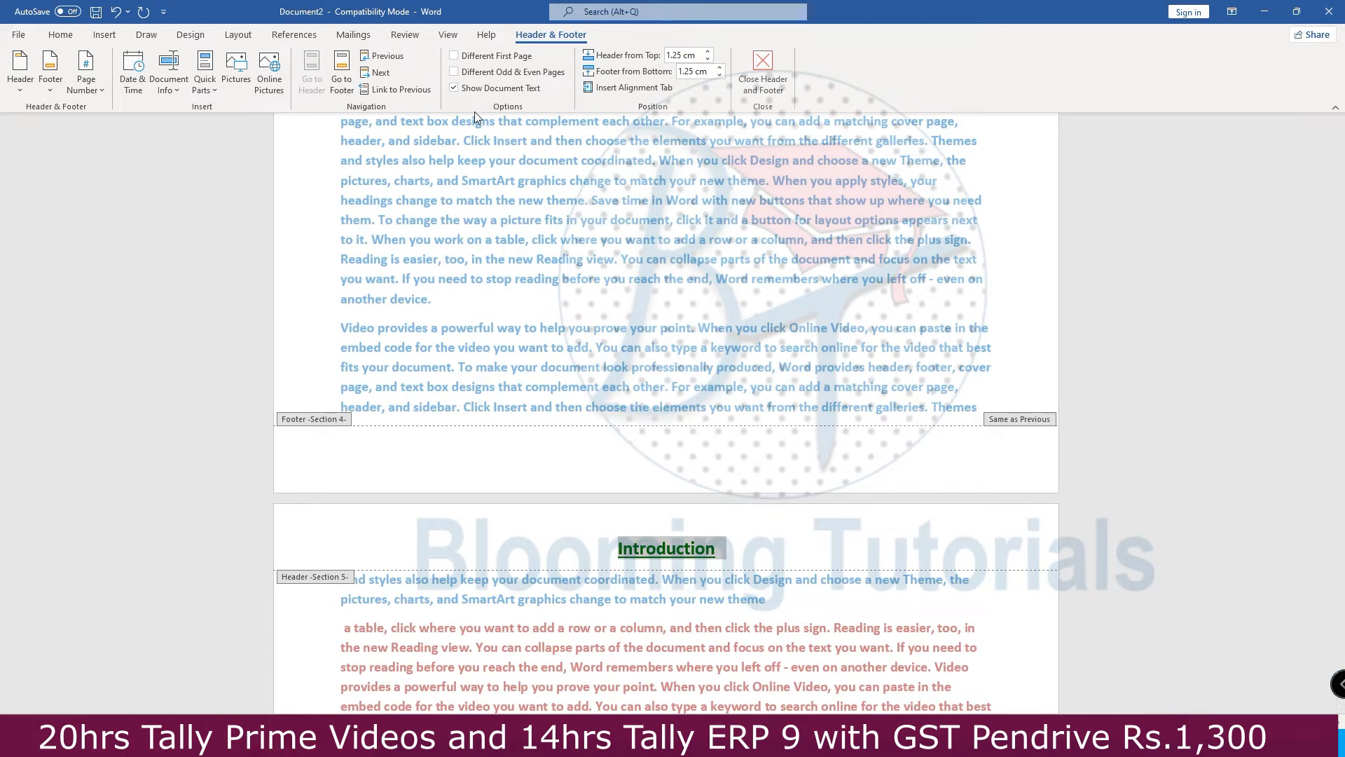
{"action": "type", "text": "Project 3"}
- Change the header text of section 6 to "Project 4" and of section 7 to "Conclusion"
{"action": "scroll", "coordinate": [474, 119], "scroll_direction": "down", "scroll_amount": 10}
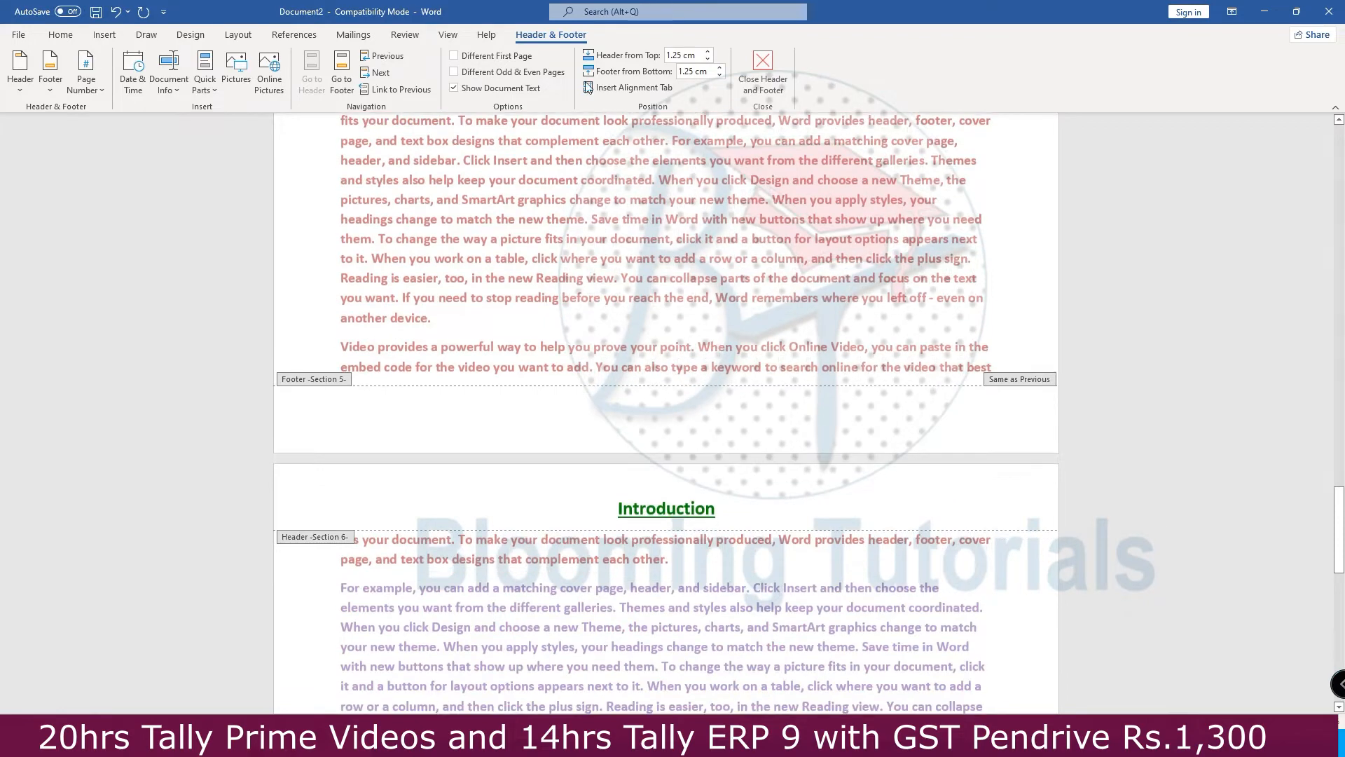
{"action": "left_click_drag", "start_coordinate": [621, 510], "coordinate": [711, 511]}
{"action": "type", "text": "Pro"}
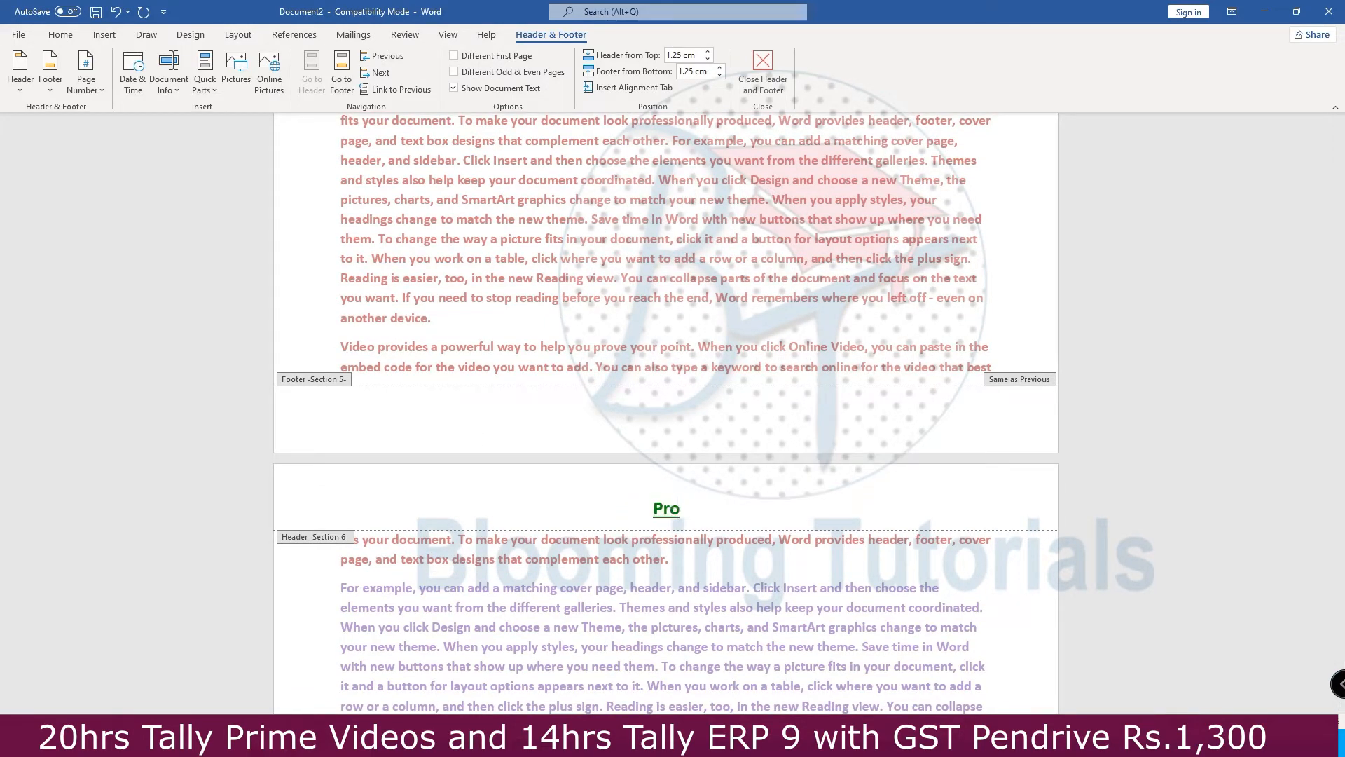
{"action": "type", "text": "ject 4"}
{"action": "scroll", "coordinate": [641, 387], "scroll_direction": "down", "scroll_amount": 15}
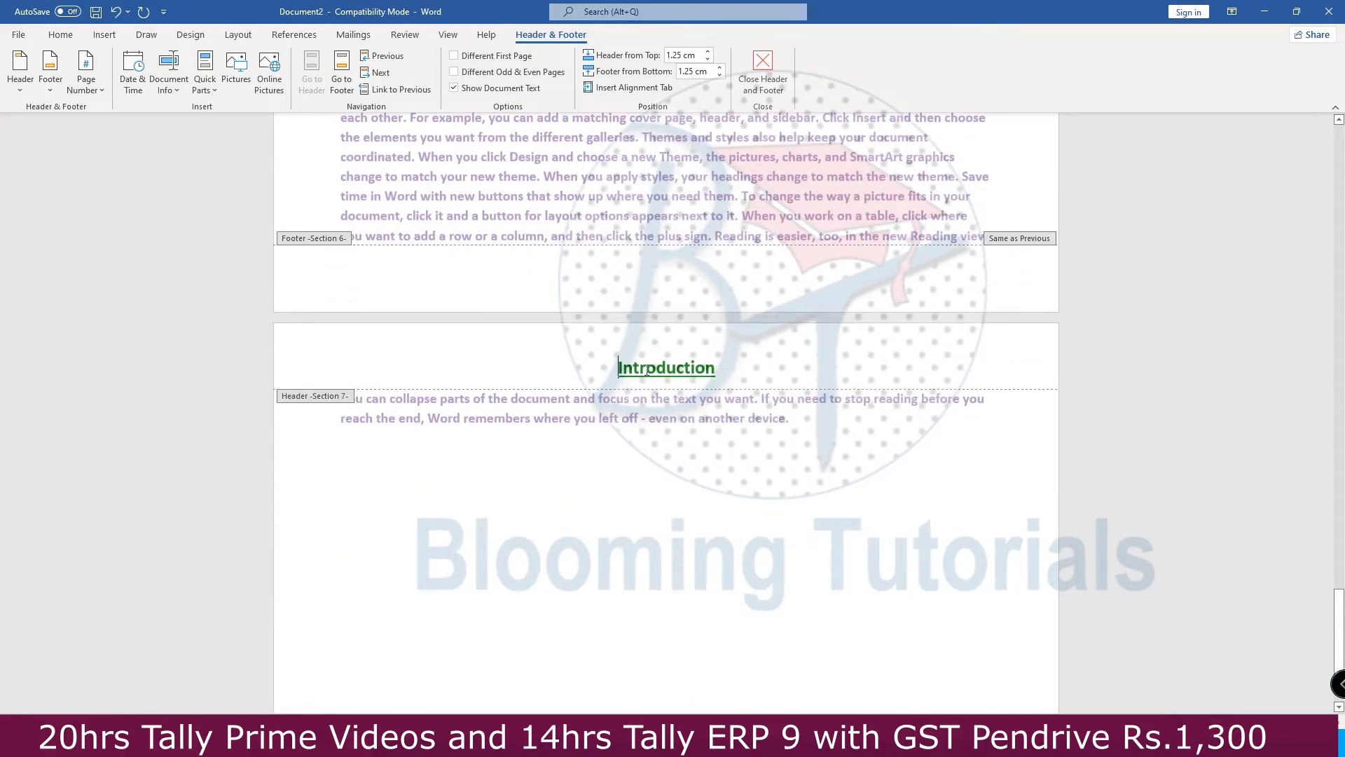
{"action": "double_click", "coordinate": [646, 370]}
{"action": "type", "text": "Conclu"}
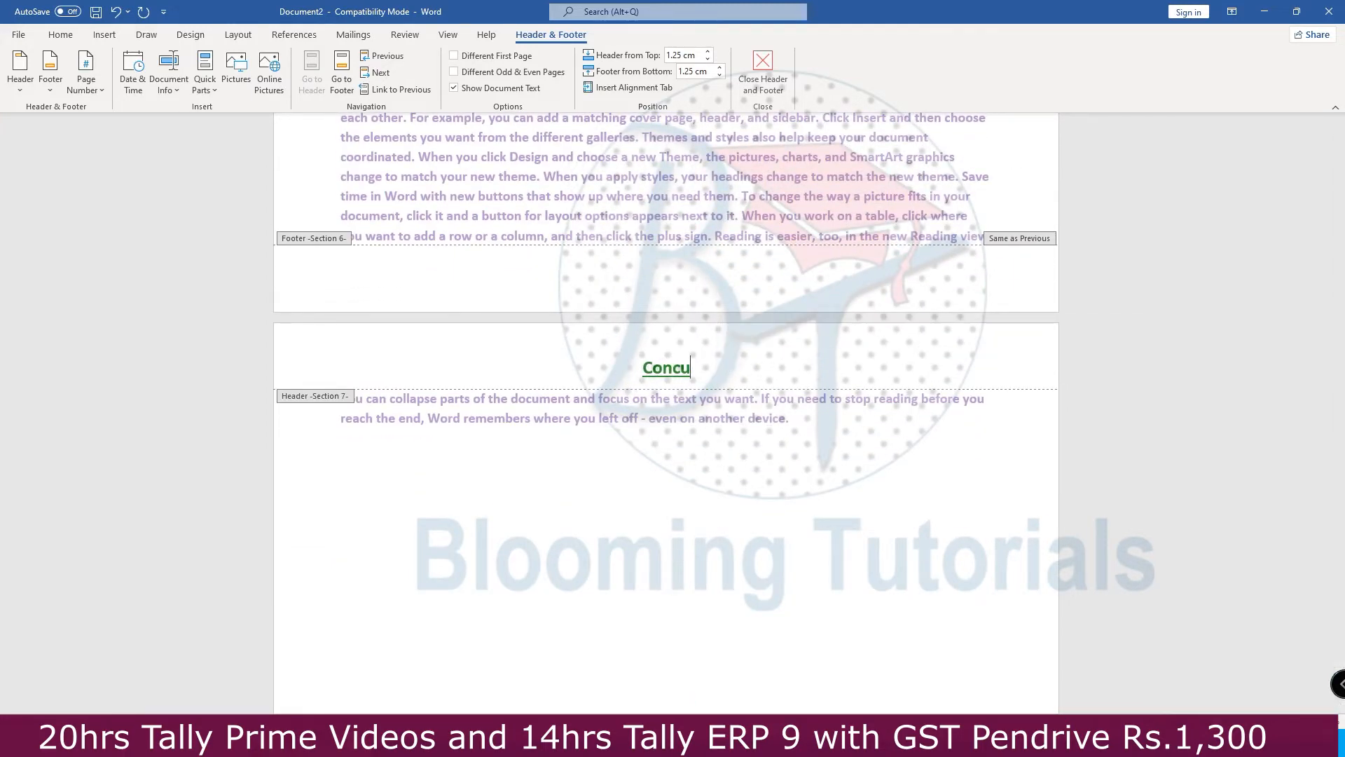
{"action": "type", "text": "sion"}
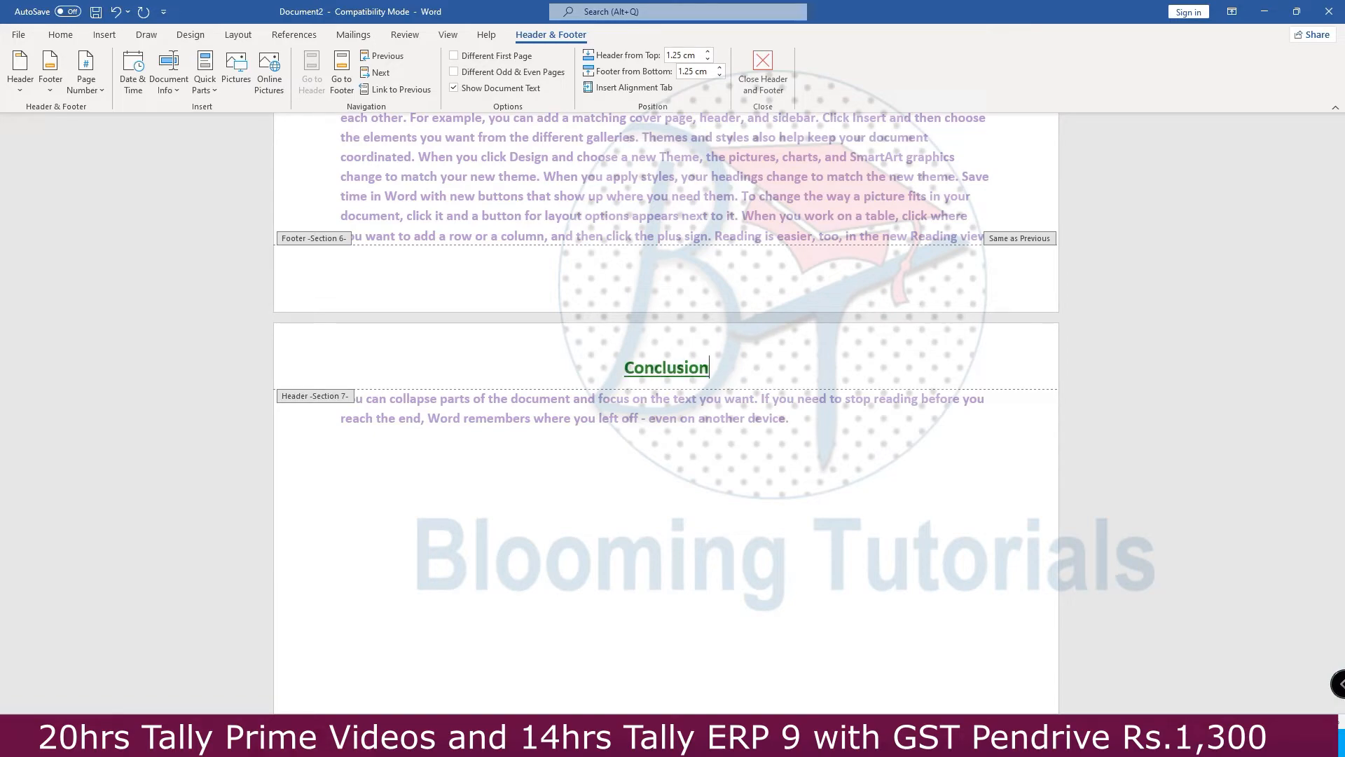
- Close header and footer editing and review the section headers in the document
{"action": "scroll", "coordinate": [887, 311], "scroll_direction": "up", "scroll_amount": 3}
{"action": "scroll", "coordinate": [887, 311], "scroll_direction": "up", "scroll_amount": 5}
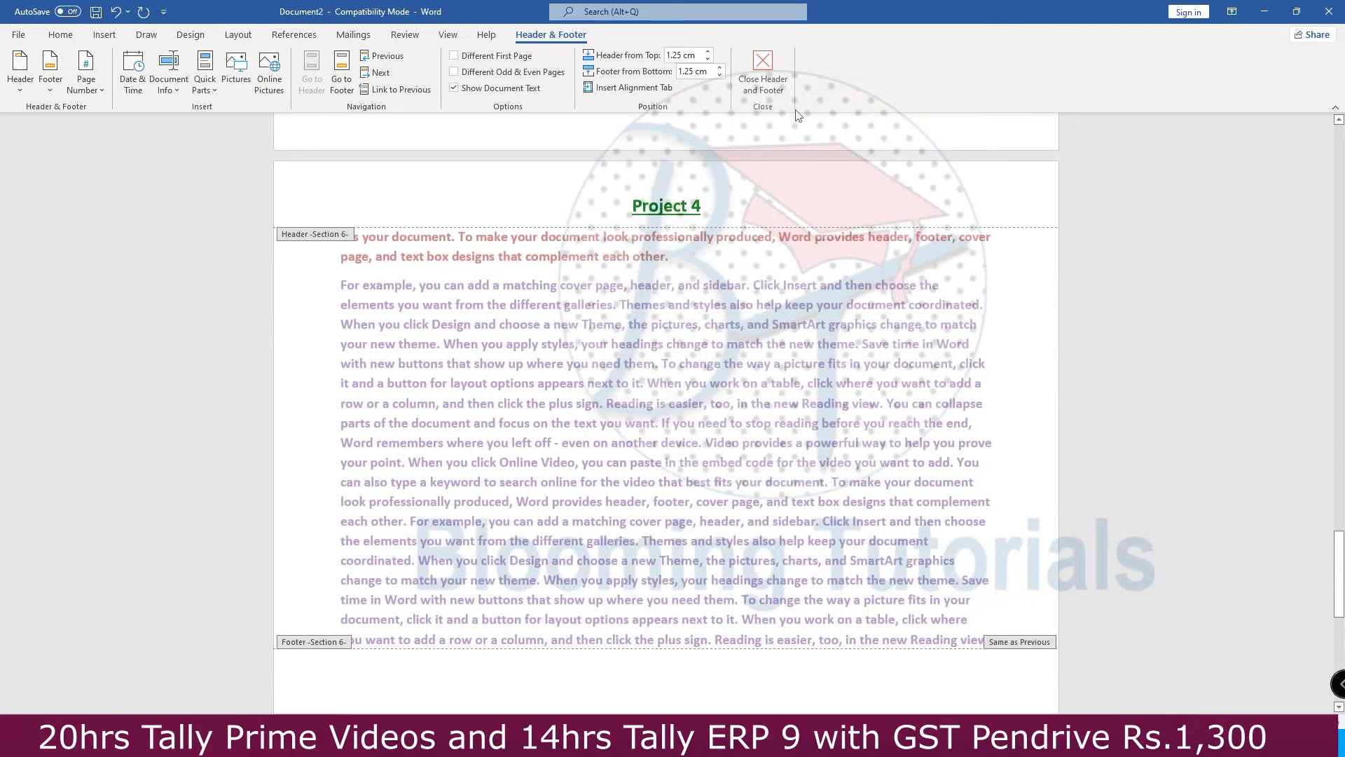
{"action": "left_click", "coordinate": [763, 70]}
{"action": "scroll", "coordinate": [868, 337], "scroll_direction": "up", "scroll_amount": 5}
{"action": "scroll", "coordinate": [868, 337], "scroll_direction": "up", "scroll_amount": 20}
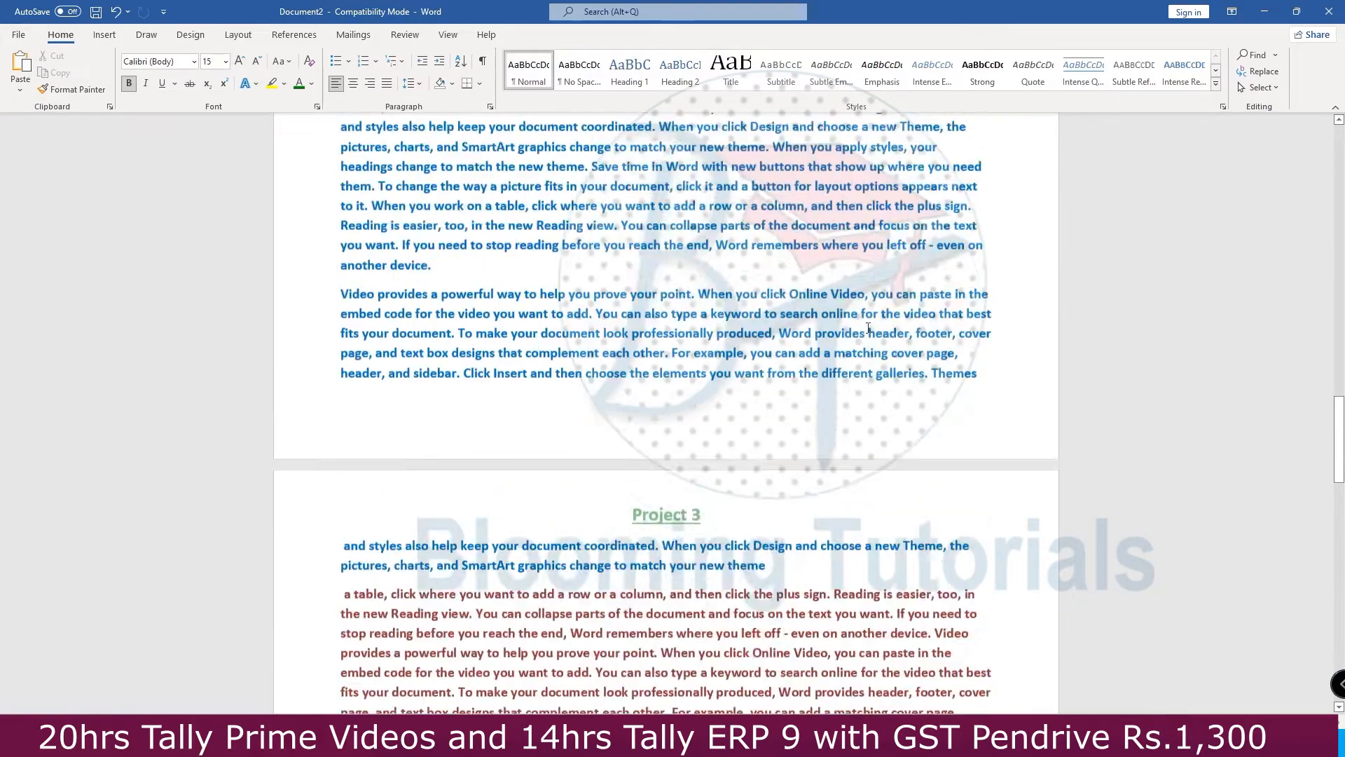
- Check the header of every section from the start of the document through the Conclusion page
{"action": "scroll", "coordinate": [865, 322], "scroll_direction": "up", "scroll_amount": 12}
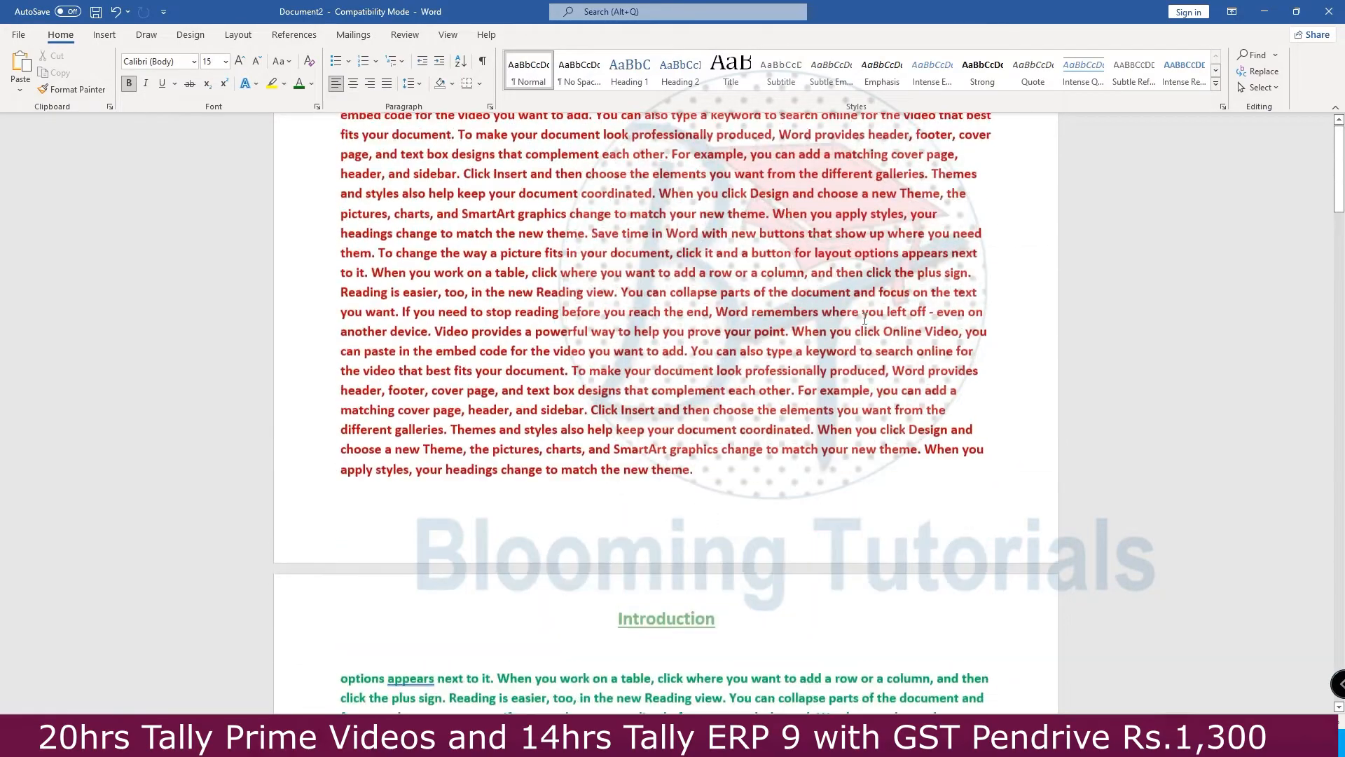
{"action": "scroll", "coordinate": [690, 205], "scroll_direction": "down", "scroll_amount": 12}
{"action": "scroll", "coordinate": [698, 357], "scroll_direction": "down", "scroll_amount": 20}
{"action": "scroll", "coordinate": [698, 479], "scroll_direction": "down", "scroll_amount": 20}
{"action": "scroll", "coordinate": [697, 471], "scroll_direction": "down", "scroll_amount": 5}
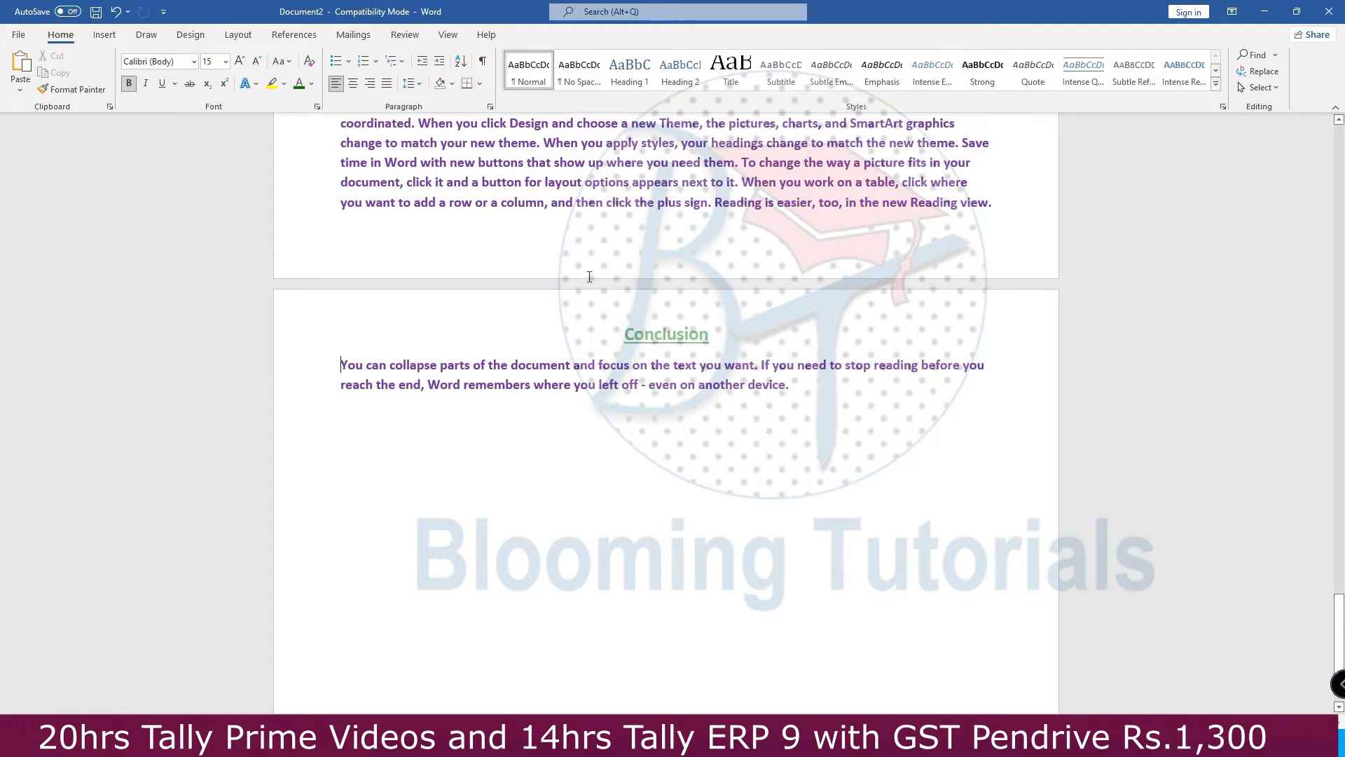
- Replace the plain Introduction header of section 2 with the built-in Banded header design
{"action": "left_click_drag", "start_coordinate": [1338, 620], "coordinate": [1308, 195]}
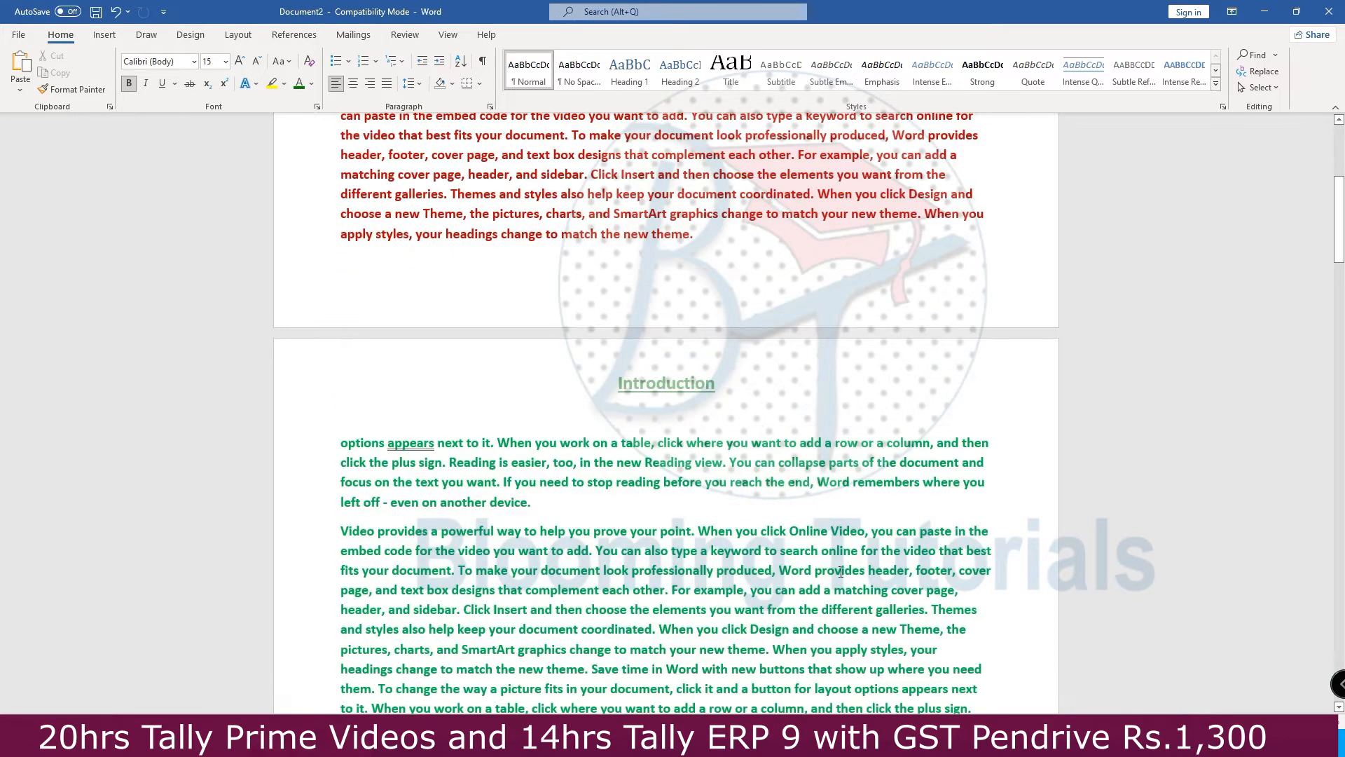
{"action": "double_click", "coordinate": [664, 389]}
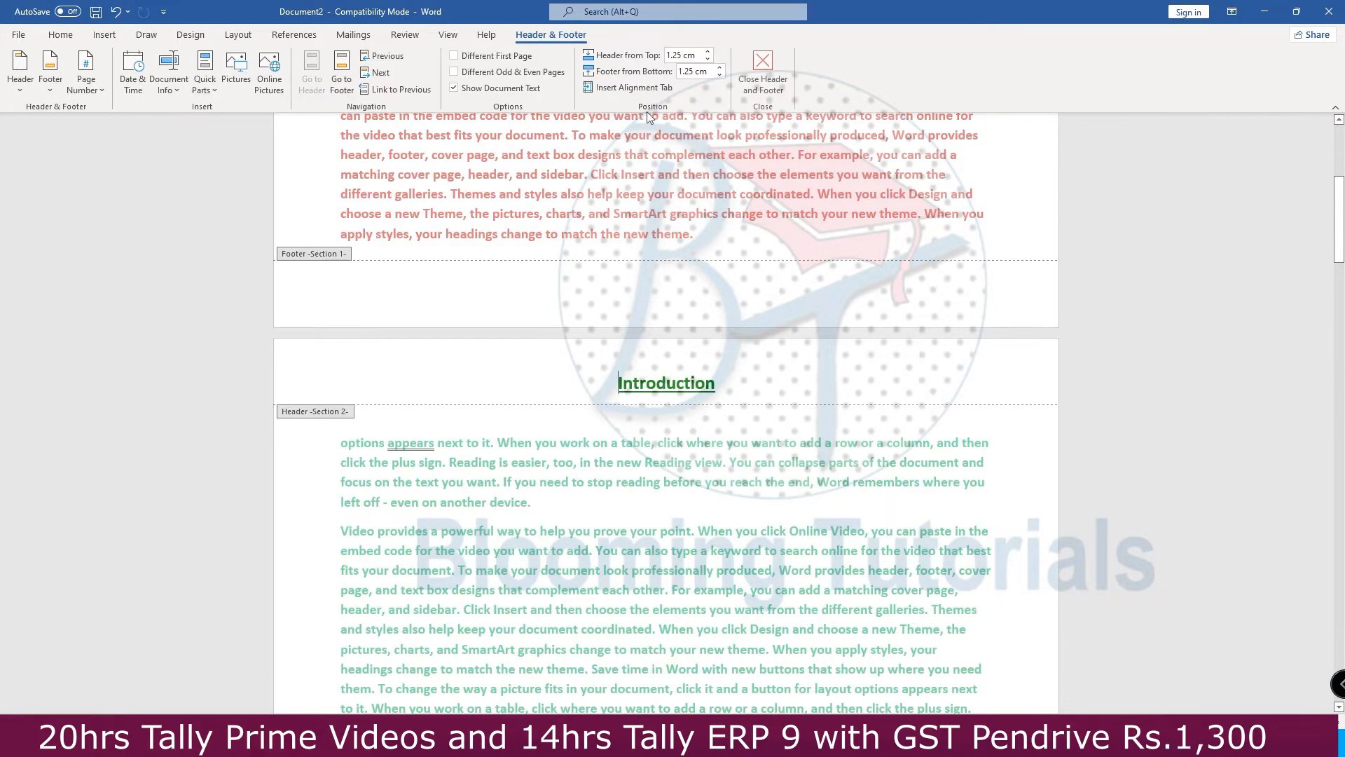
{"action": "left_click", "coordinate": [21, 69]}
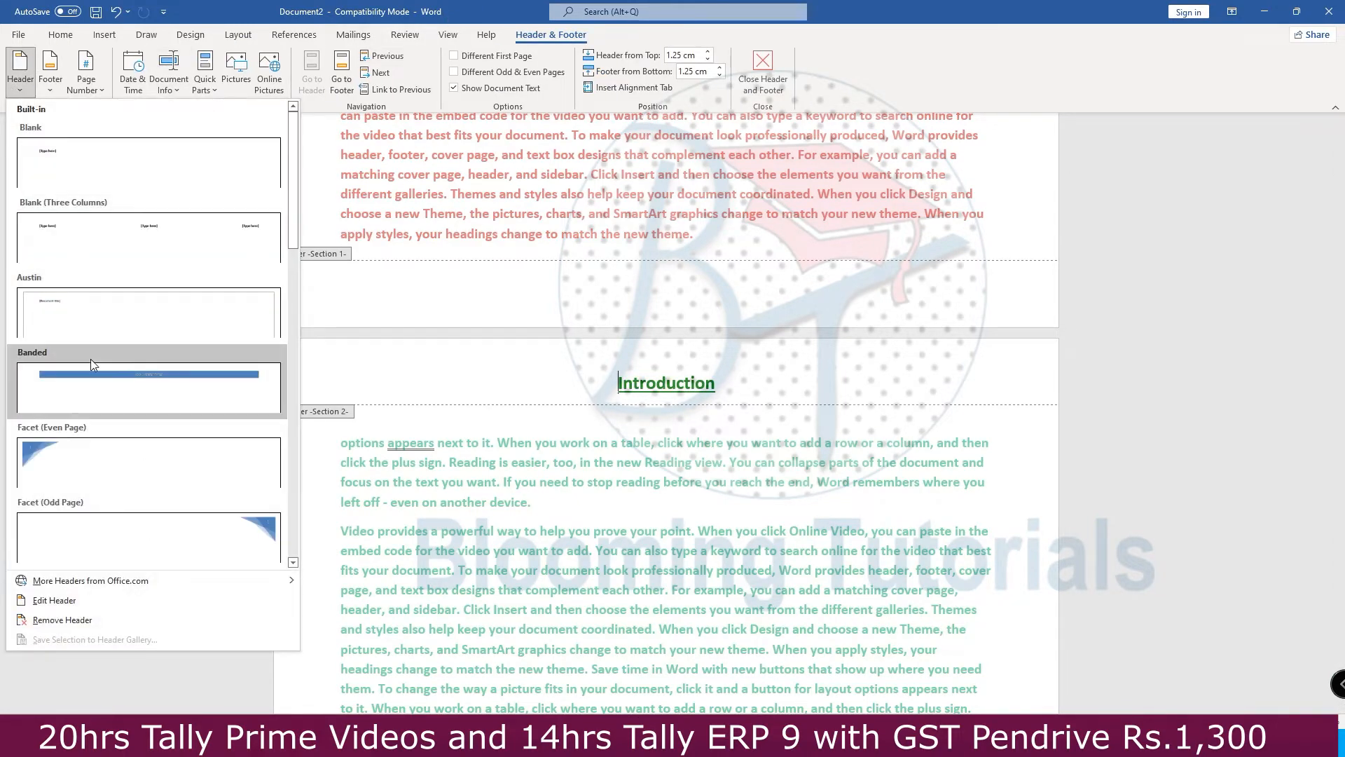
{"action": "left_click", "coordinate": [92, 364]}
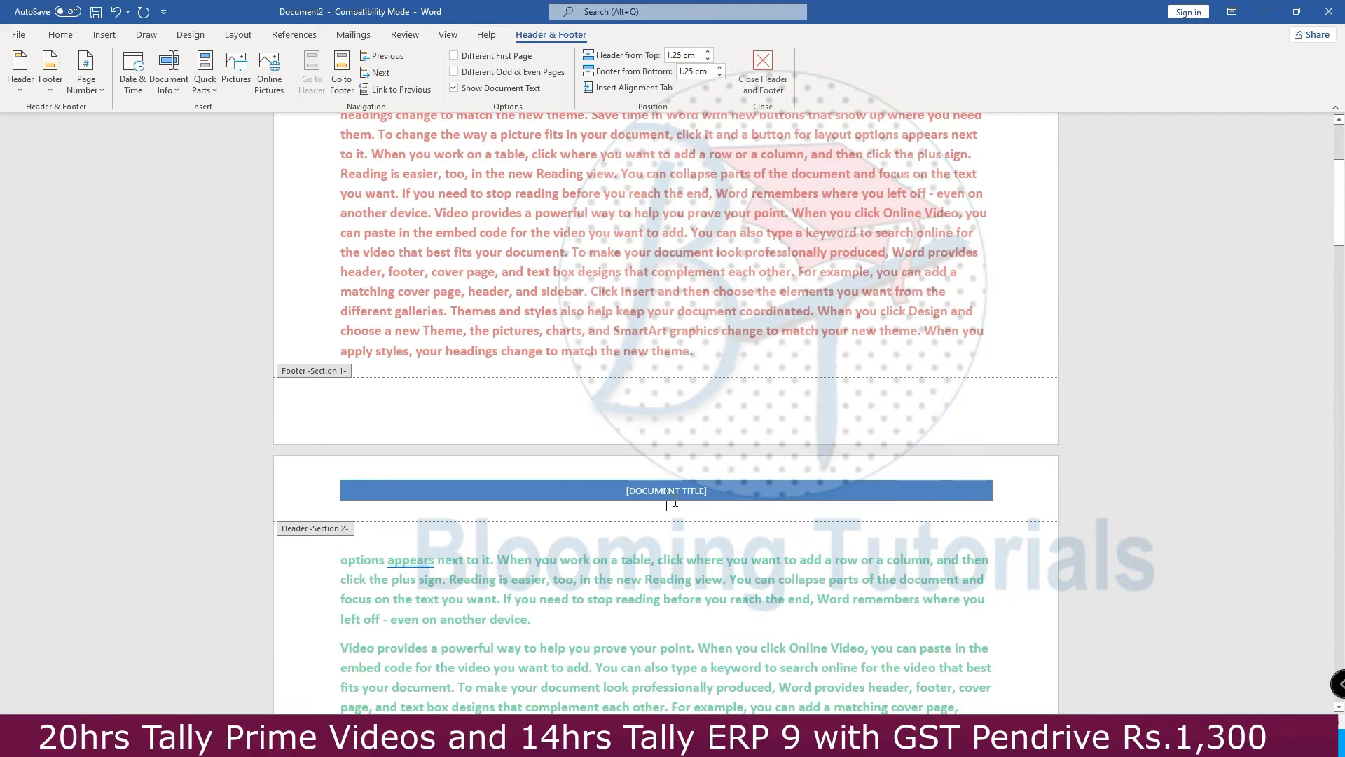
- Set the document title in section 2's banded header to "INTRODUCTION"
{"action": "left_click", "coordinate": [701, 490]}
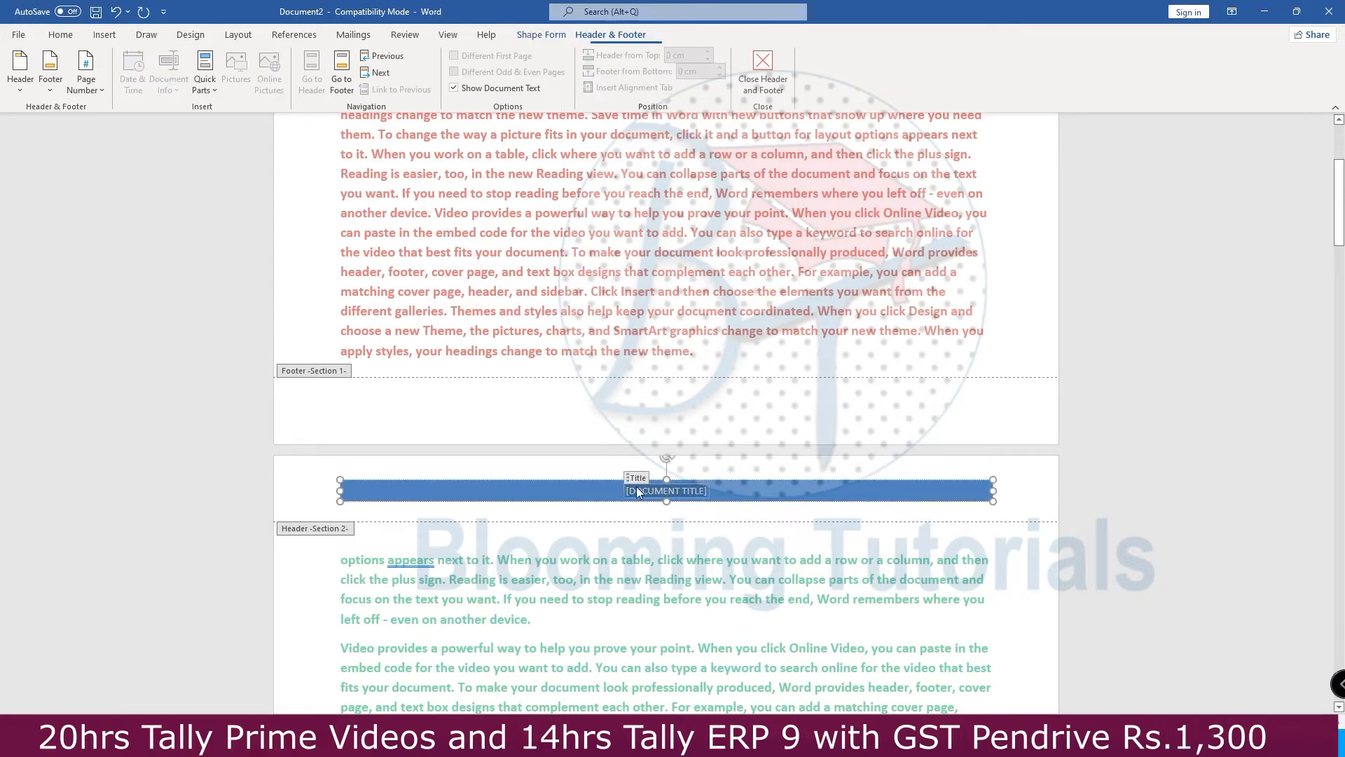
{"action": "type", "text": "INTRODCTION"}
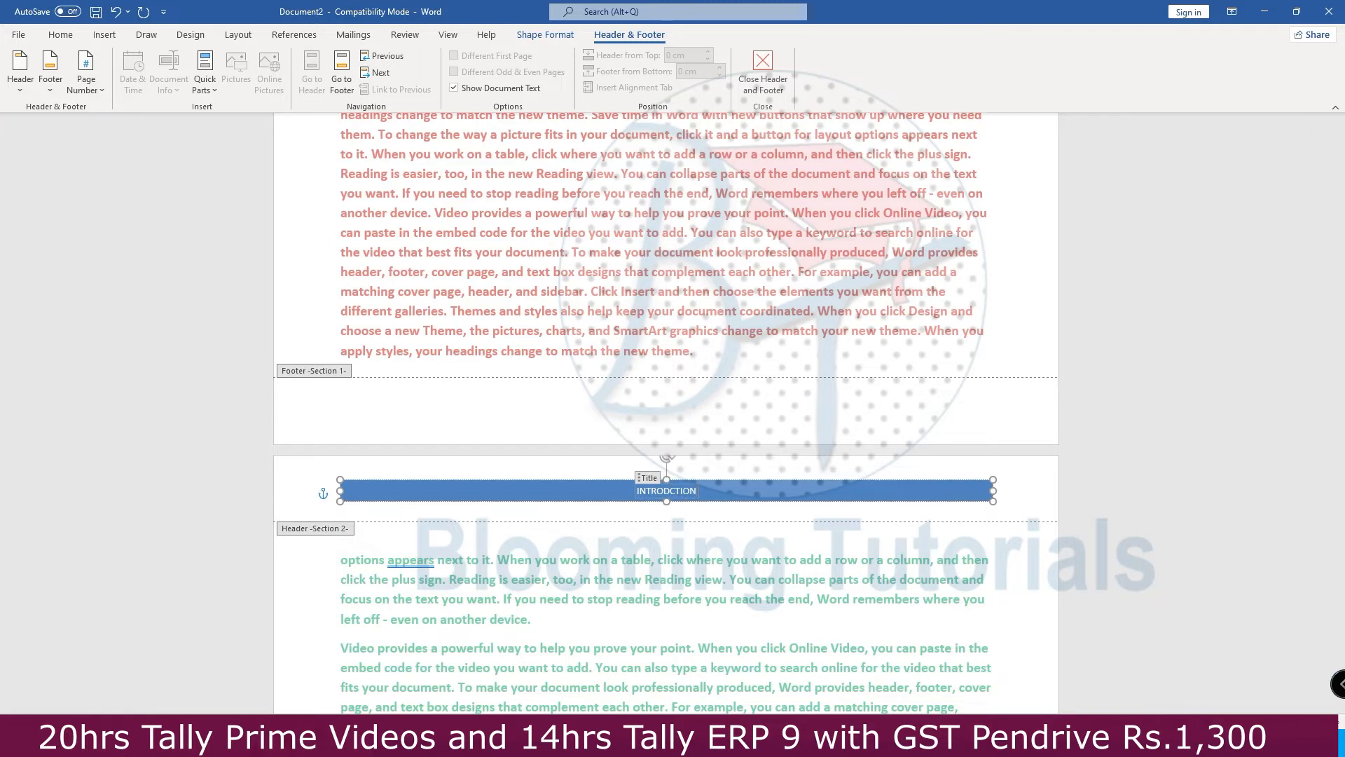
{"action": "left_click", "coordinate": [662, 490]}
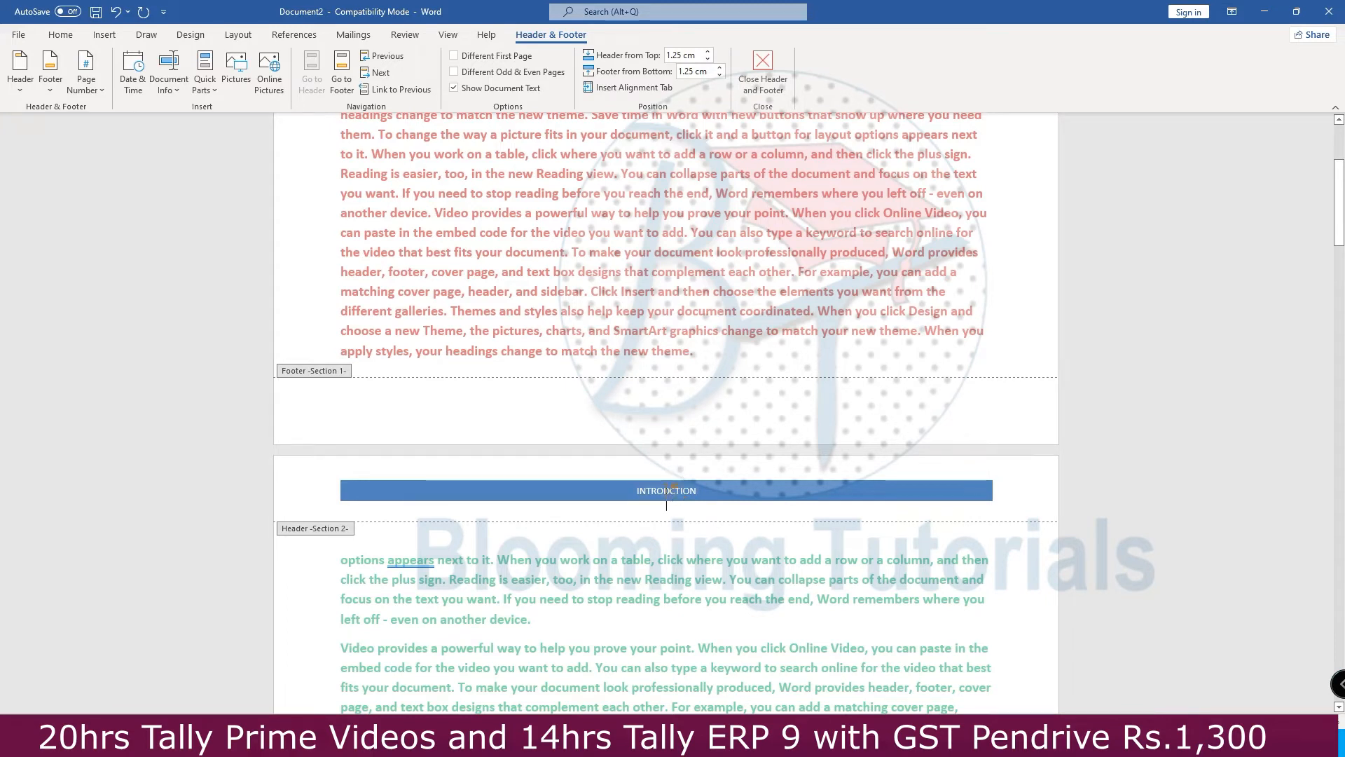
{"action": "left_click", "coordinate": [707, 499]}
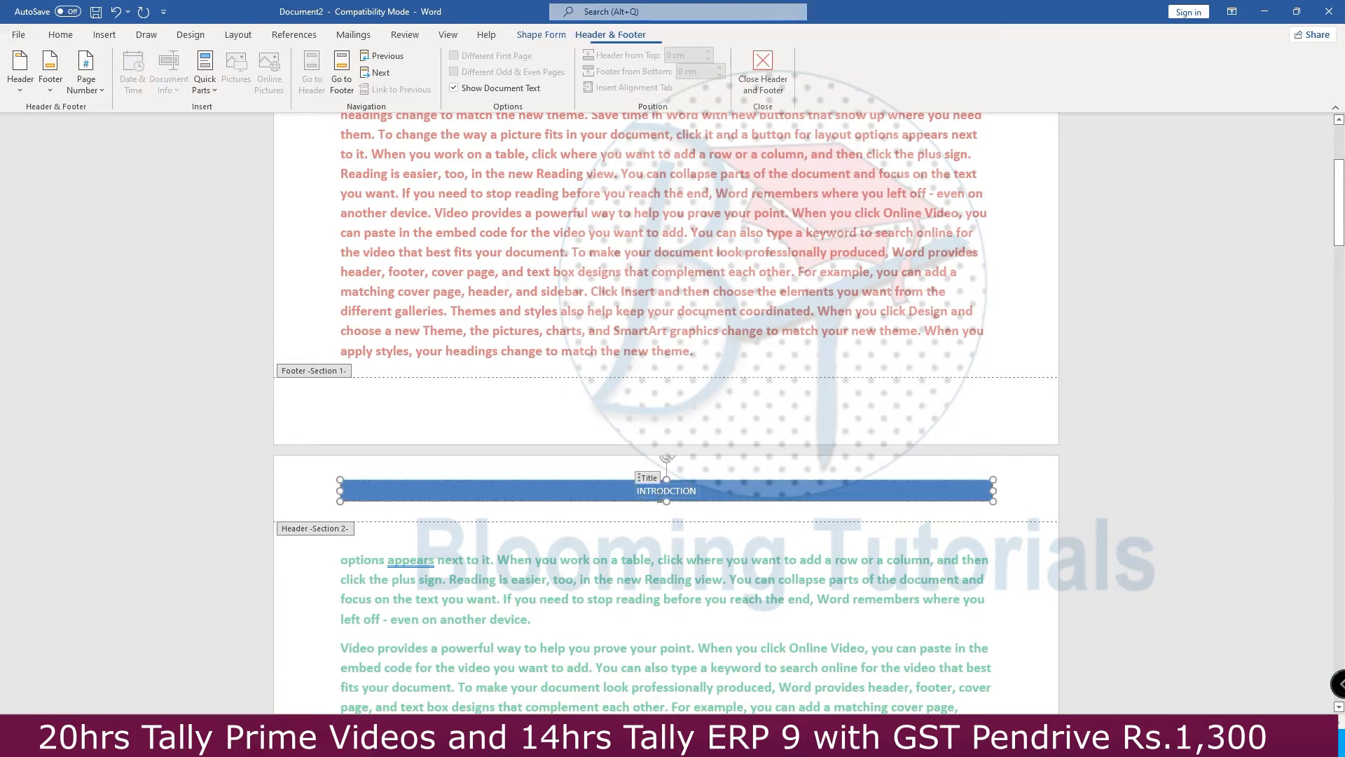
{"action": "left_click", "coordinate": [718, 552]}
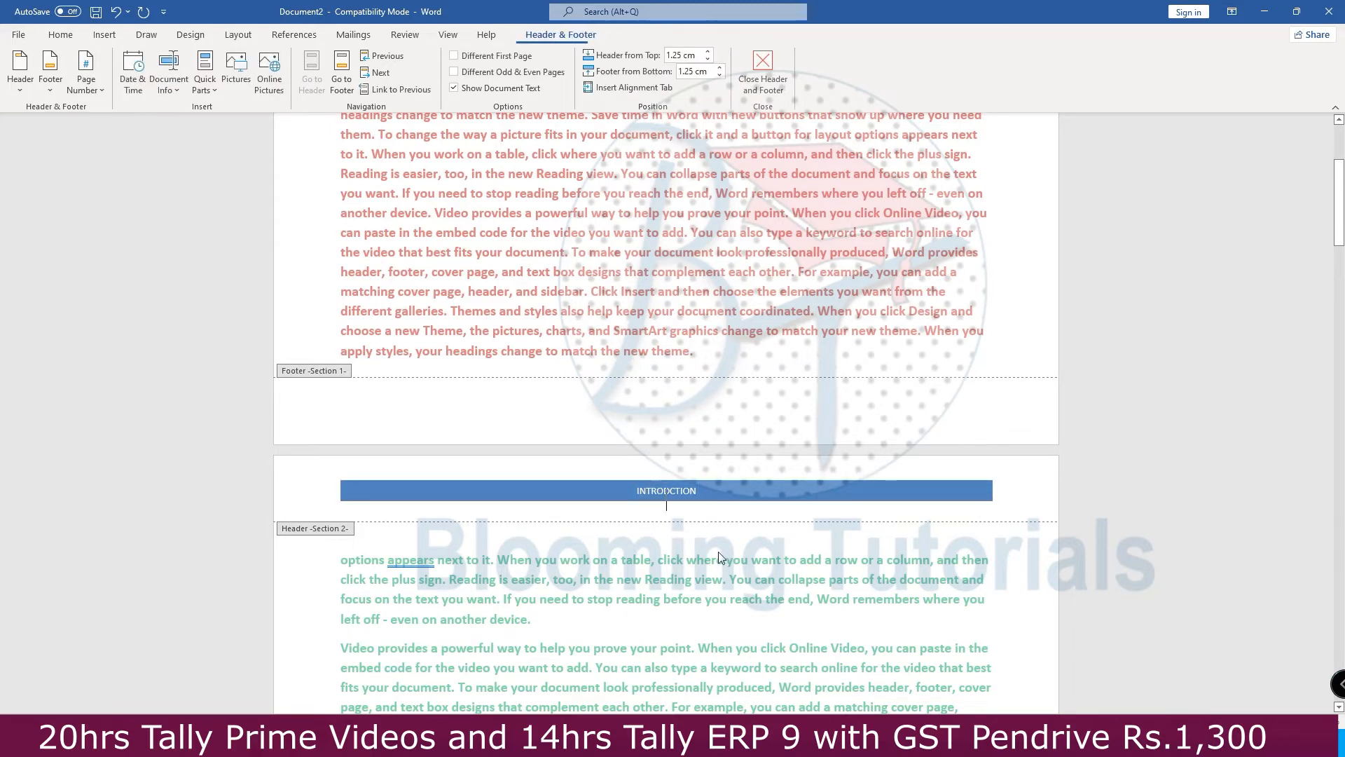
{"action": "left_click", "coordinate": [667, 496]}
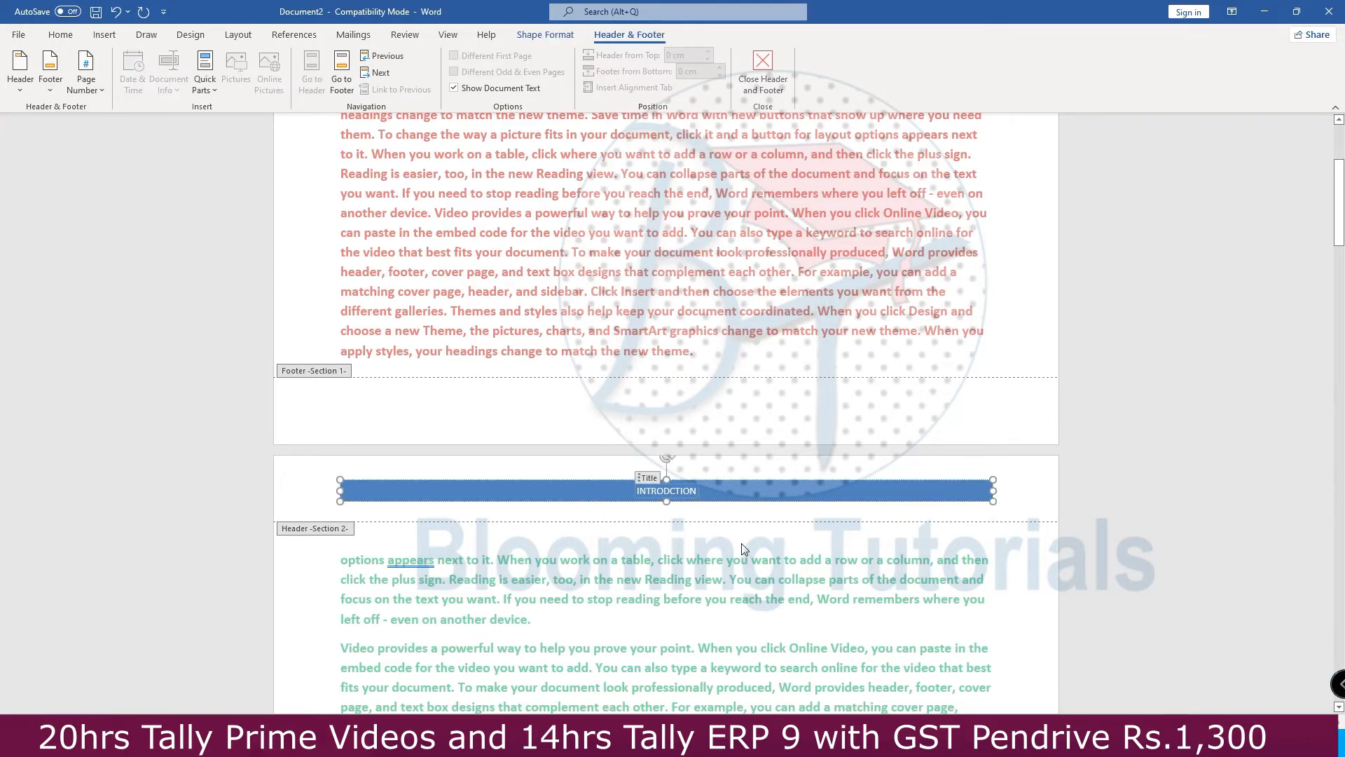
- Try the built-in Retrospect header design on section 4 and undo it
{"action": "scroll", "coordinate": [744, 549], "scroll_direction": "down", "scroll_amount": 12}
{"action": "scroll", "coordinate": [702, 516], "scroll_direction": "down", "scroll_amount": 10}
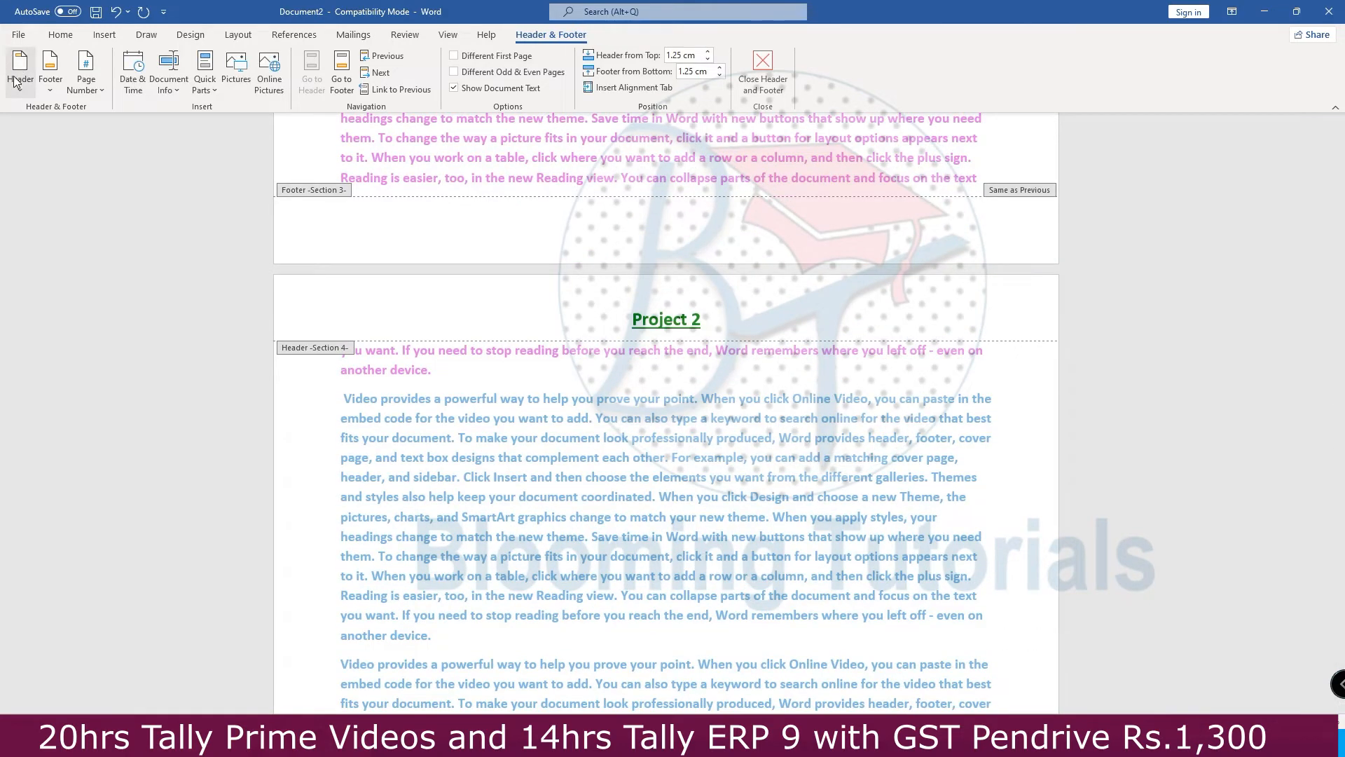
{"action": "left_click", "coordinate": [16, 81]}
{"action": "scroll", "coordinate": [169, 336], "scroll_direction": "down", "scroll_amount": 5}
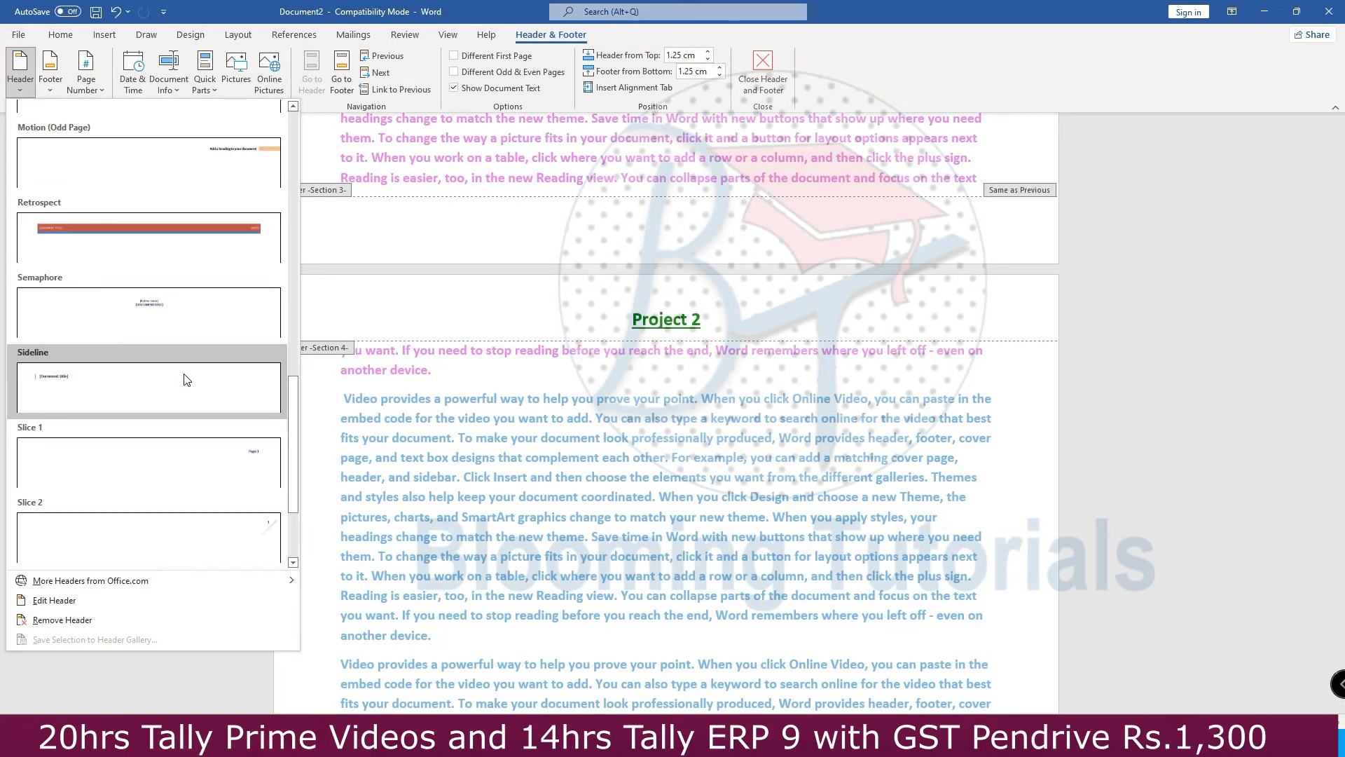
{"action": "left_click", "coordinate": [168, 241]}
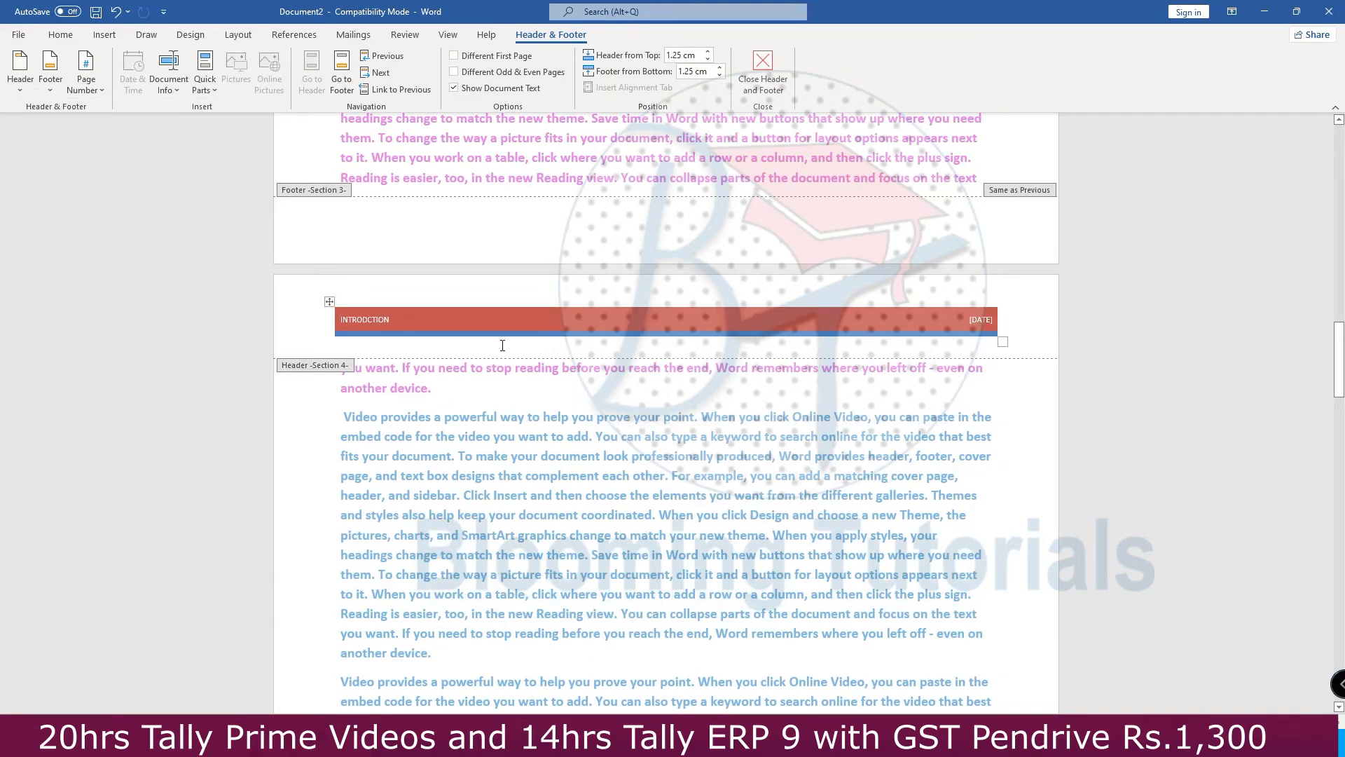
{"action": "key", "text": "ctrl+z"}
- Apply the Blank (Three Columns) header to section 4, entering "31/1/2022" in its first placeholder and "Heading" in the middle one
{"action": "left_click", "coordinate": [19, 77]}
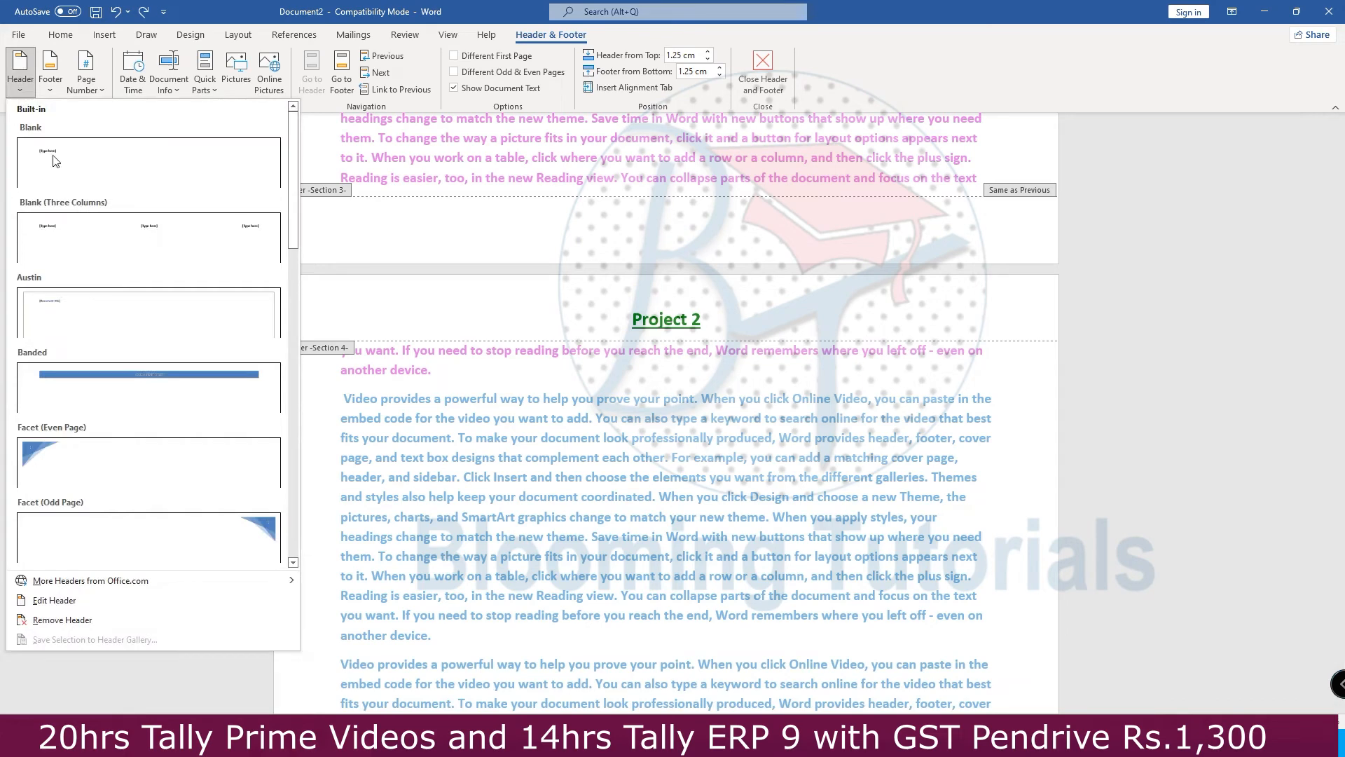
{"action": "left_click", "coordinate": [162, 254]}
{"action": "left_click", "coordinate": [395, 319]}
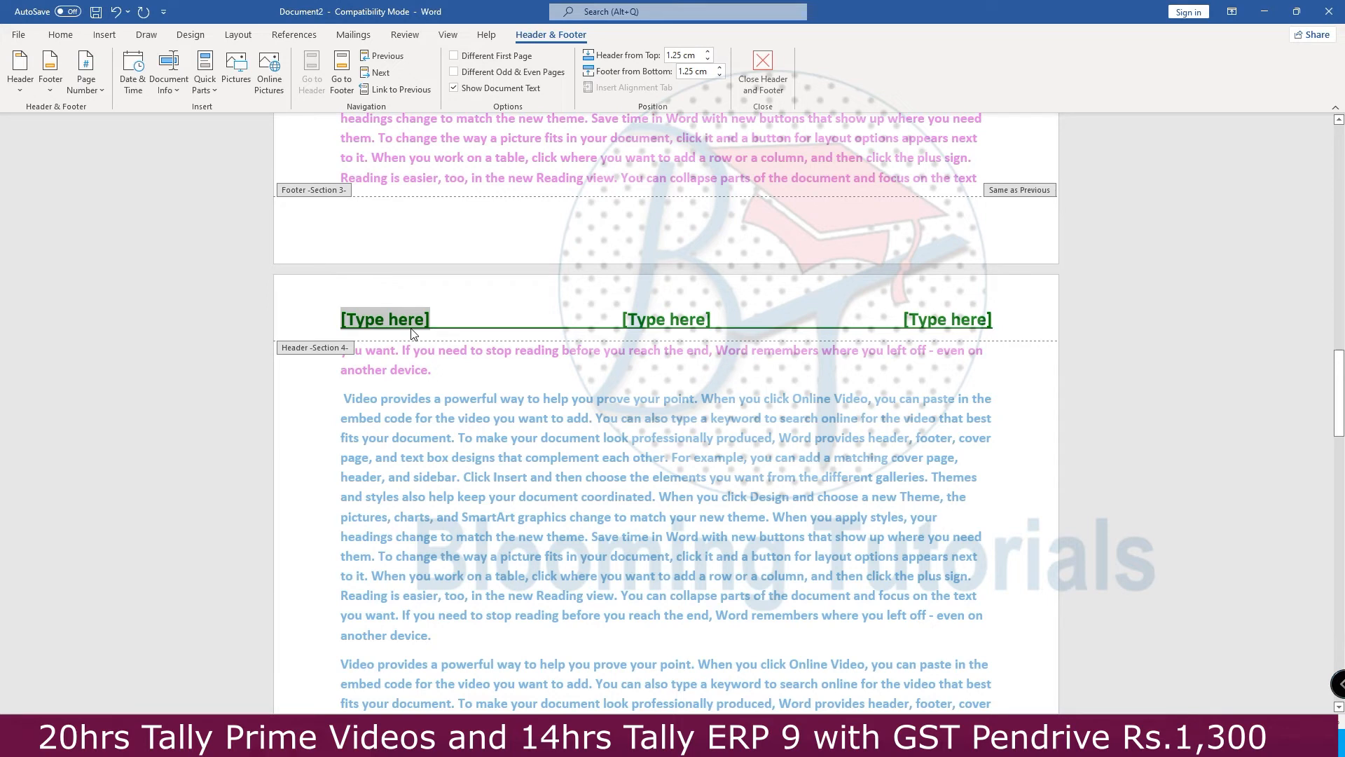
{"action": "type", "text": "1/1/2022"}
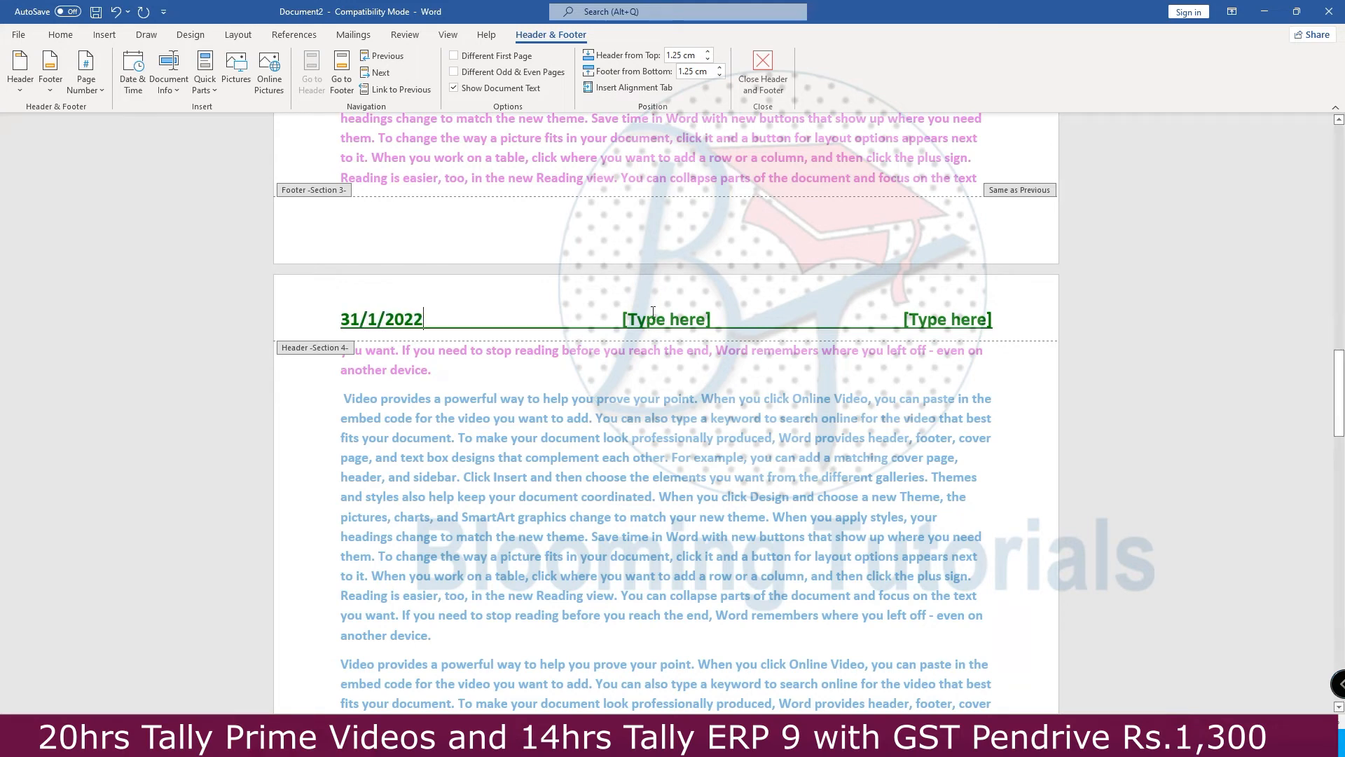
{"action": "left_click", "coordinate": [655, 317]}
{"action": "type", "text": "Heading"}
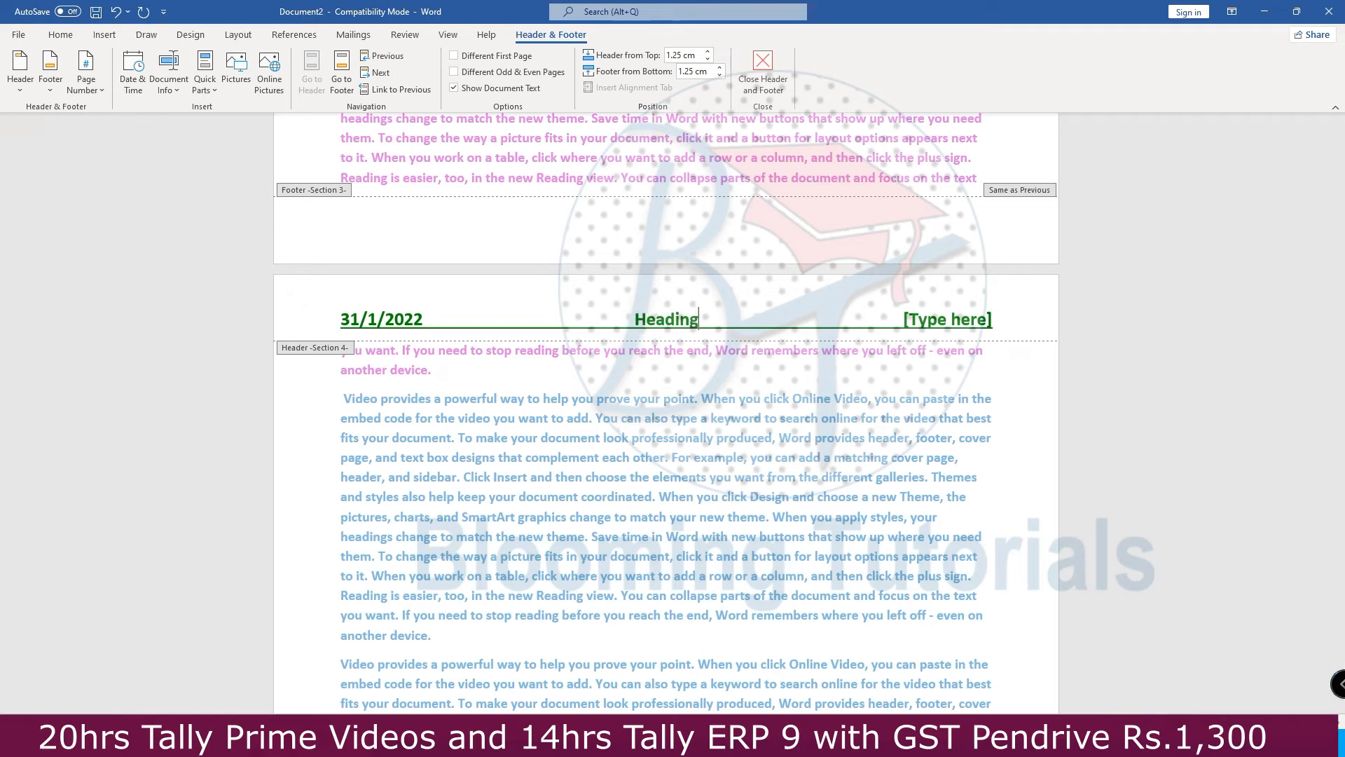
- Fill the third placeholder of section 4's header with "Williams Wordsworth" and close header and footer editing
{"action": "left_click", "coordinate": [935, 320]}
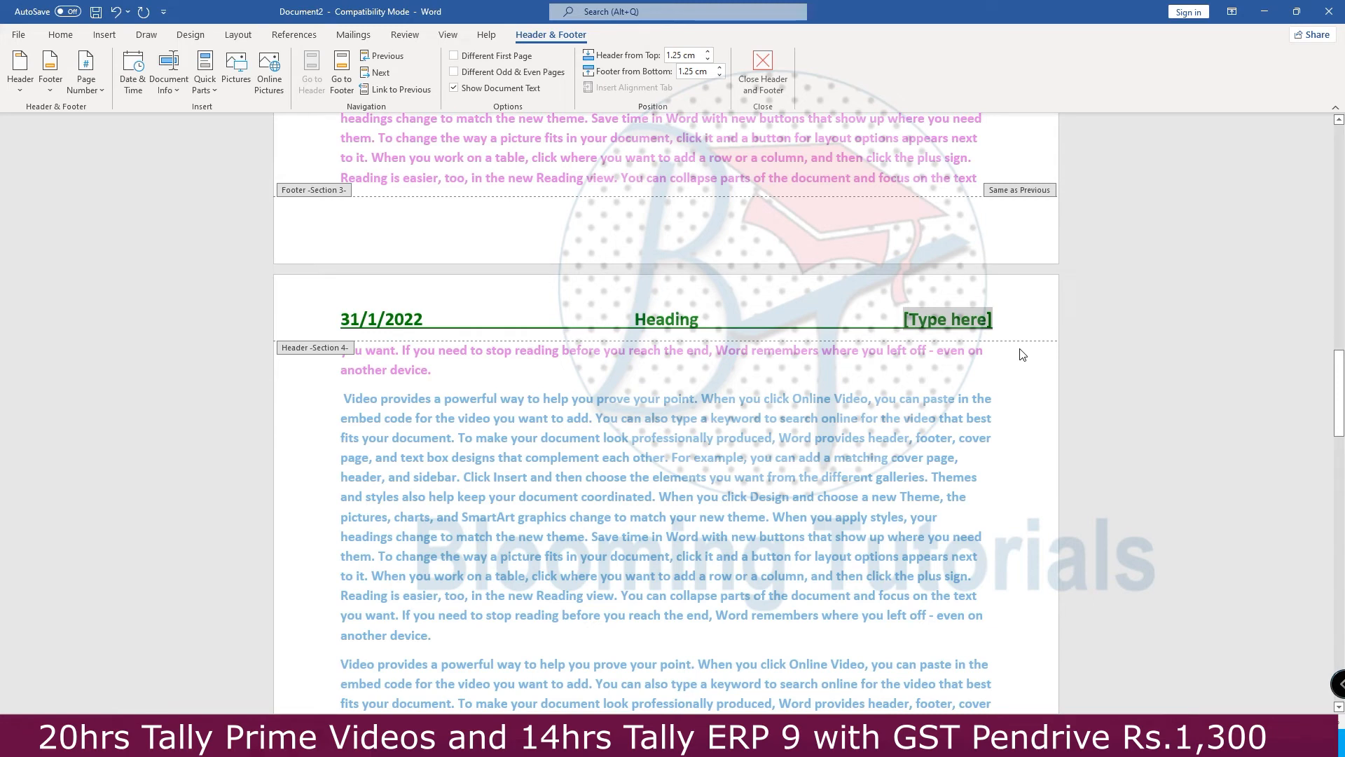
{"action": "type", "text": "Williams"}
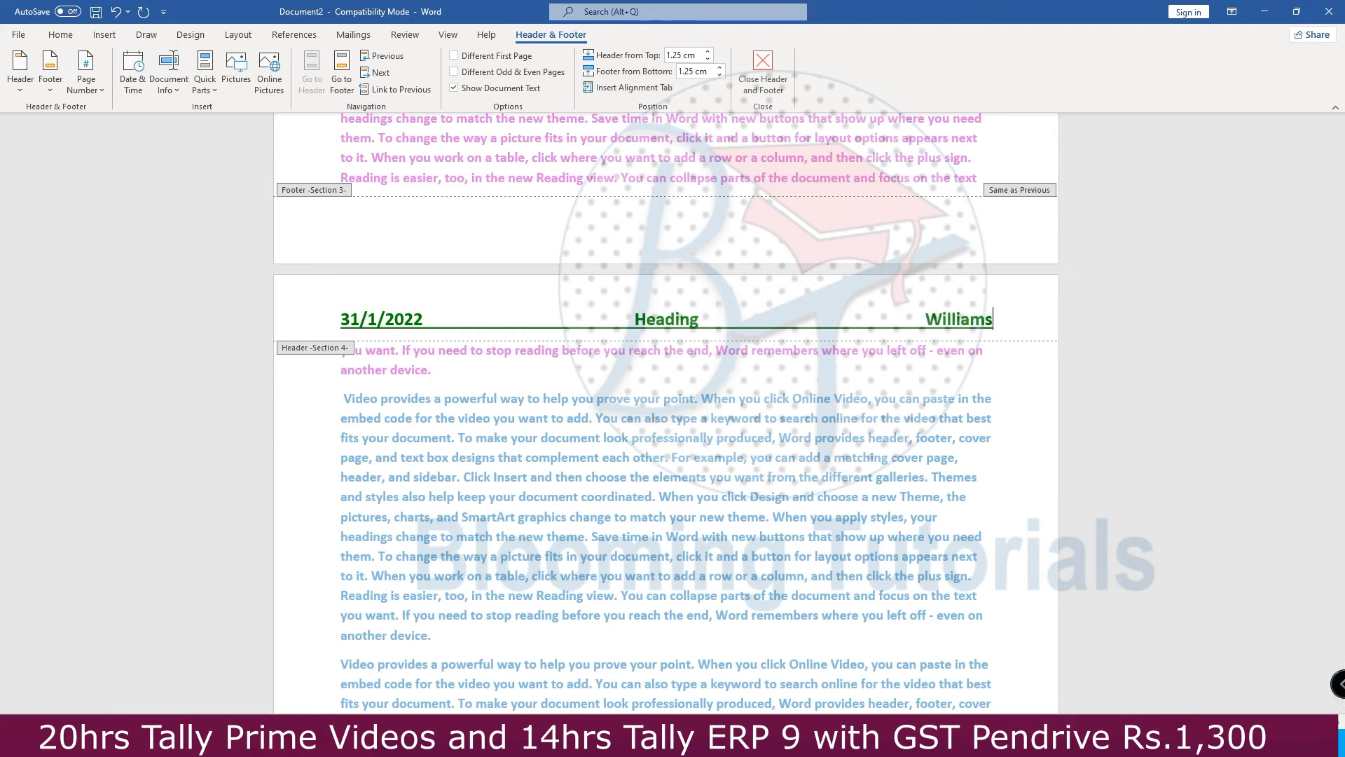
{"action": "type", "text": " Wodsw"}
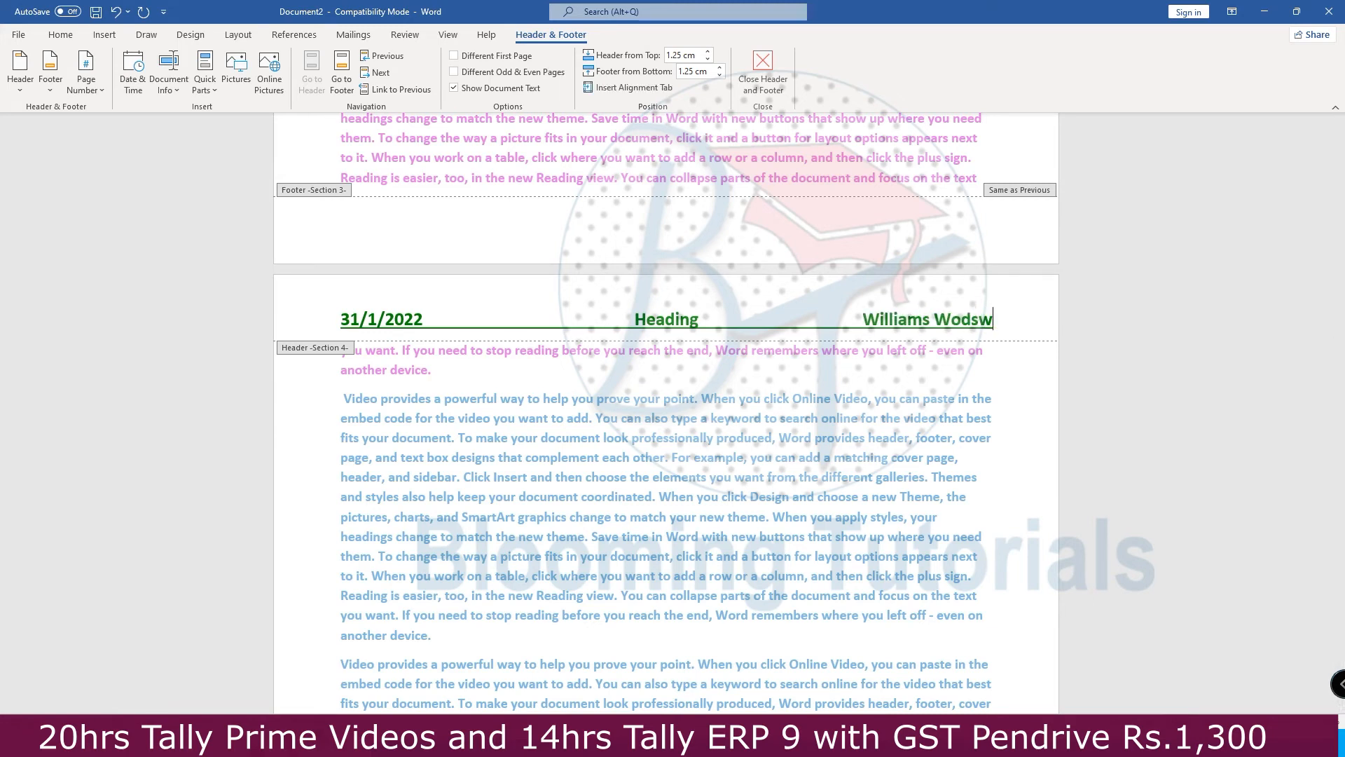
{"action": "type", "text": "orth"}
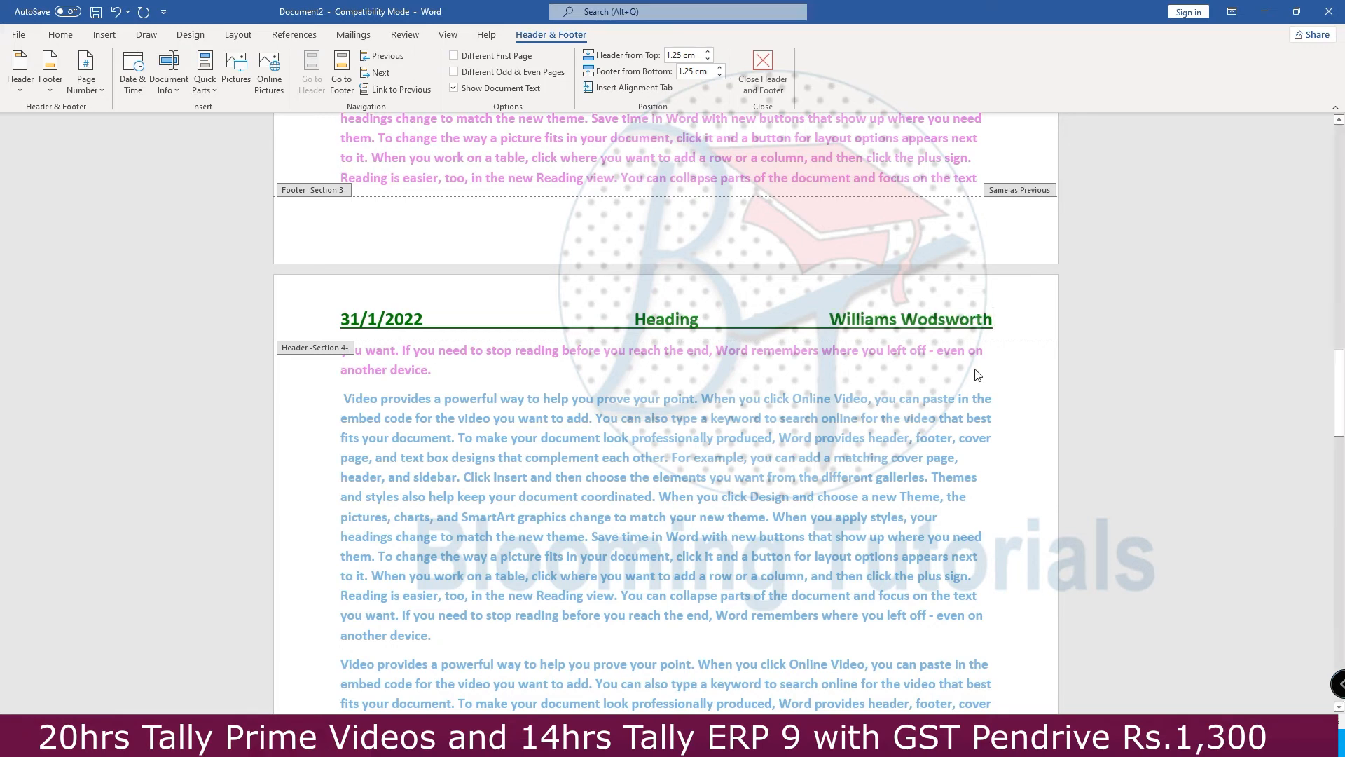
{"action": "left_click", "coordinate": [916, 325]}
{"action": "type", "text": "r"}
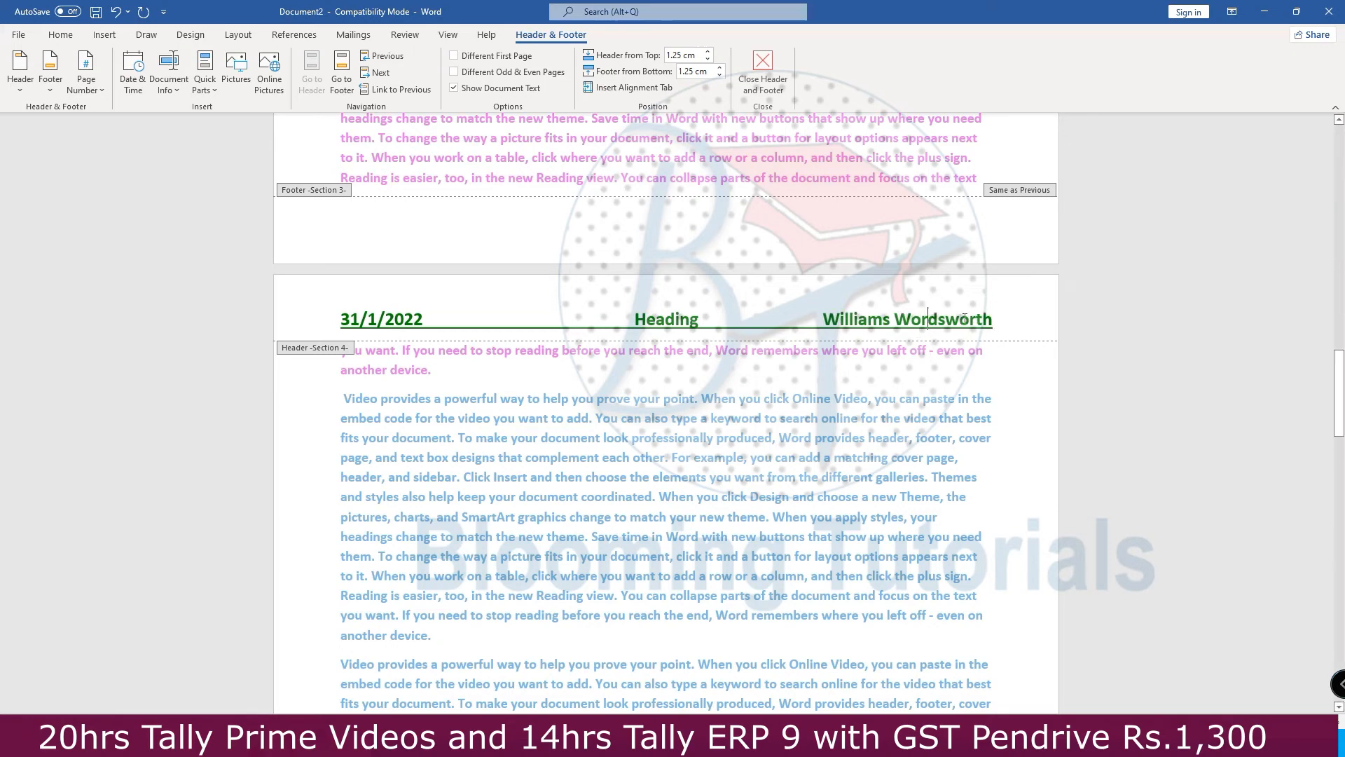
{"action": "scroll", "coordinate": [722, 675], "scroll_direction": "up", "scroll_amount": 1}
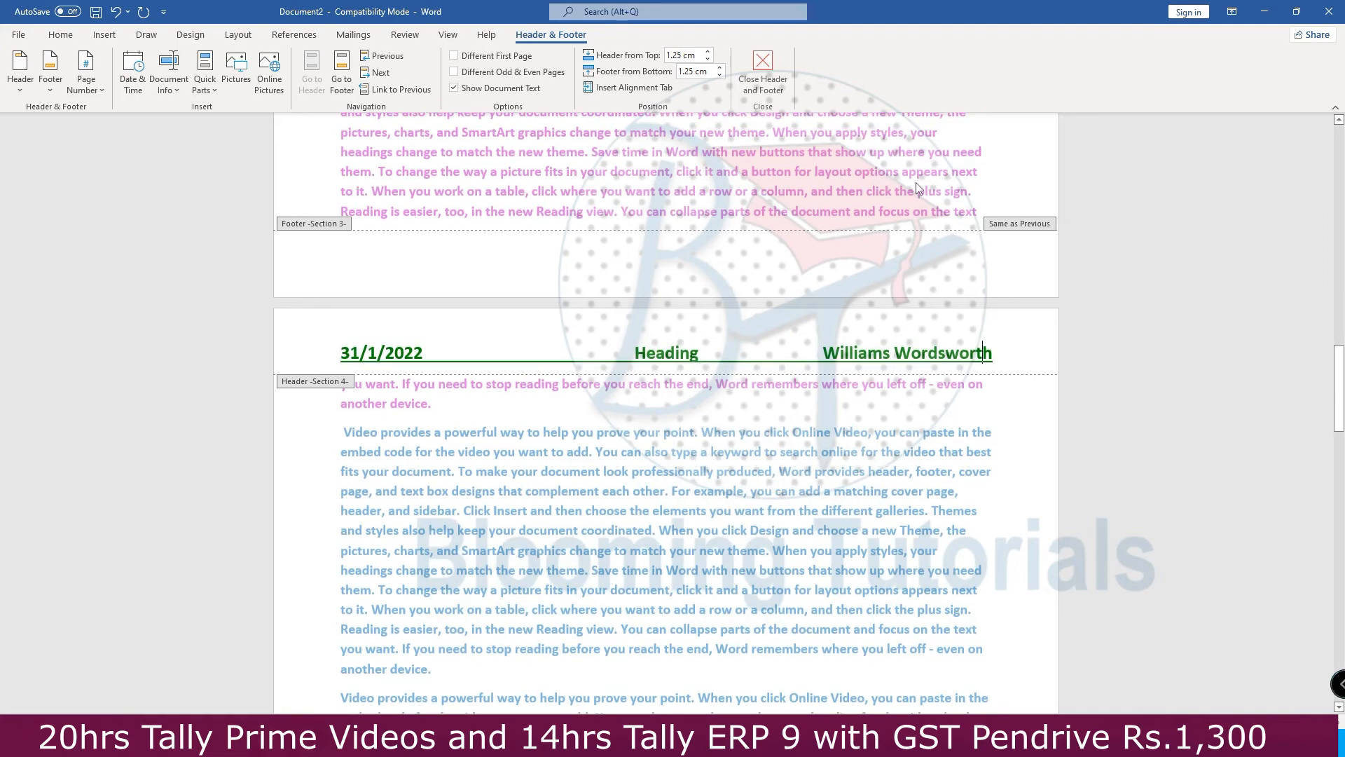
{"action": "left_click", "coordinate": [762, 73]}
- Review the restyled headers of sections 2 and 4 alongside the other section headers throughout the document
{"action": "scroll", "coordinate": [838, 413], "scroll_direction": "up", "scroll_amount": 10}
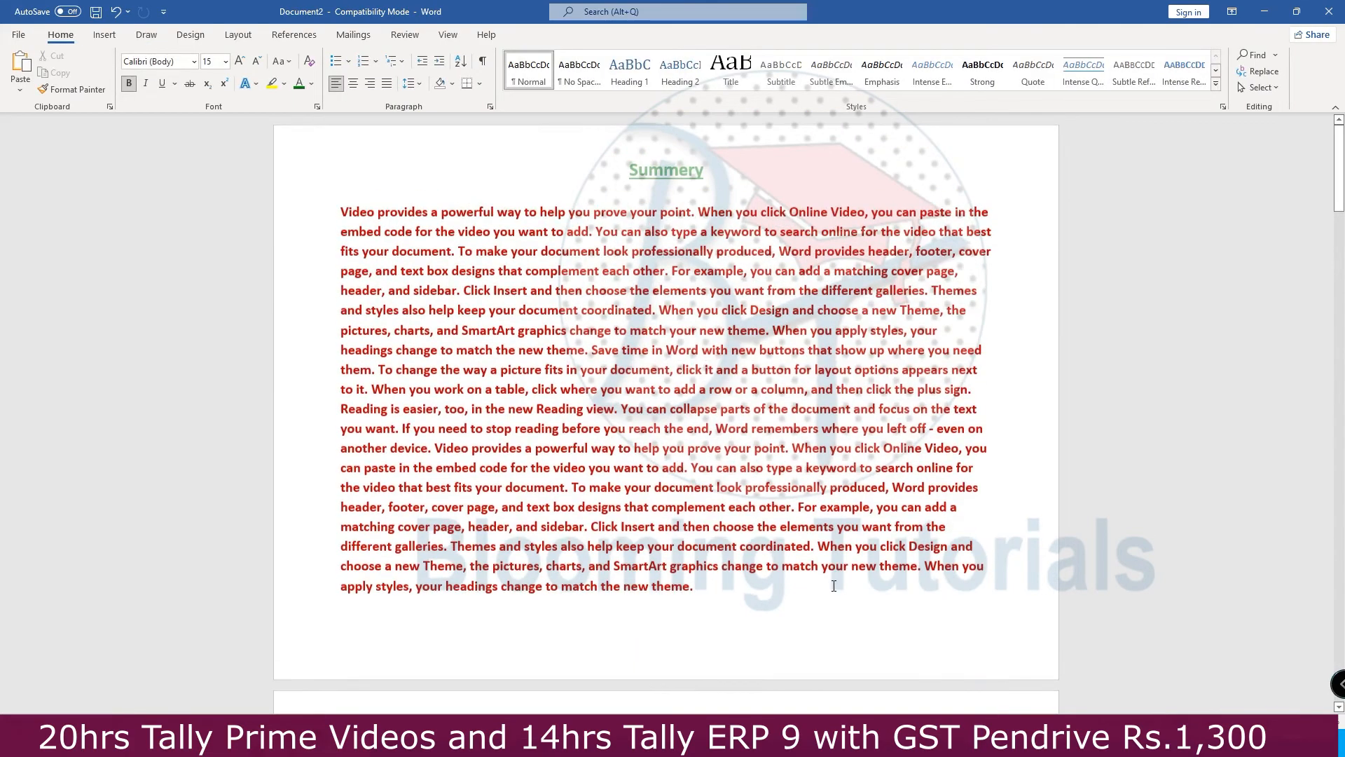
{"action": "scroll", "coordinate": [771, 315], "scroll_direction": "down", "scroll_amount": 5}
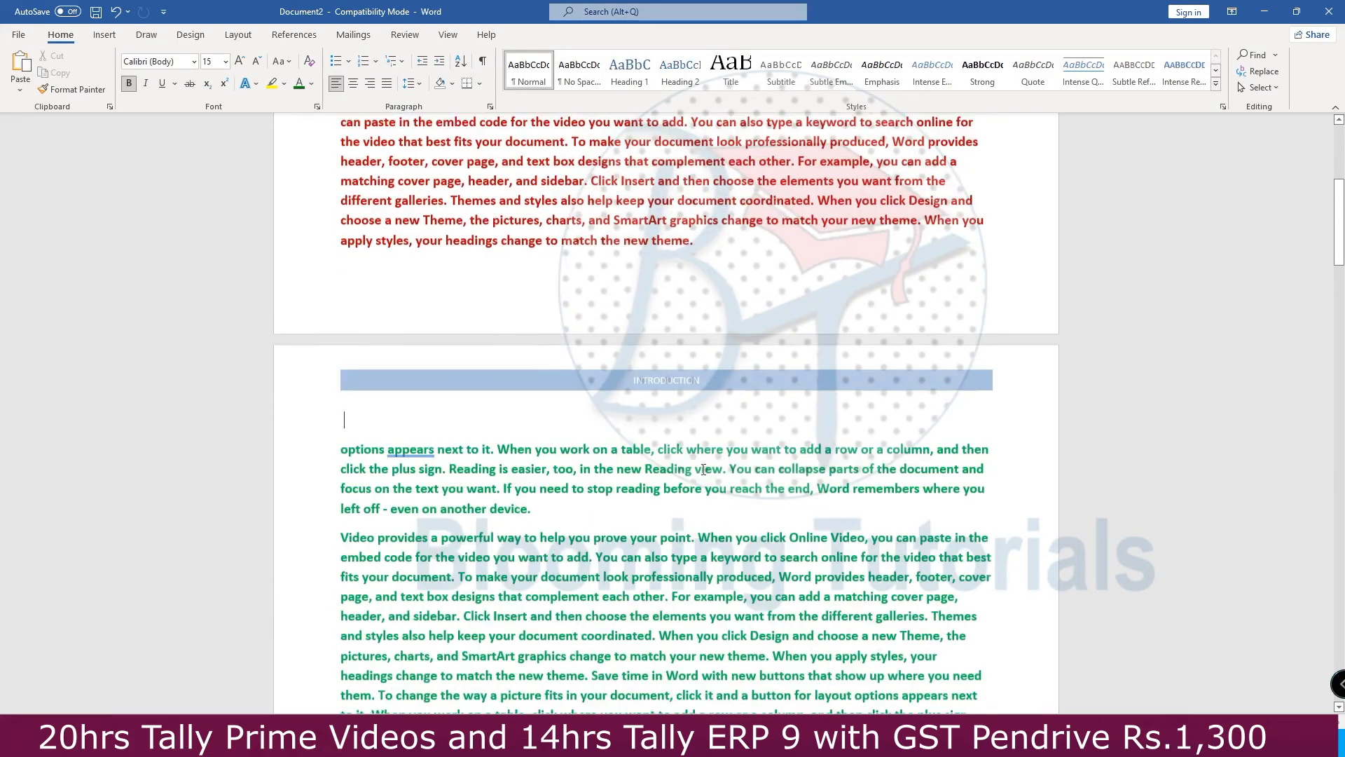
{"action": "scroll", "coordinate": [722, 216], "scroll_direction": "up", "scroll_amount": 2}
{"action": "scroll", "coordinate": [722, 215], "scroll_direction": "down", "scroll_amount": 7}
{"action": "scroll", "coordinate": [666, 238], "scroll_direction": "up", "scroll_amount": 3}
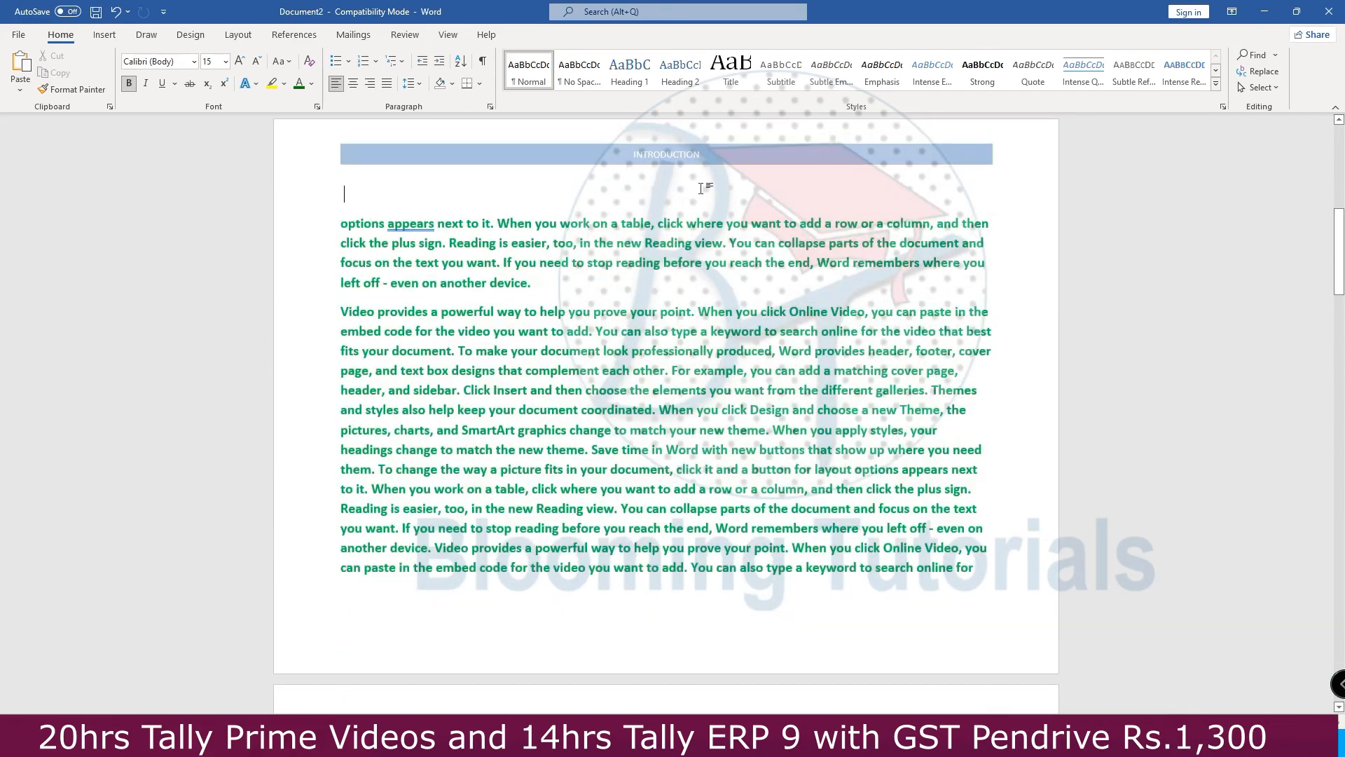
{"action": "scroll", "coordinate": [734, 337], "scroll_direction": "down", "scroll_amount": 12}
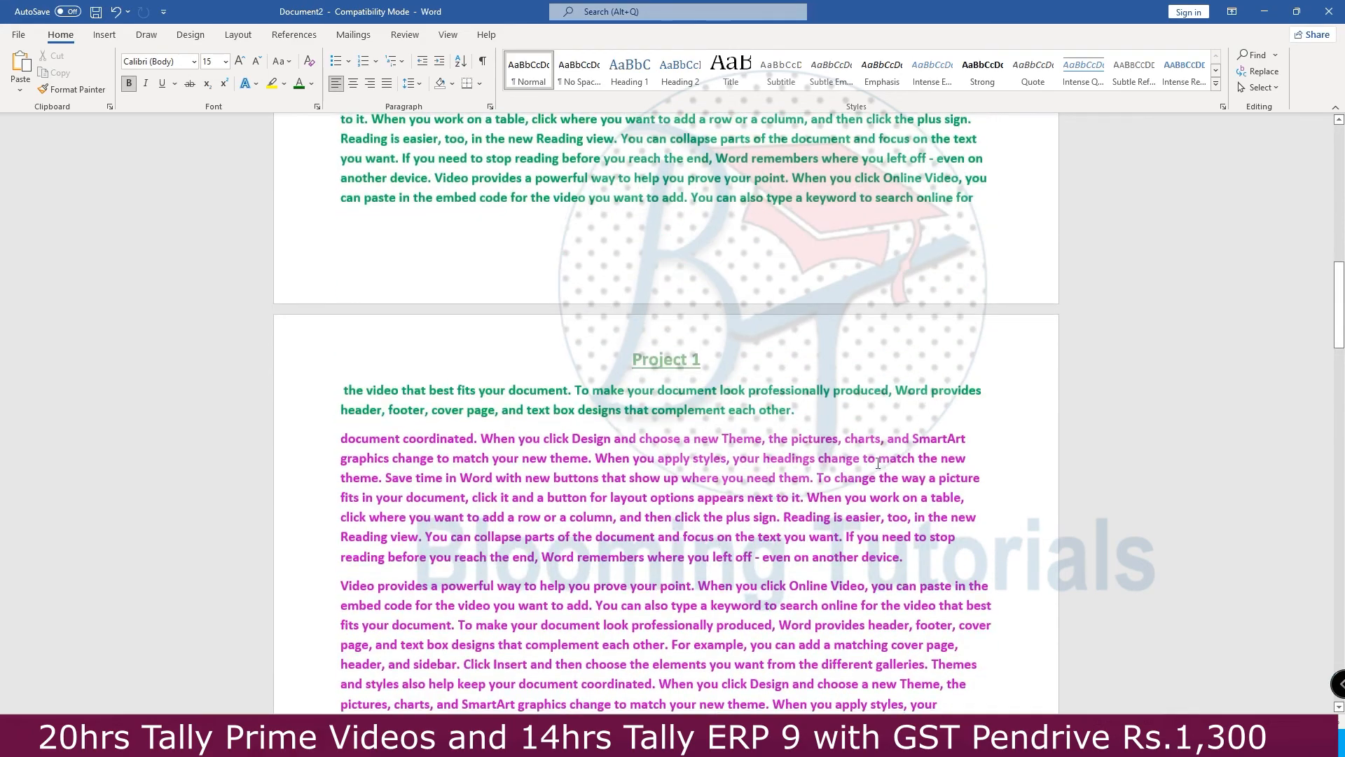
{"action": "scroll", "coordinate": [869, 476], "scroll_direction": "down", "scroll_amount": 20}
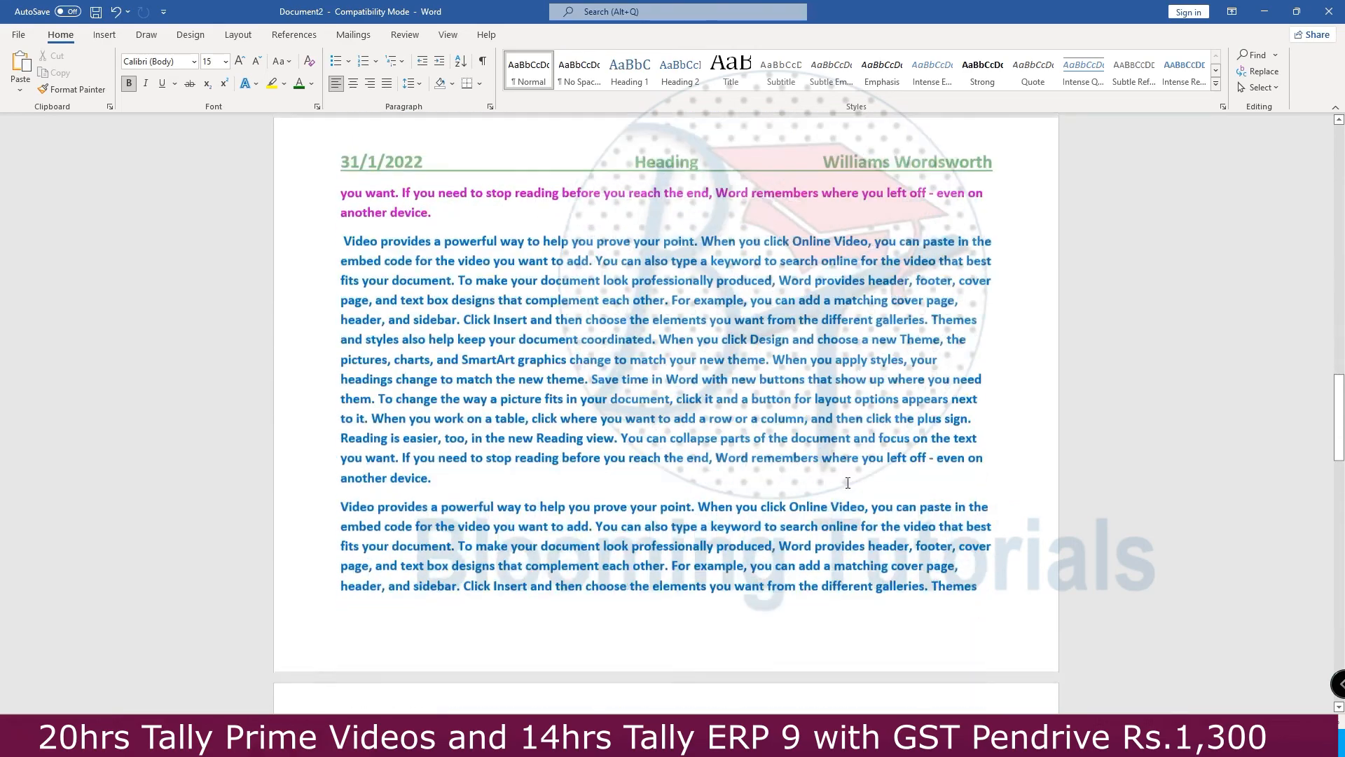
{"action": "scroll", "coordinate": [859, 492], "scroll_direction": "down", "scroll_amount": 15}
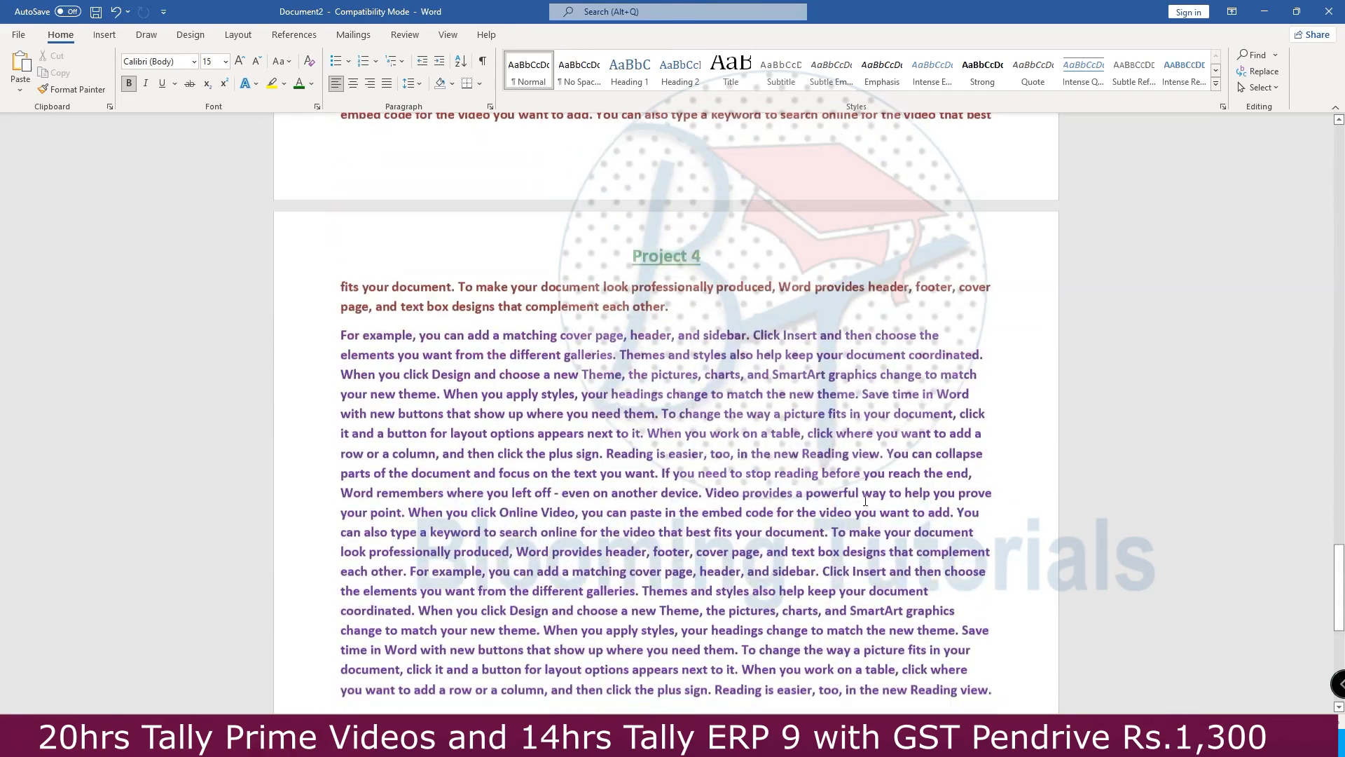
{"action": "left_click_drag", "start_coordinate": [1341, 613], "coordinate": [1330, 168]}
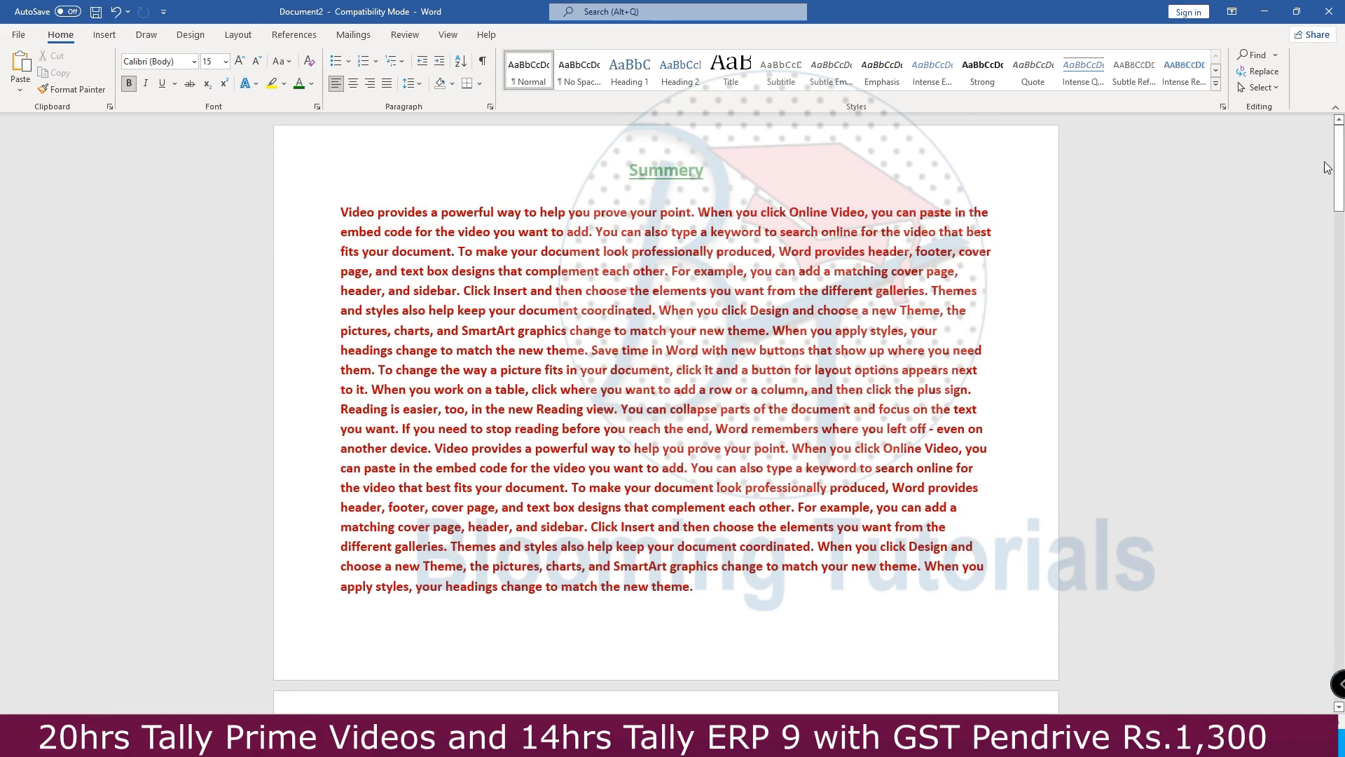